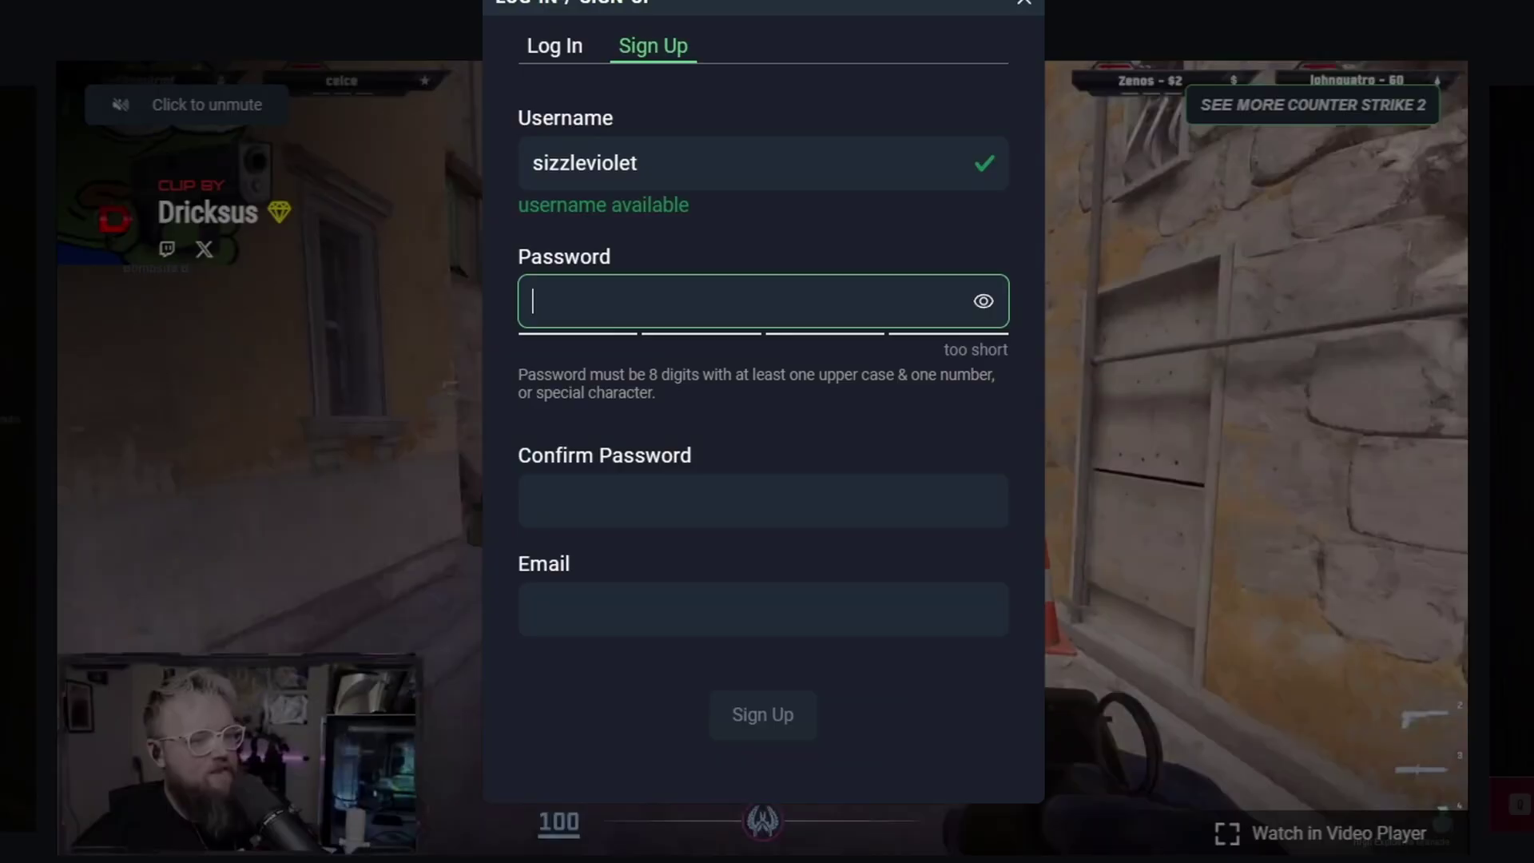
Step: Enter and confirm the account password, then fill in the e-mail address on the sign-up form
text(********)
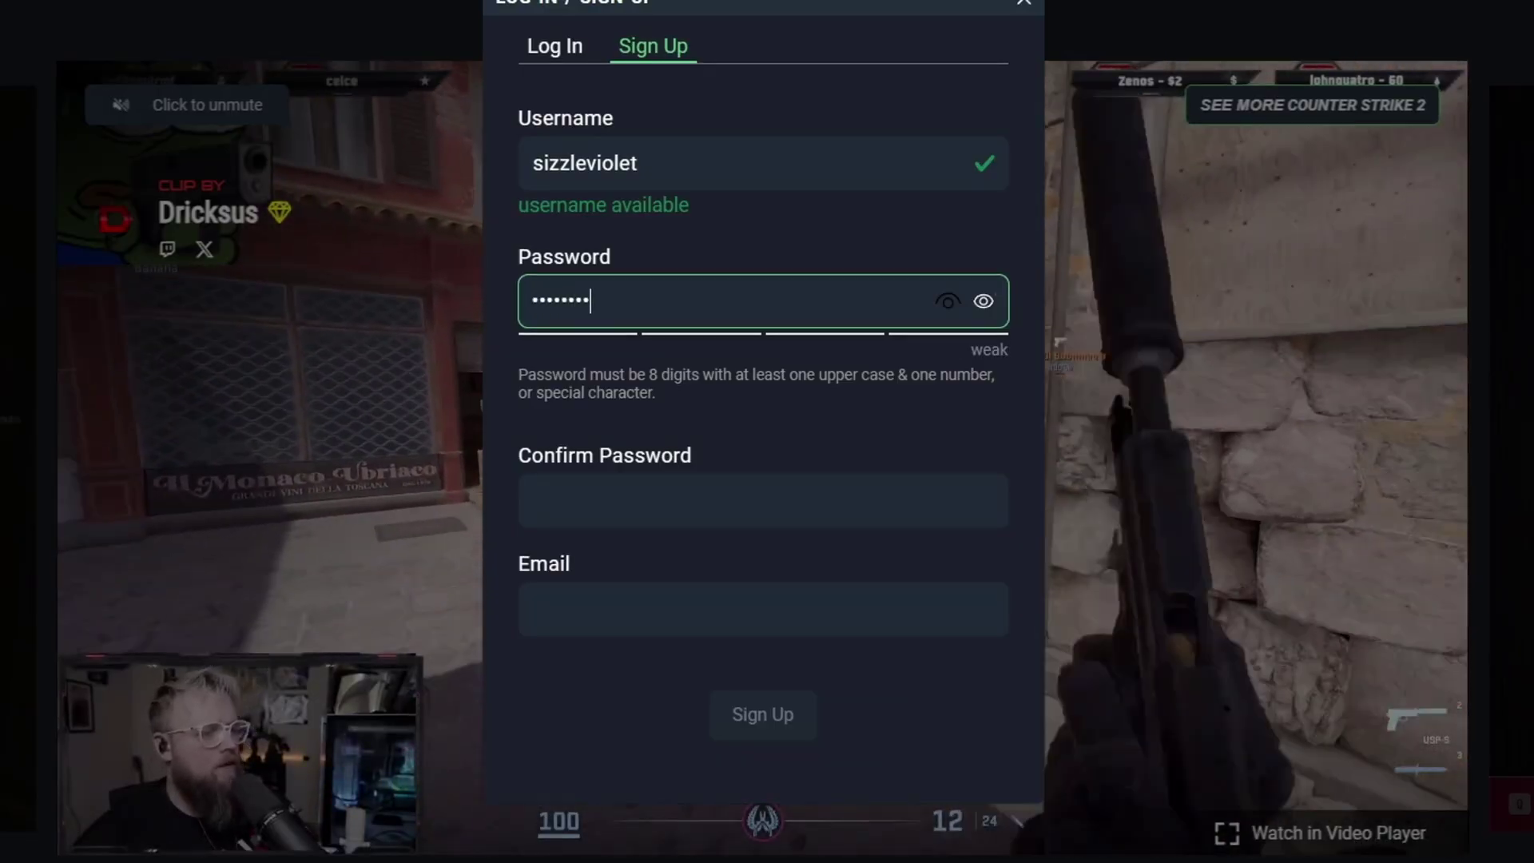
key(Tab)
text(********)
key(Tab)
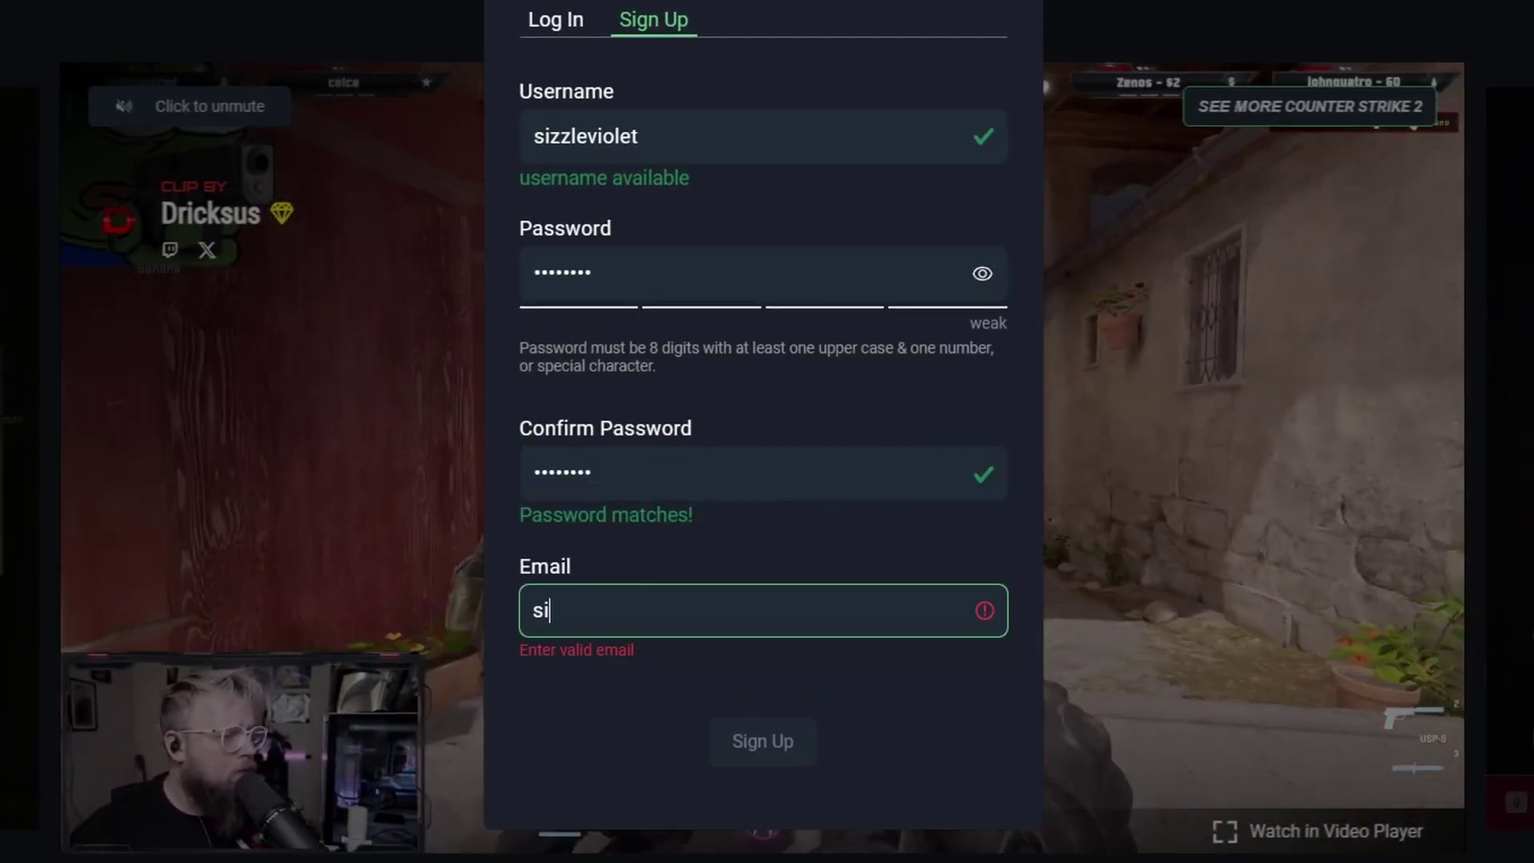
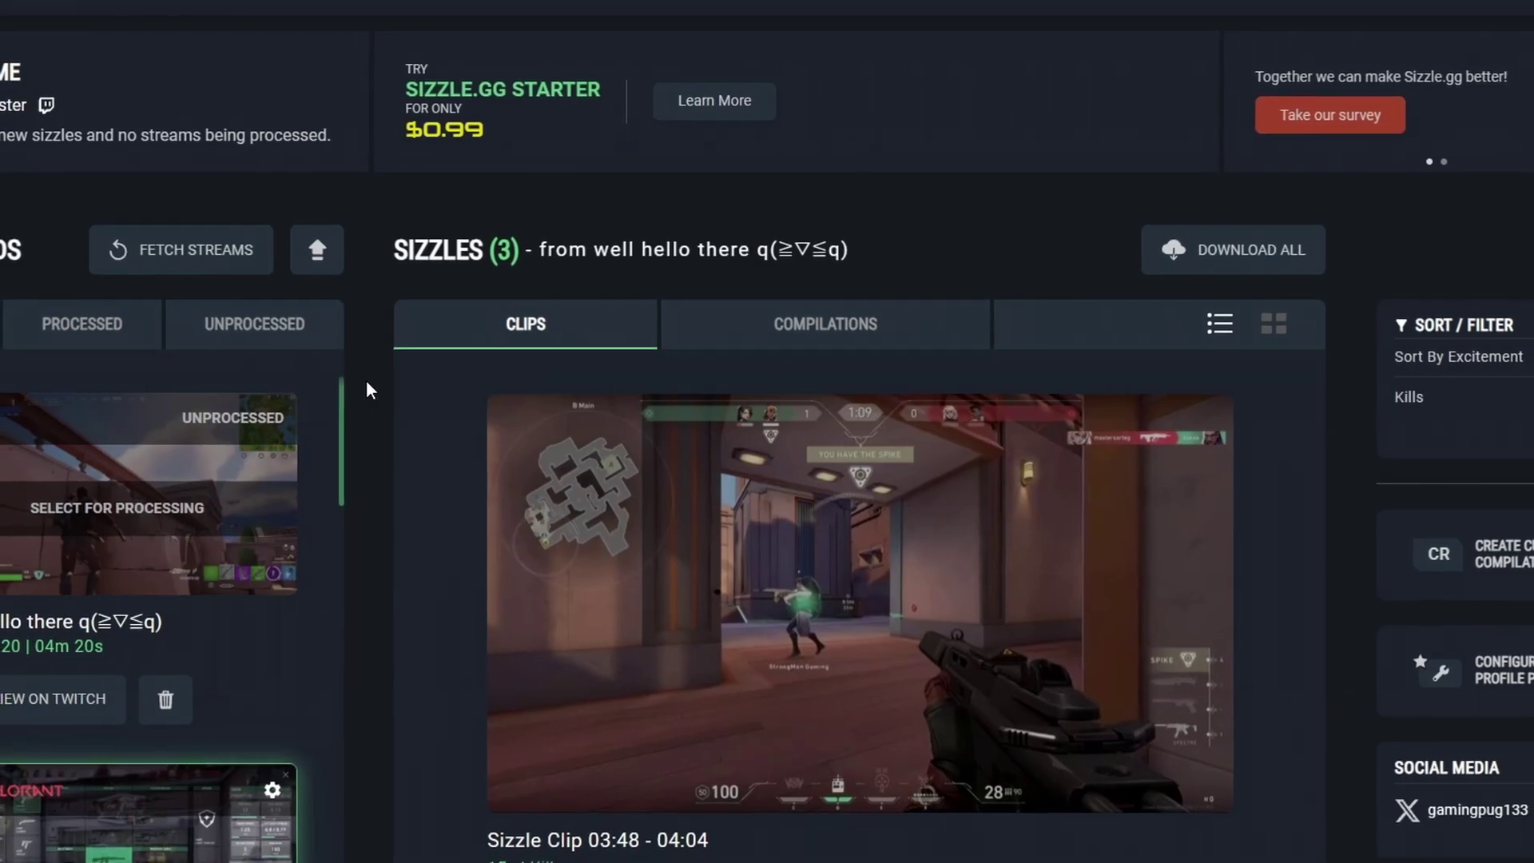
Step: Fetch the channel's streams and submit the new VOD for processing as Rocket League
click(231, 267)
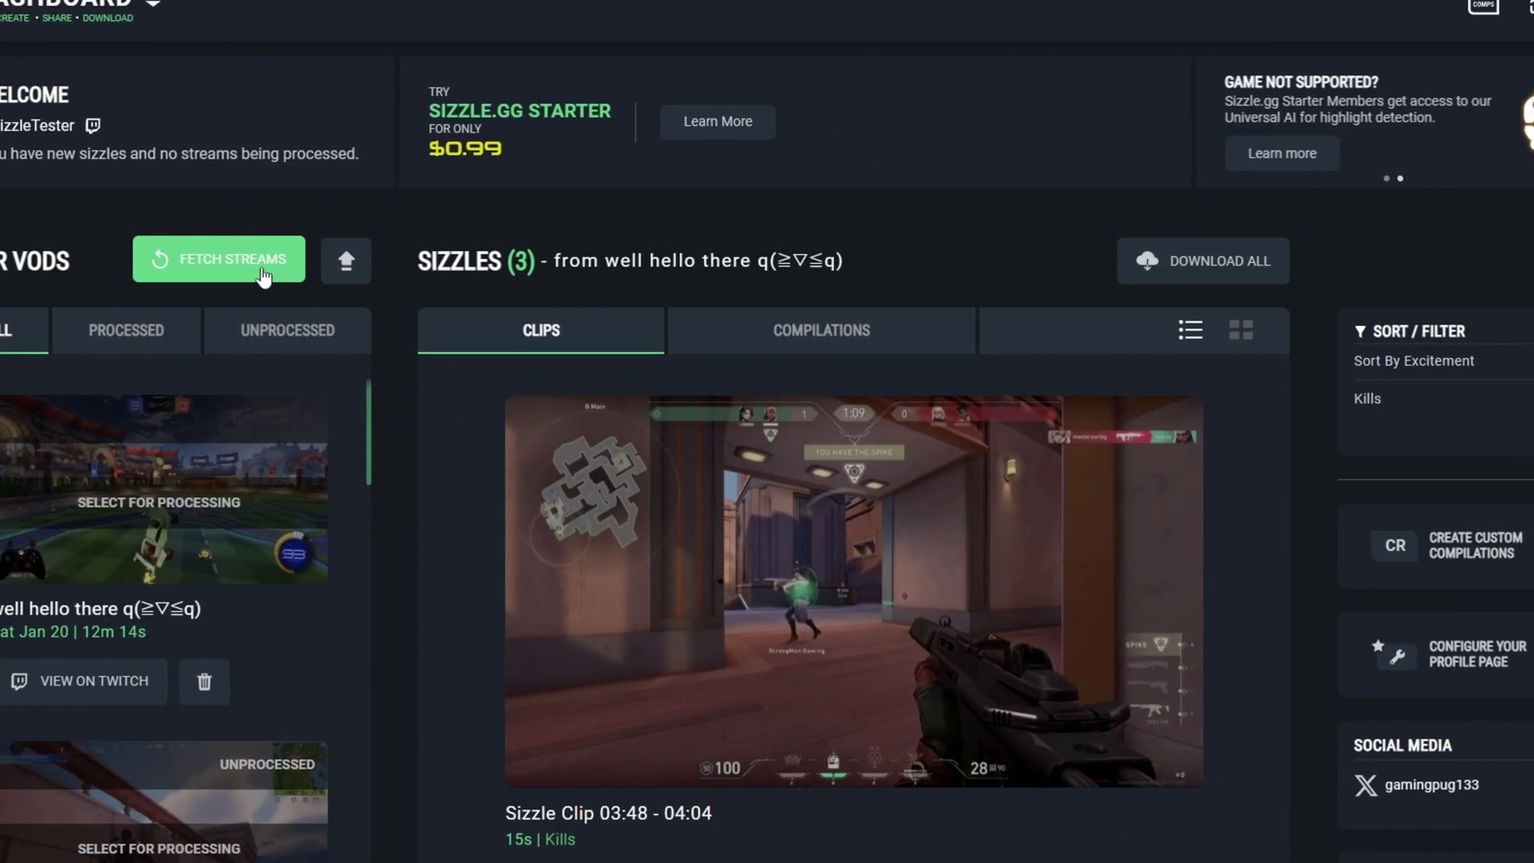
click(277, 490)
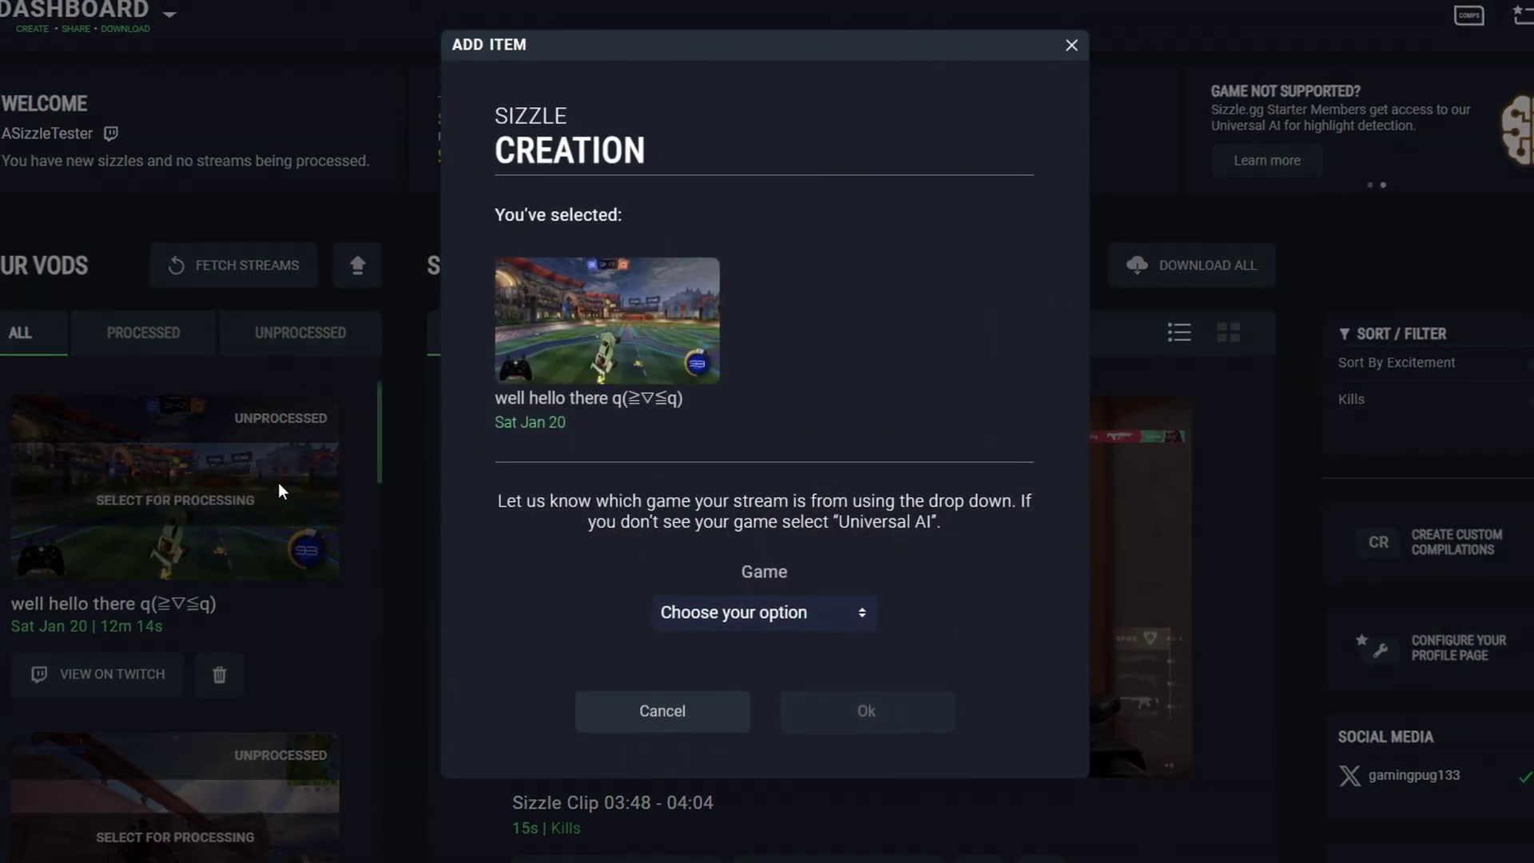
click(804, 619)
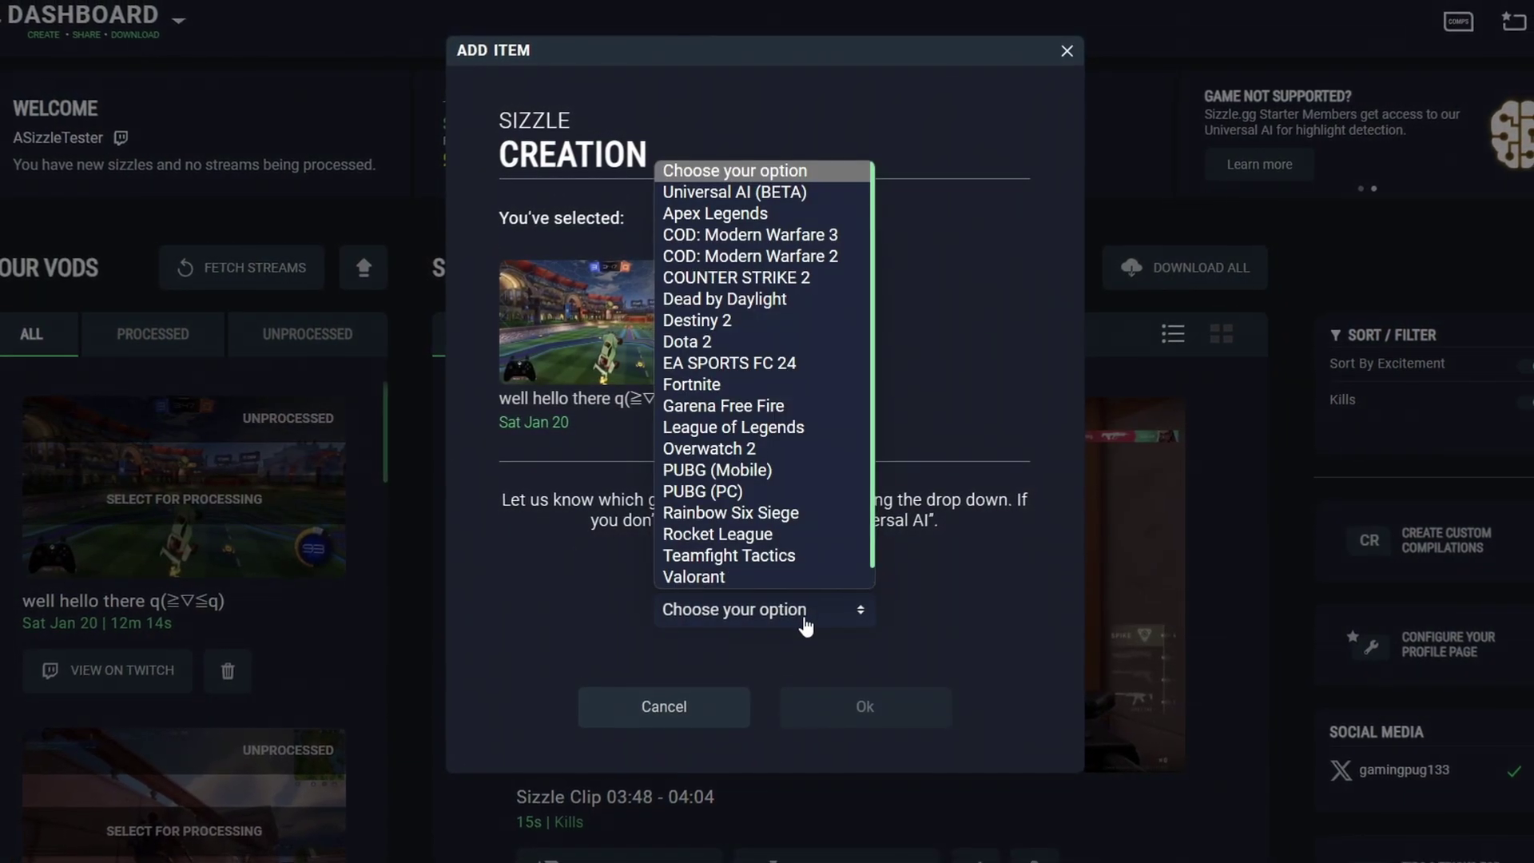
click(802, 533)
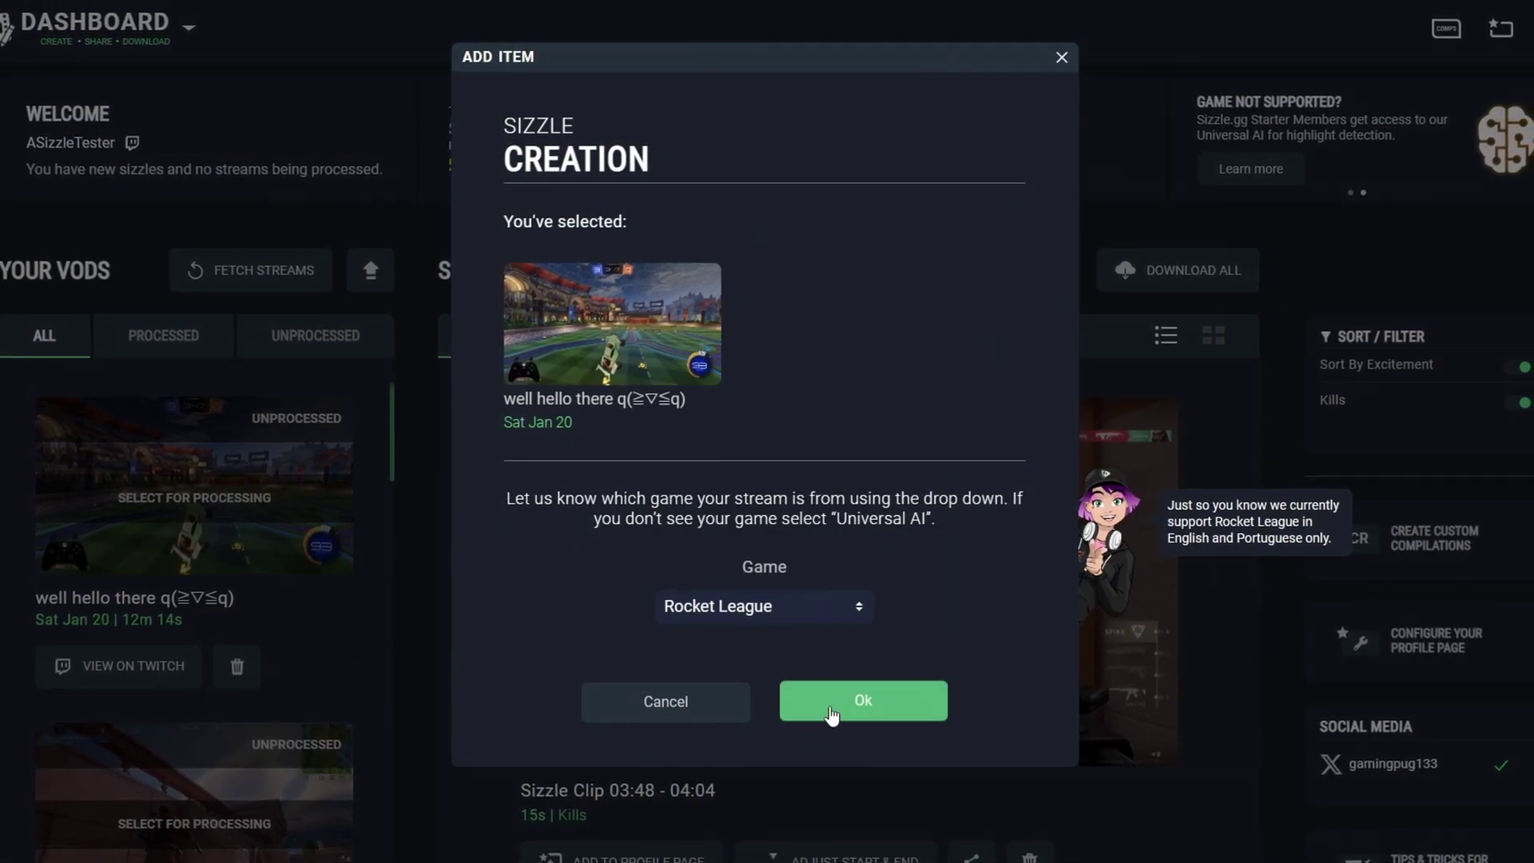
click(831, 714)
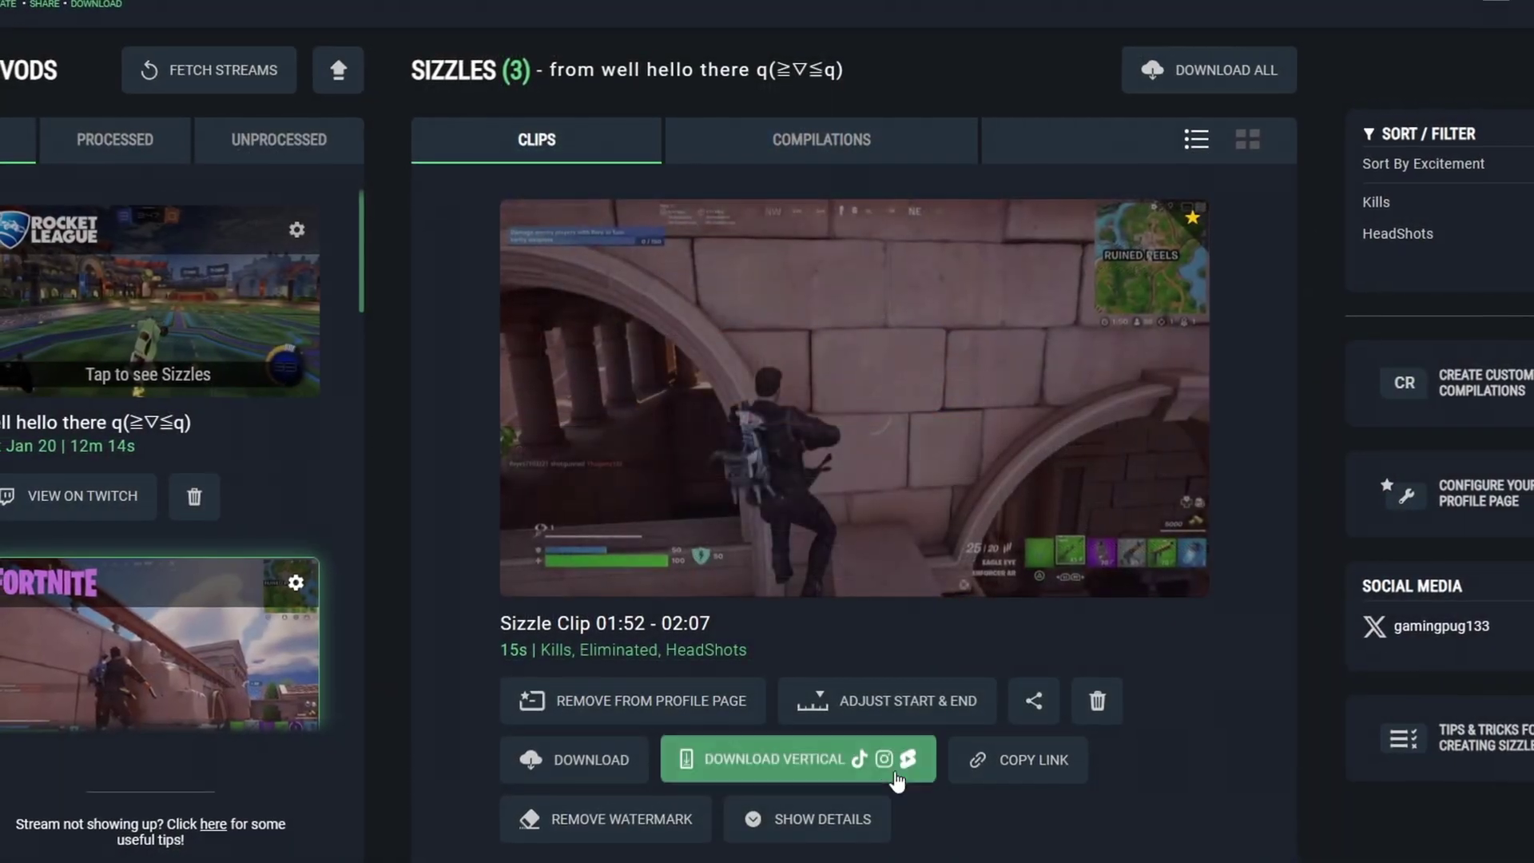
Step: Open the Vertical Download dialog for the Fortnite highlight clip
click(885, 770)
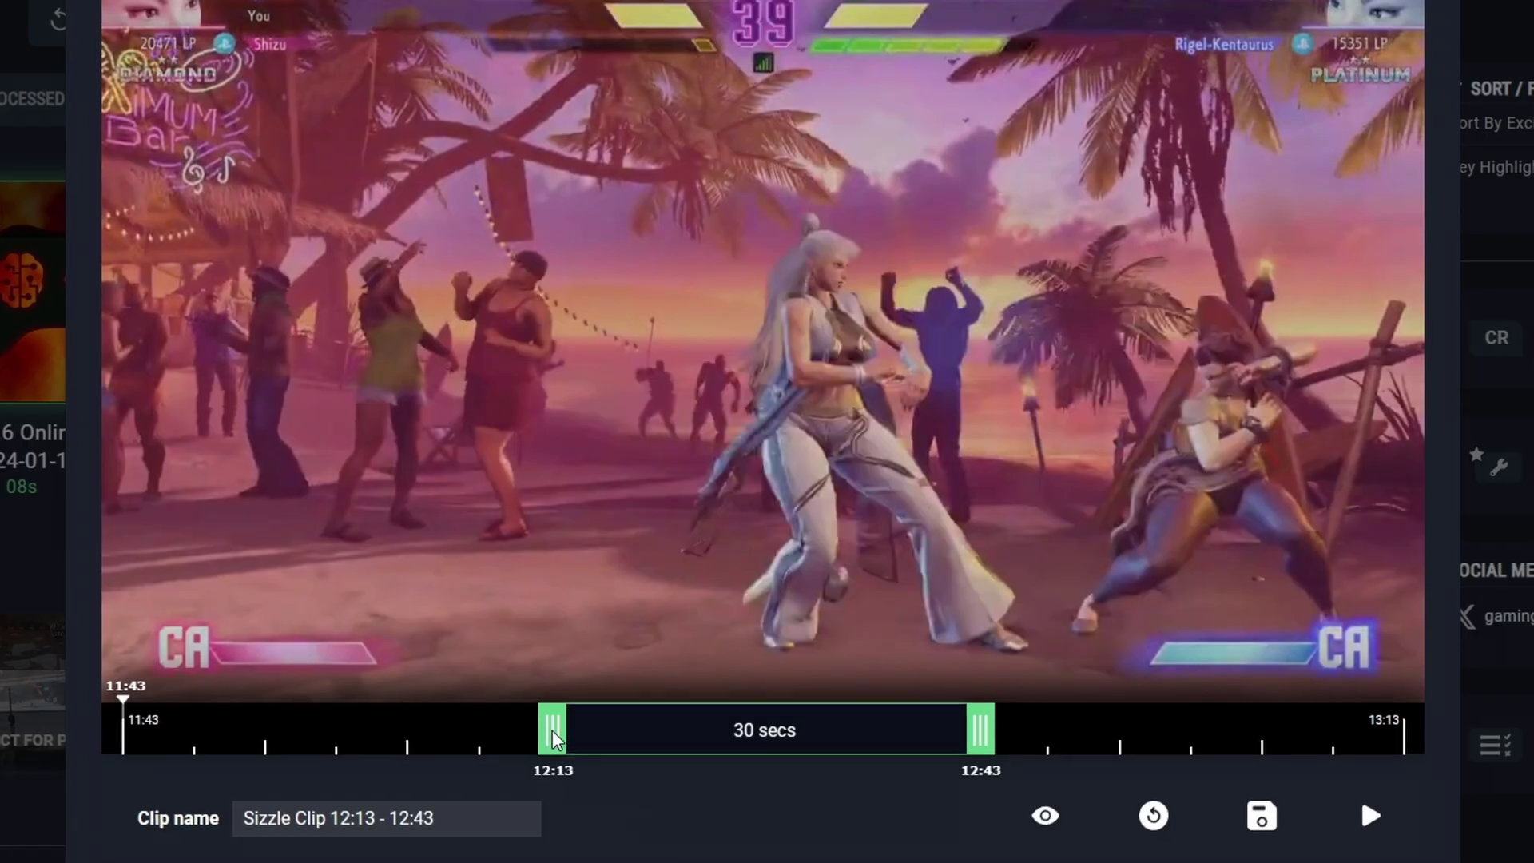
Step: Trim the clip to start at 12:03 and end around 12:48
drag(548, 727, 416, 737)
drag(979, 727, 1044, 727)
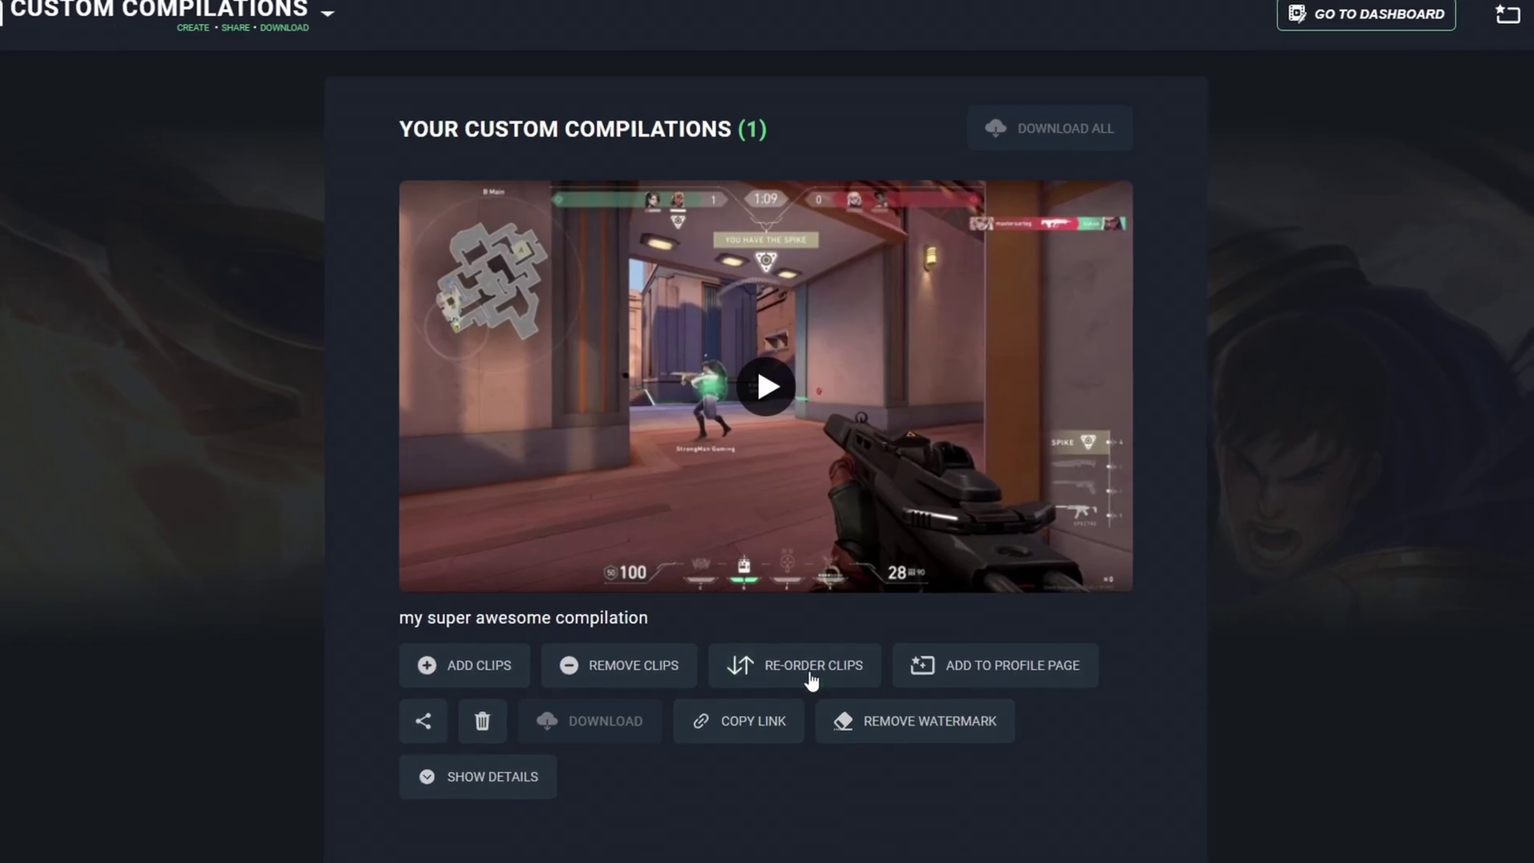
Step: Open the Reorder / Remove Clips list for the compilation
click(811, 679)
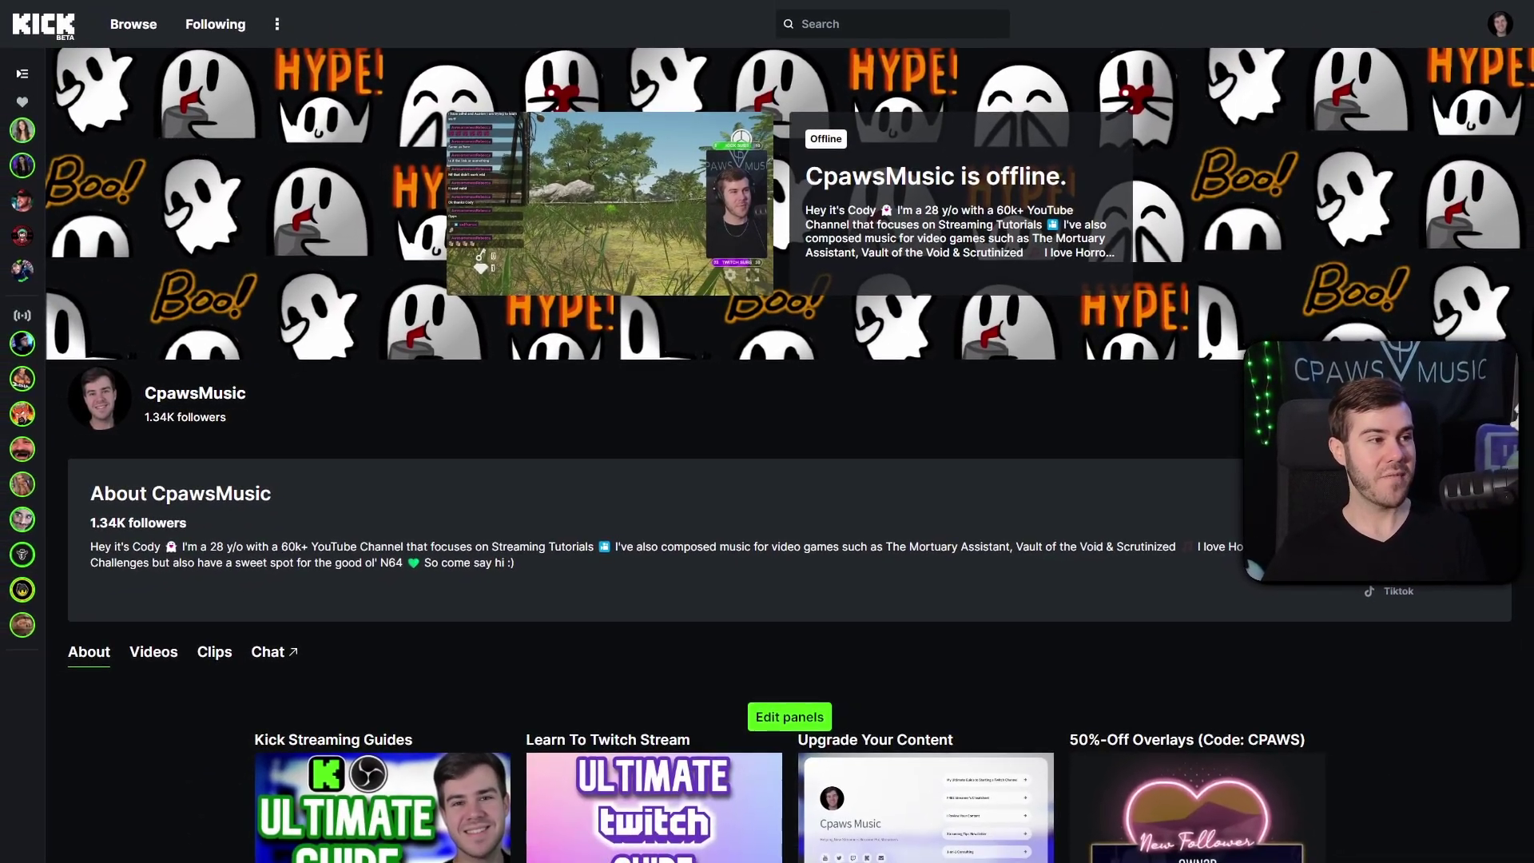
Step: Show the channel's past videos and open the most recent broadcast
scroll(669, 413, down, 1)
click(156, 569)
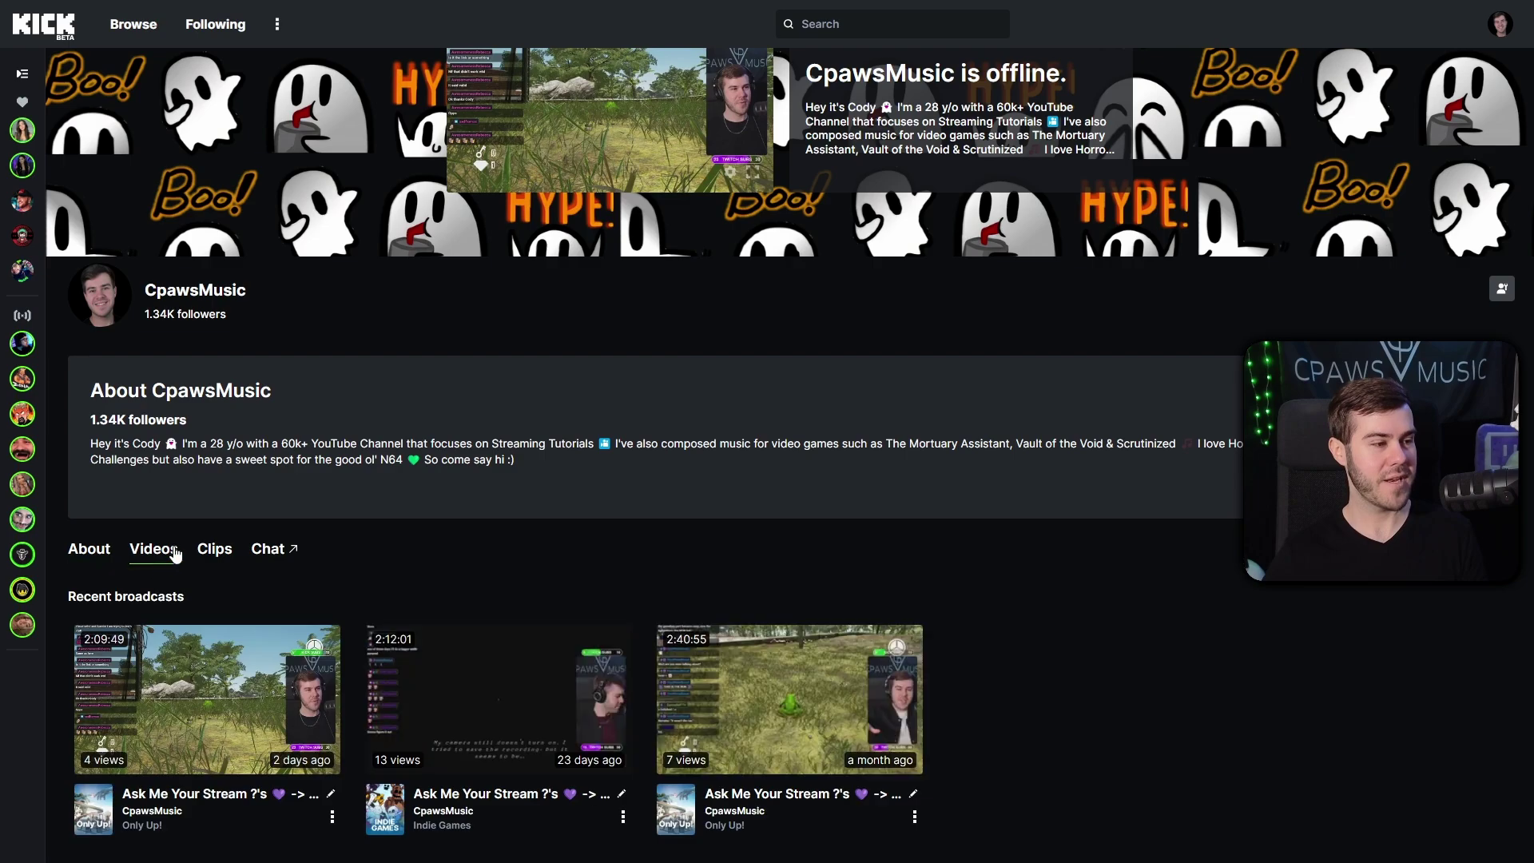
scroll(407, 489, down, 3)
click(243, 488)
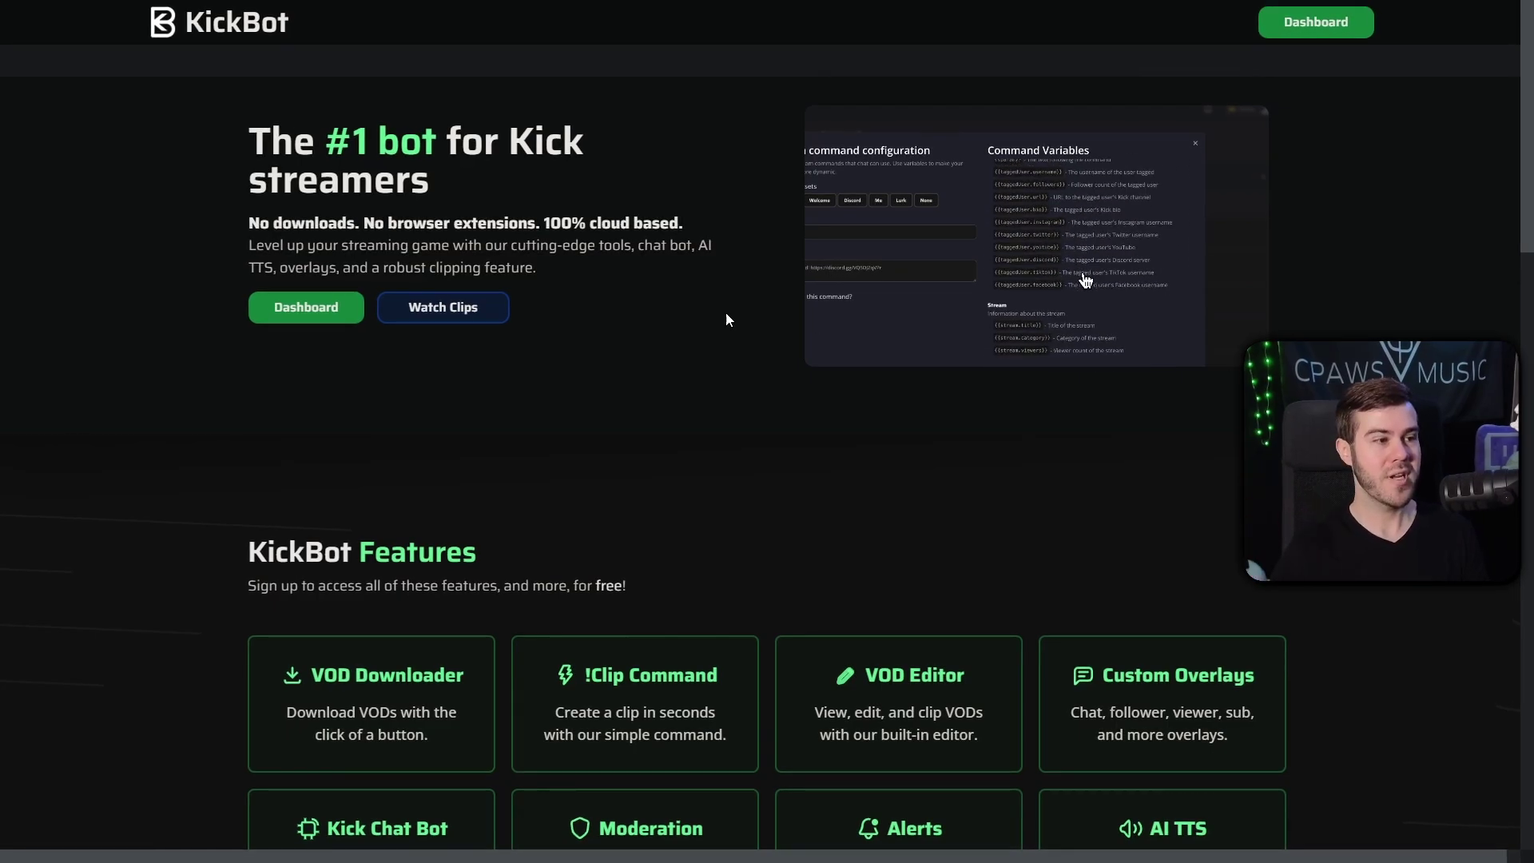
Step: Start linking a new Kick account, copy the !verify command, and go to kick.com/kickbot
click(297, 310)
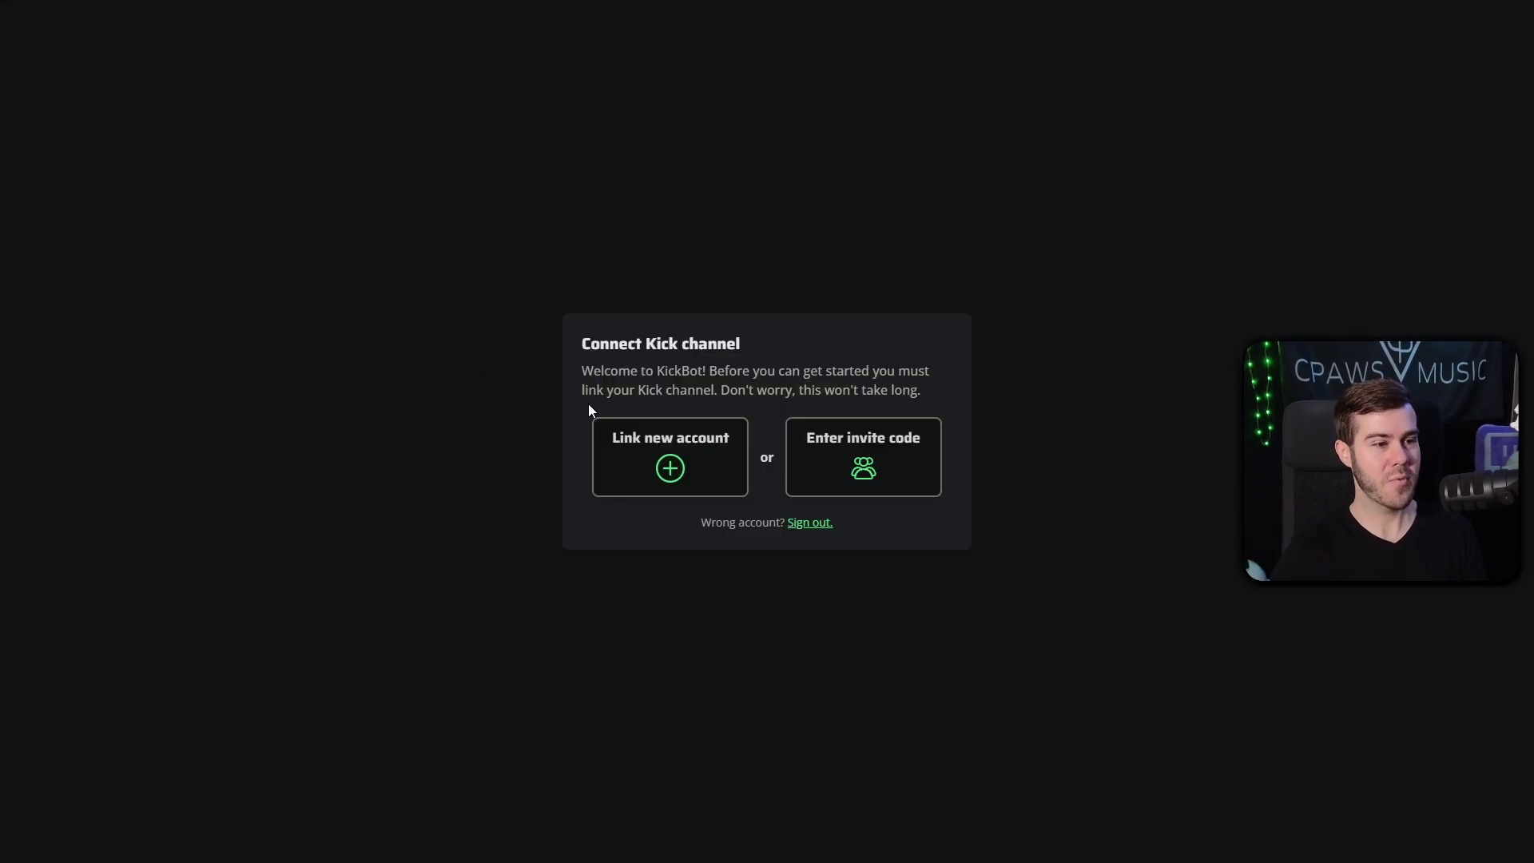
click(671, 467)
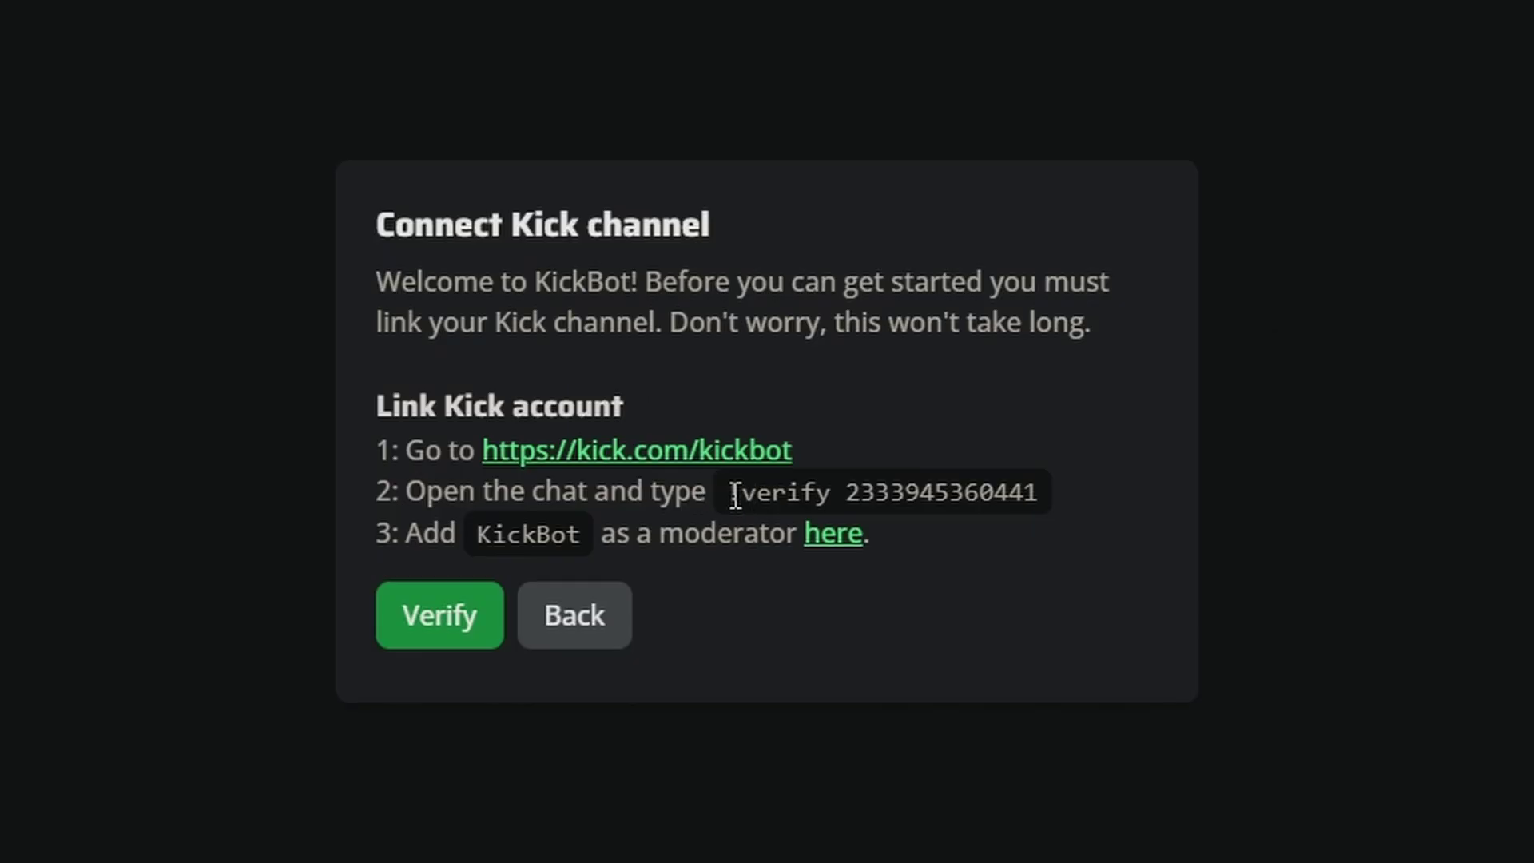
right_click(972, 509)
click(980, 522)
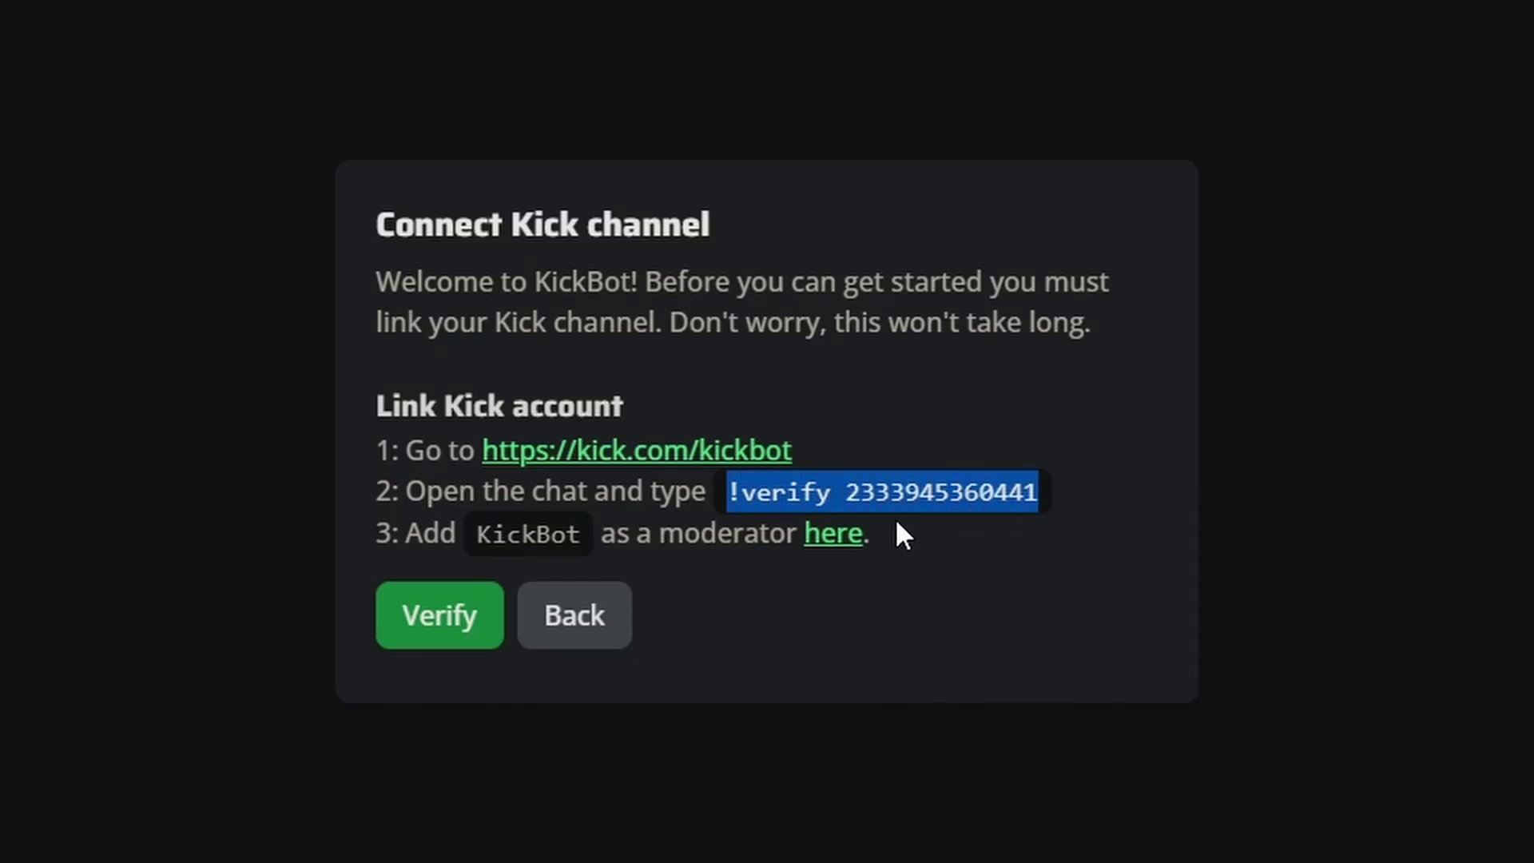
click(648, 461)
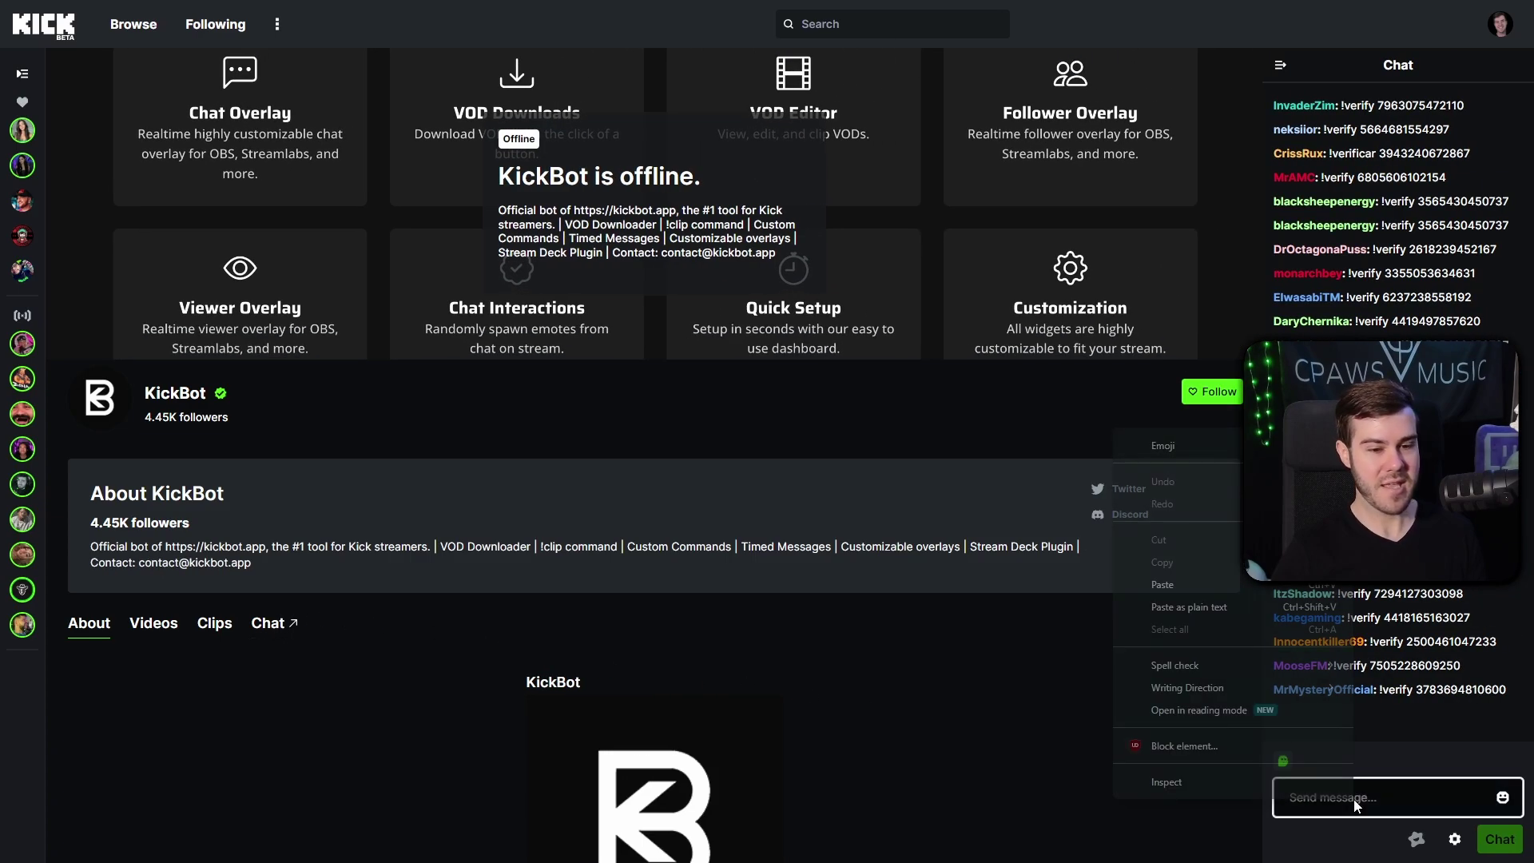
Step: Dismiss the leftover paste menu in the KickBot chat
click(1251, 583)
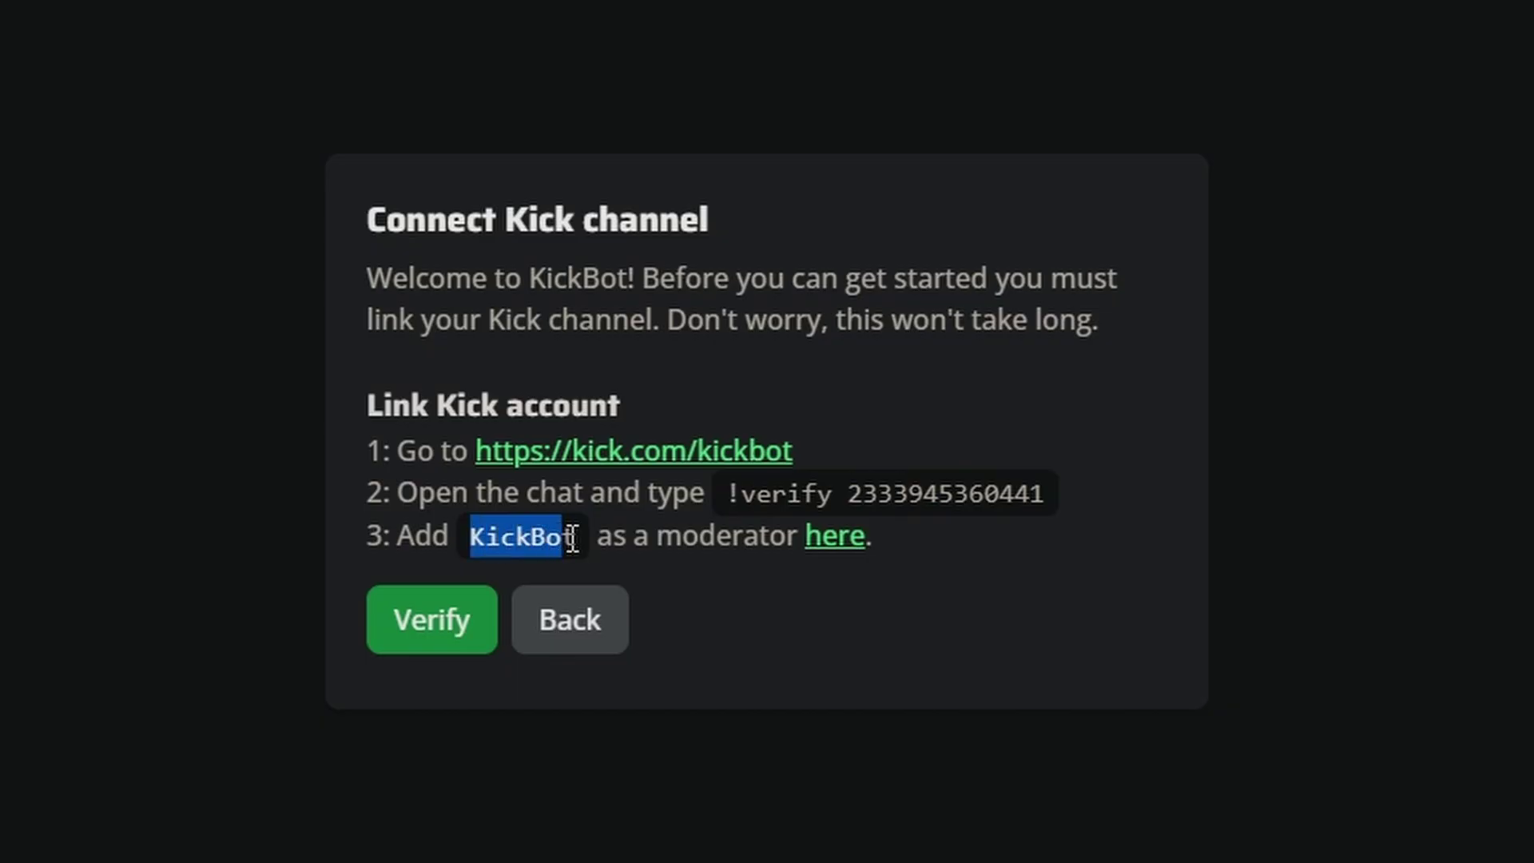
Step: Add KickBot as a moderator in Kick's Channel Moderators settings
click(833, 537)
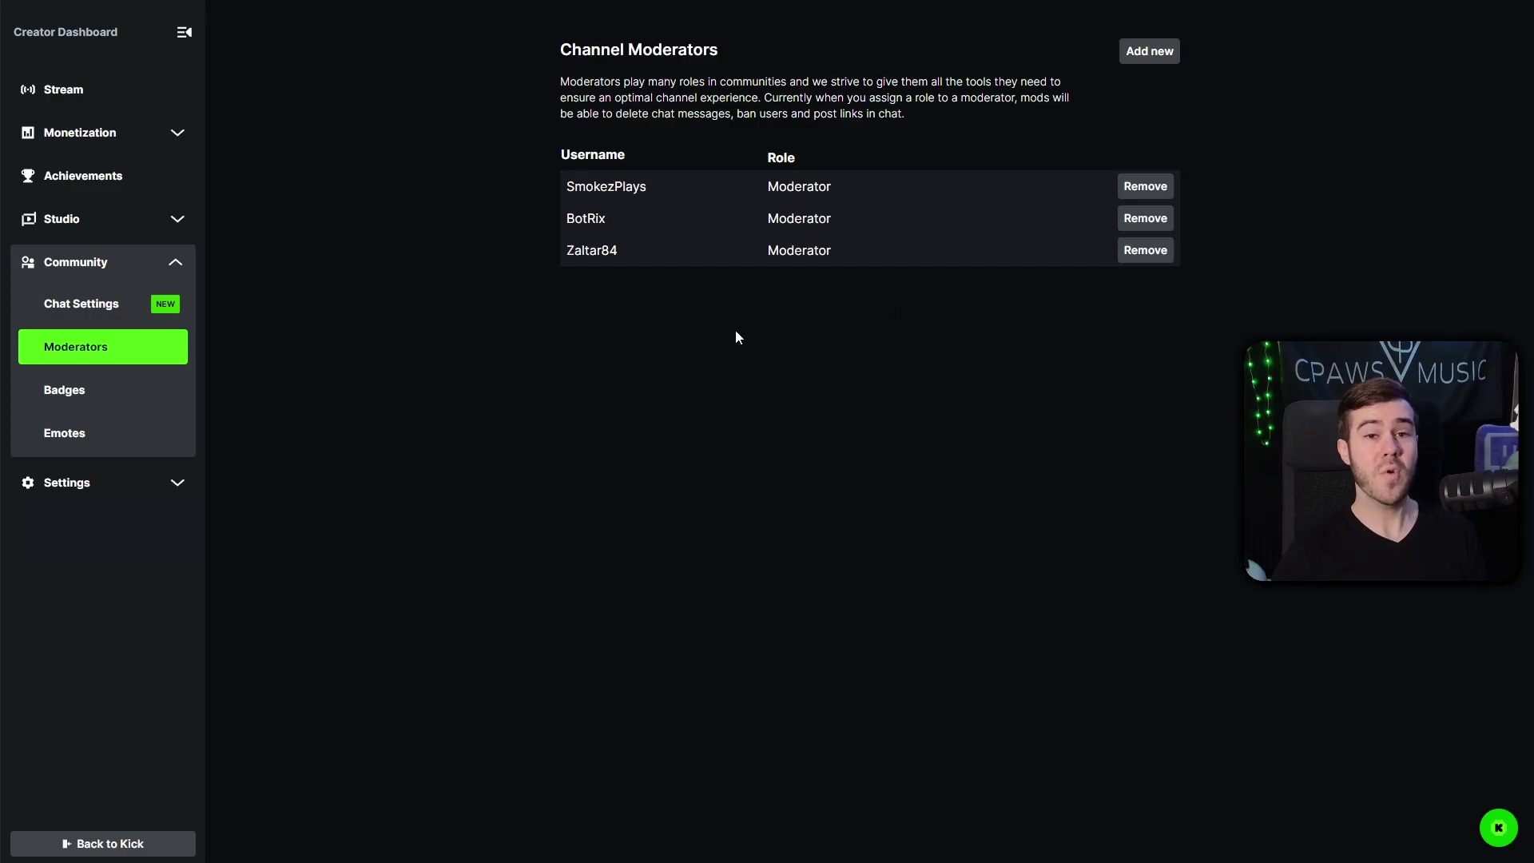
click(1147, 54)
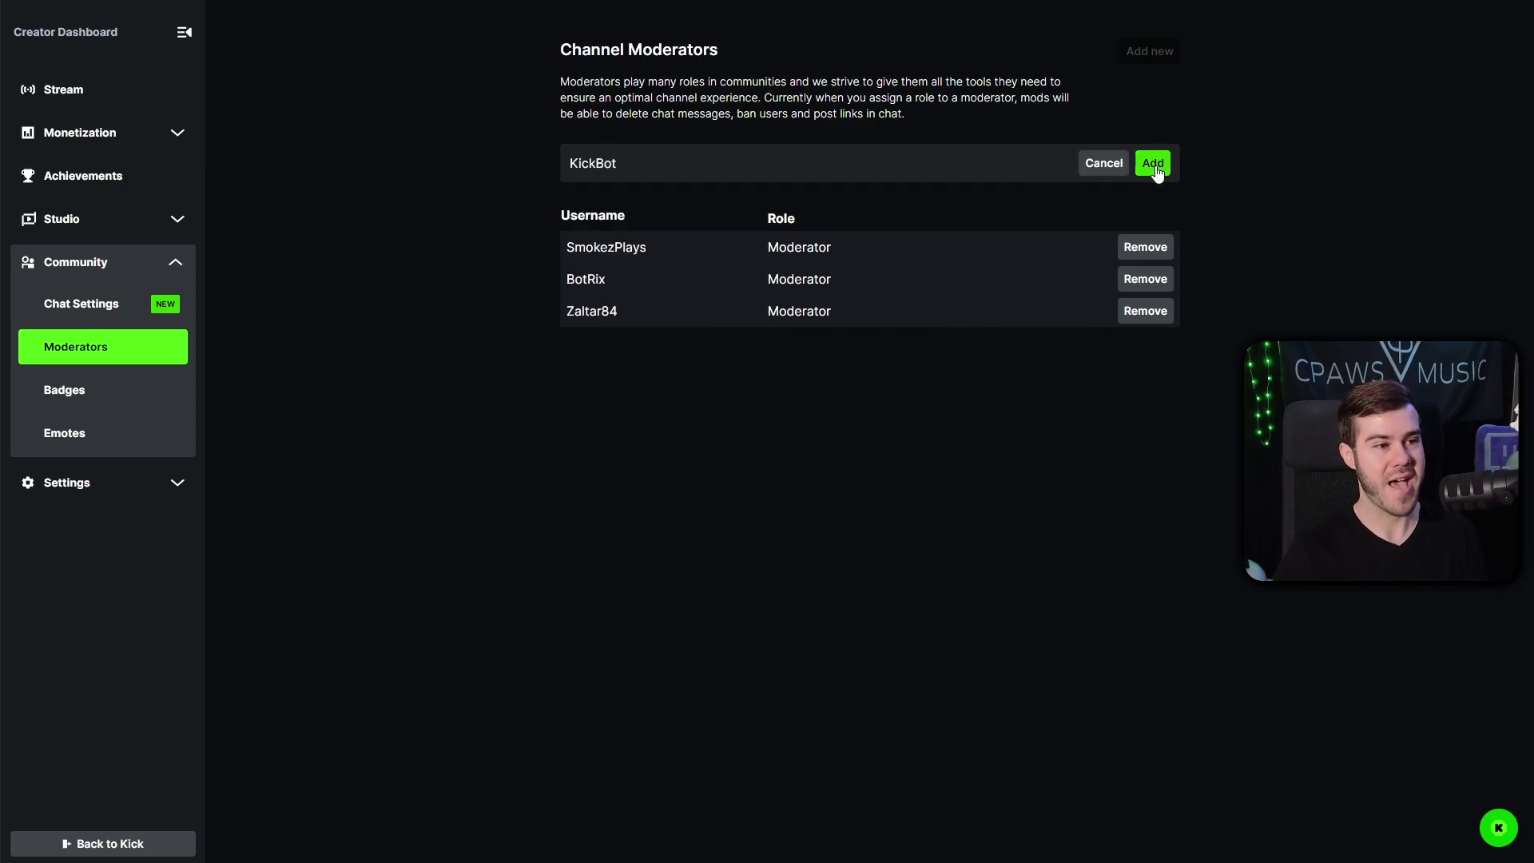
click(1154, 165)
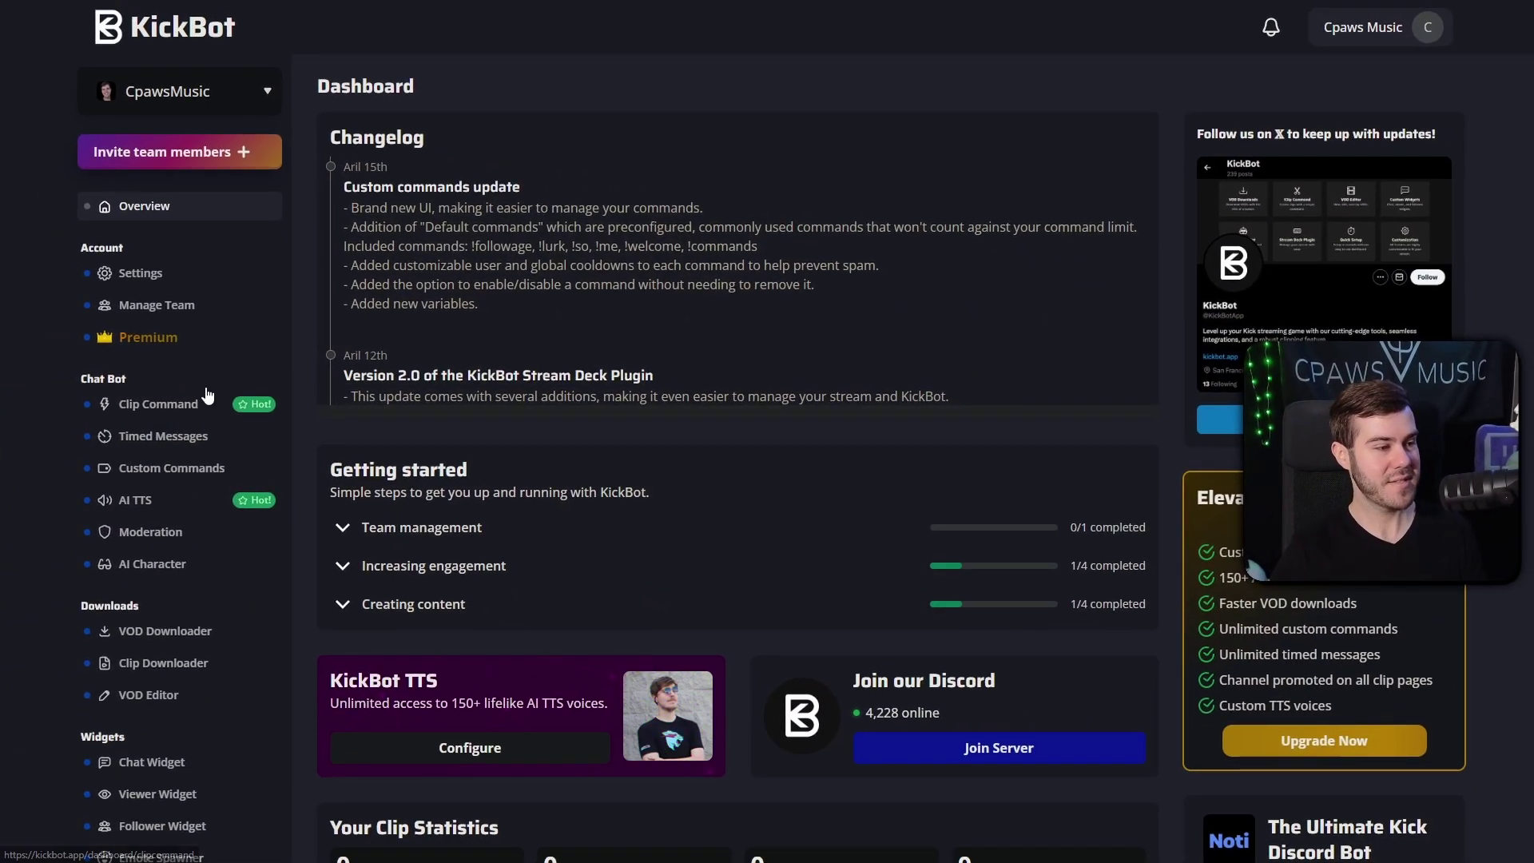
Step: Open KickBot's VOD Downloader page and bring up the channel's past stream VOD on Kick
scroll(192, 423, down, 2)
click(170, 474)
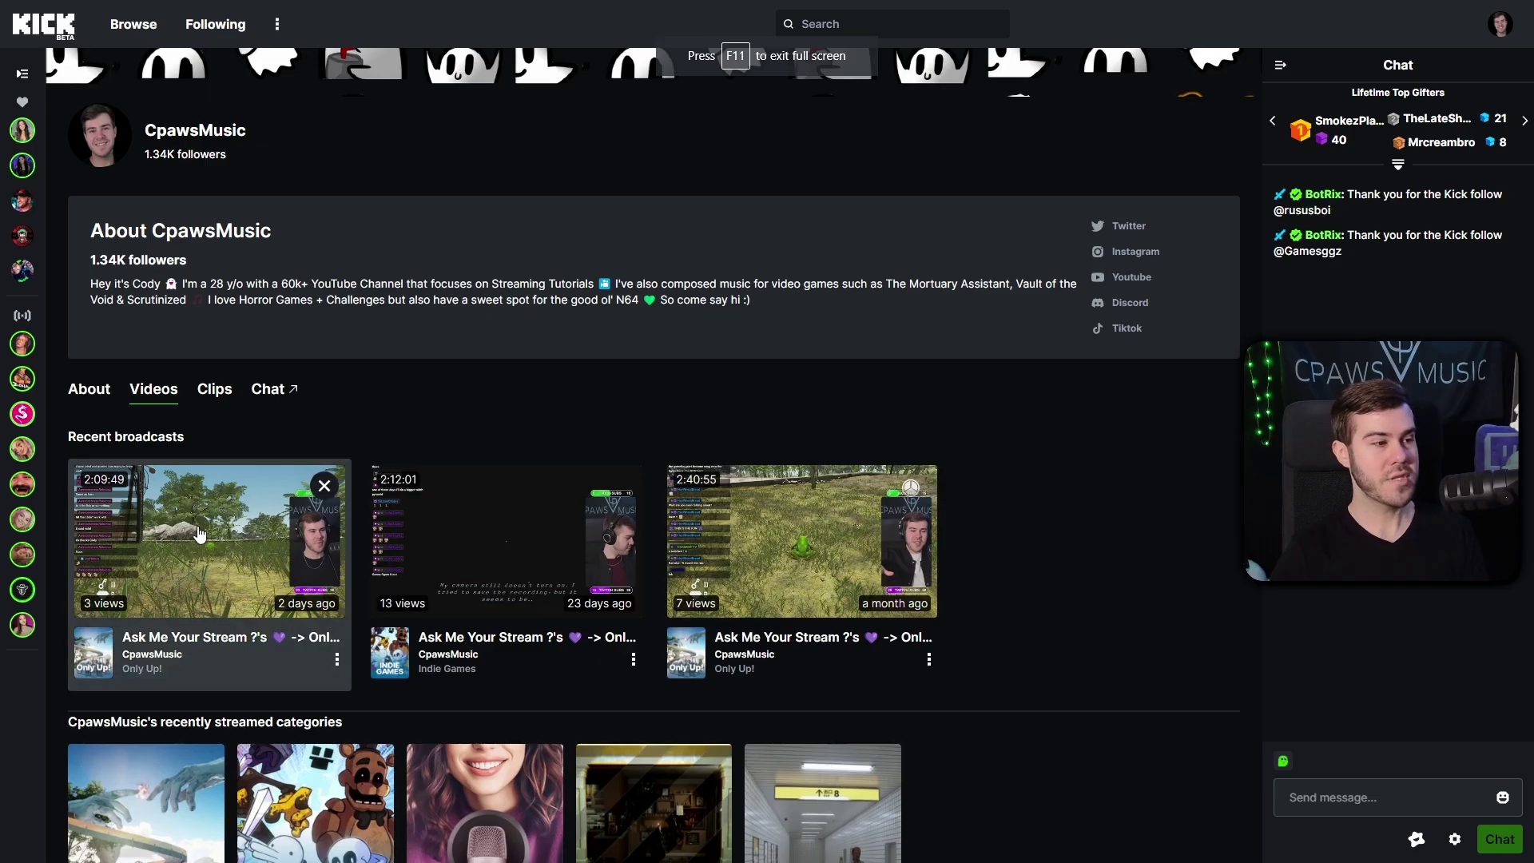
click(189, 545)
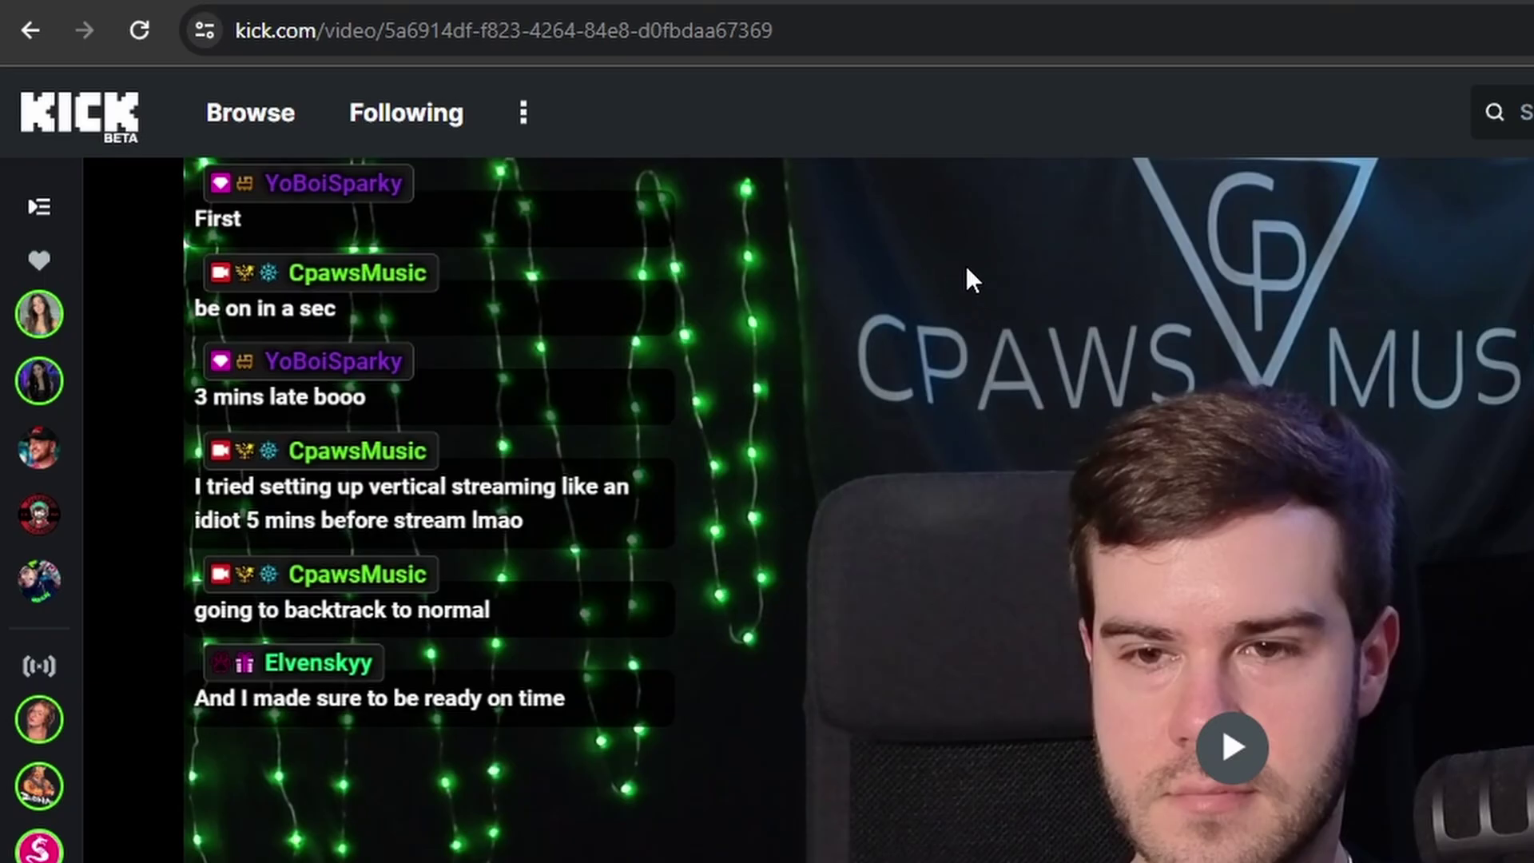
Step: Copy the stream VOD's link into KickBot's Kick VOD URL field and choose 1080p60
click(845, 26)
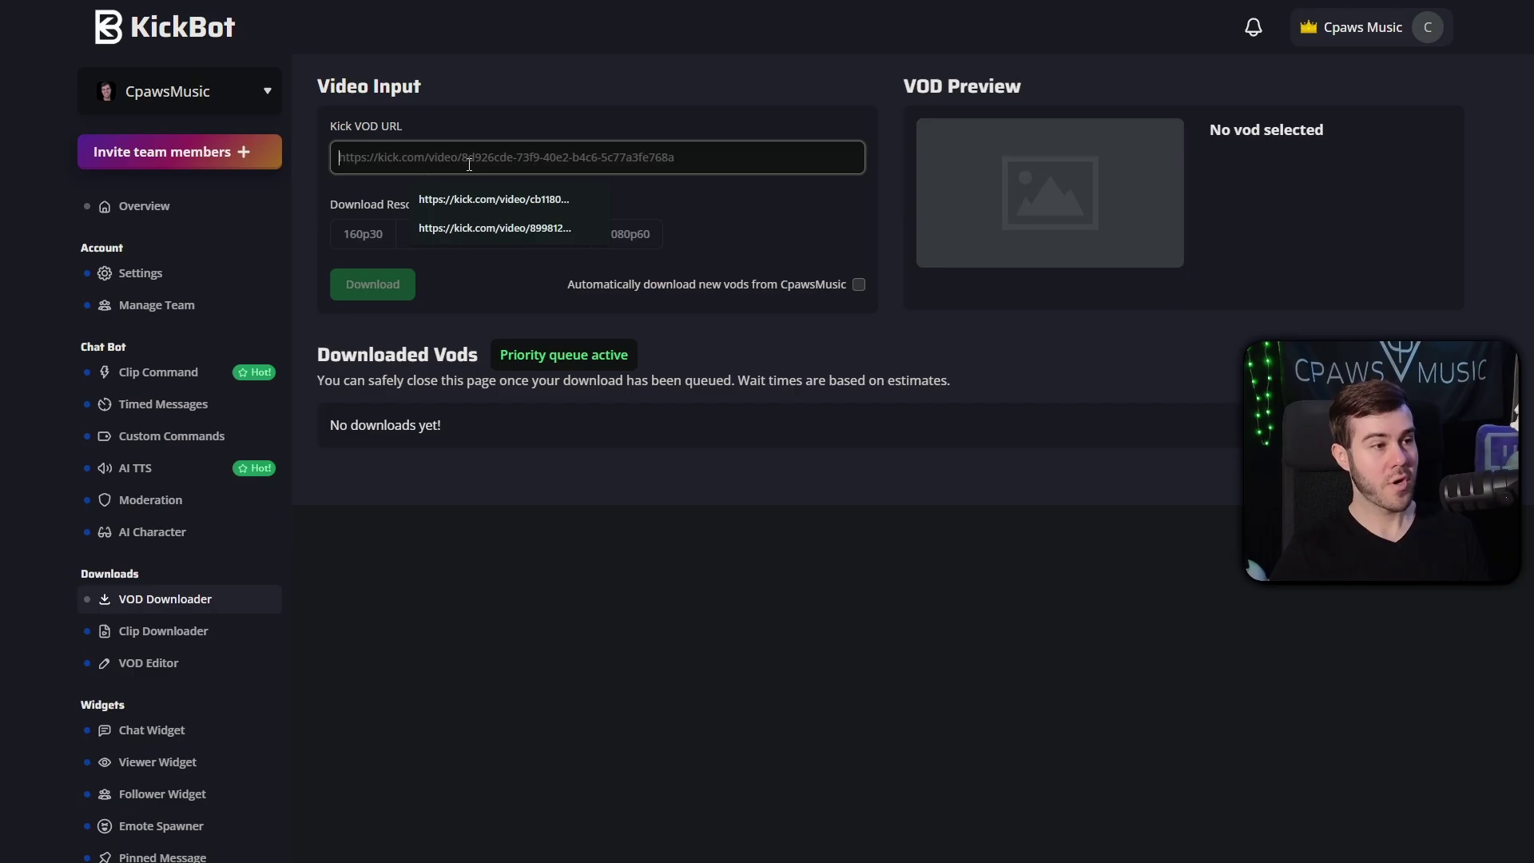
text(https://kick.com/video/5a6914df-f823-4264-84e8-d0fbdaa67369)
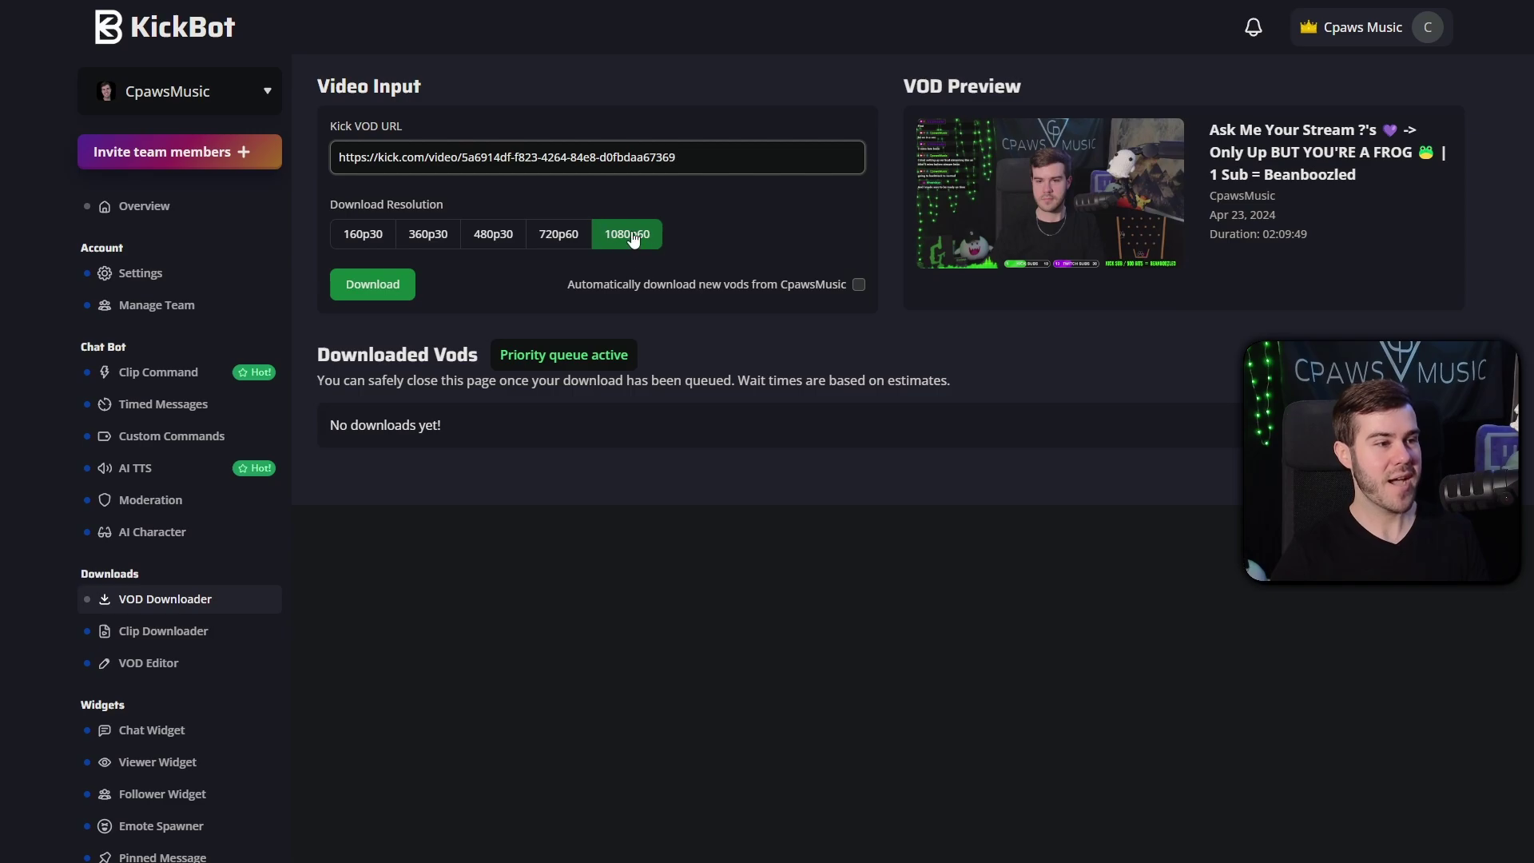
click(373, 289)
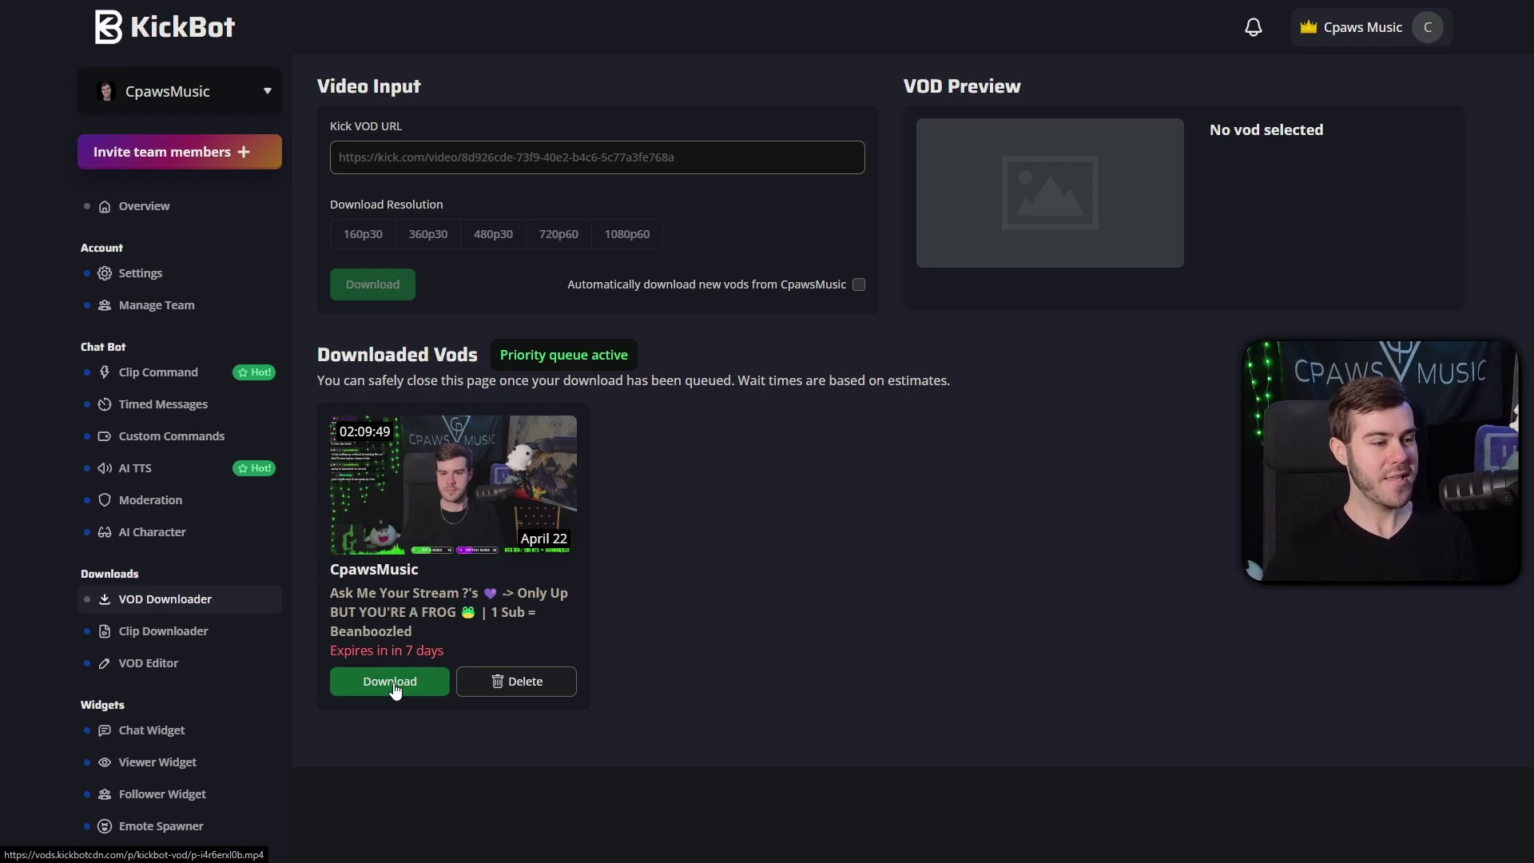
Step: Save the processed 02:09:49 VOD to the computer as p-i4r6erxl0b.mp4 (5.6 GB)
click(394, 686)
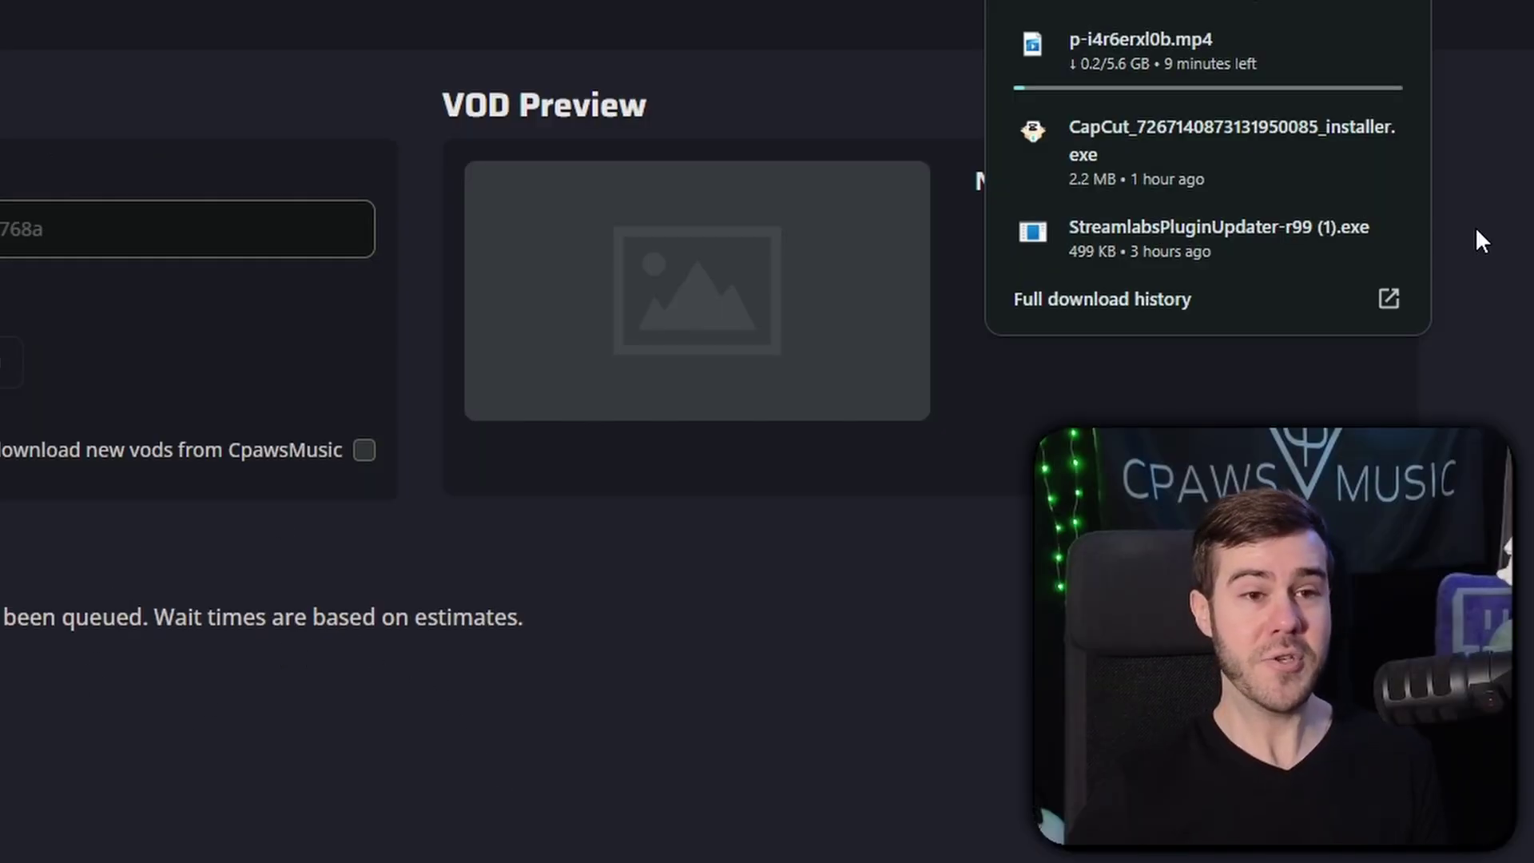
Step: Let the p-i4r6erxl0b.mp4 download finish, then bring up CapCut's empty Projects (0) home screen
mouse_move(1313, 76)
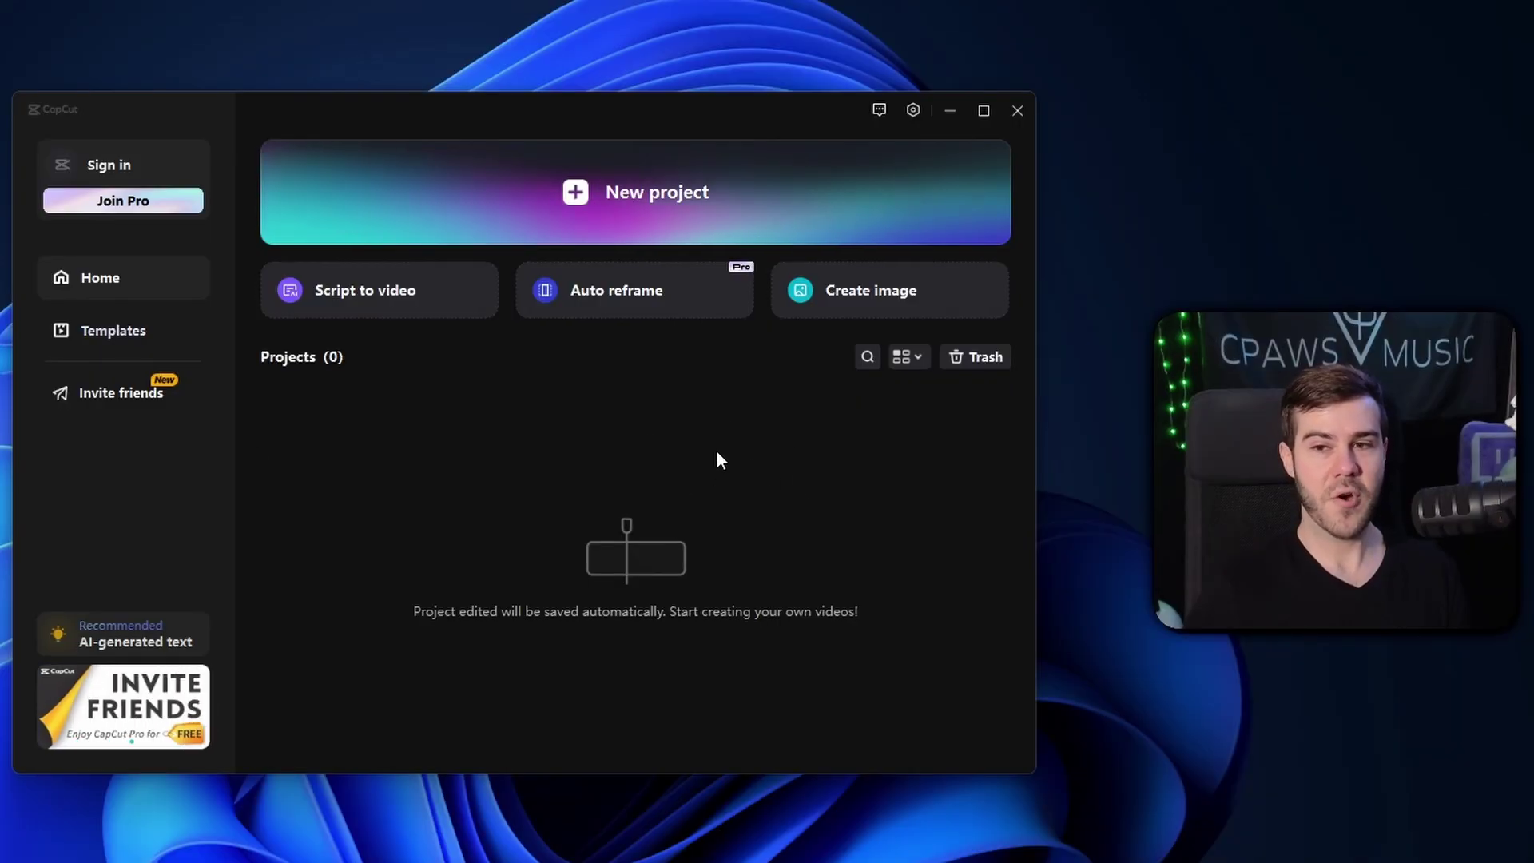
Step: Create the new CapCut project 0424 and open the media import dialog showing p-i4r6erxl0b
click(658, 192)
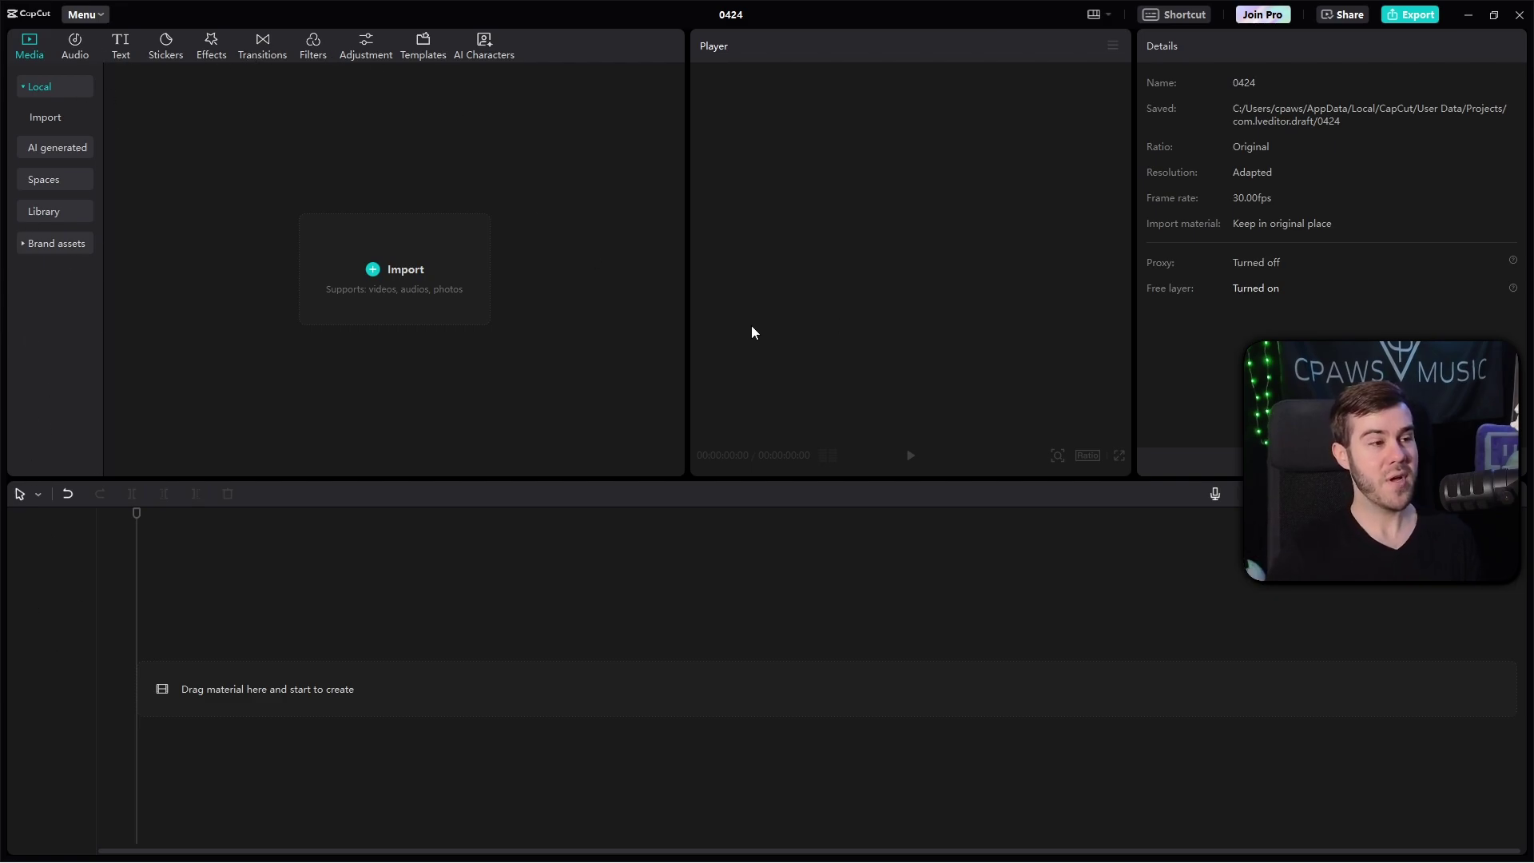
click(399, 272)
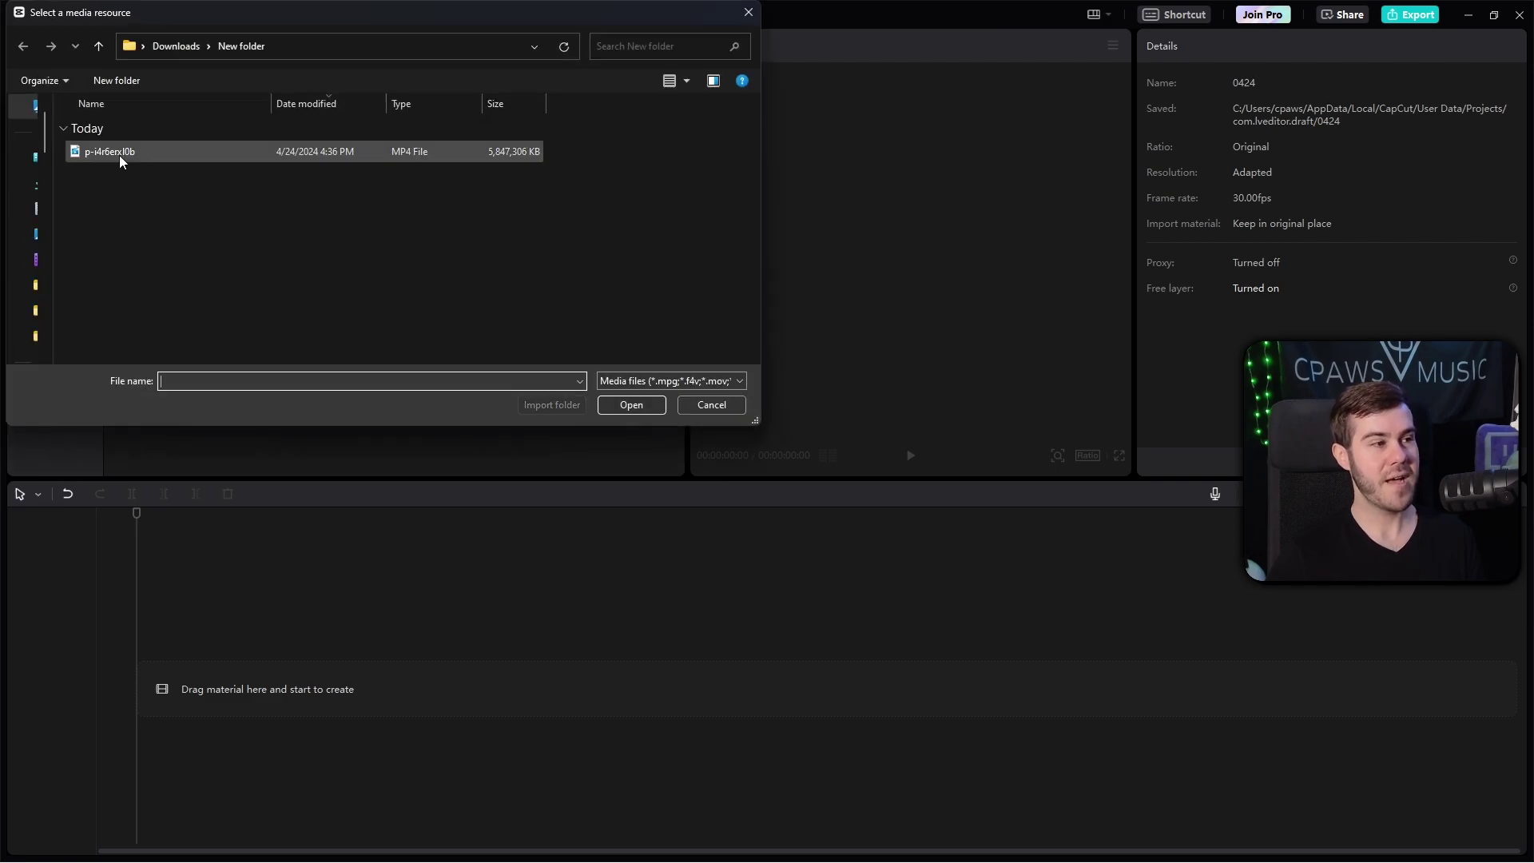
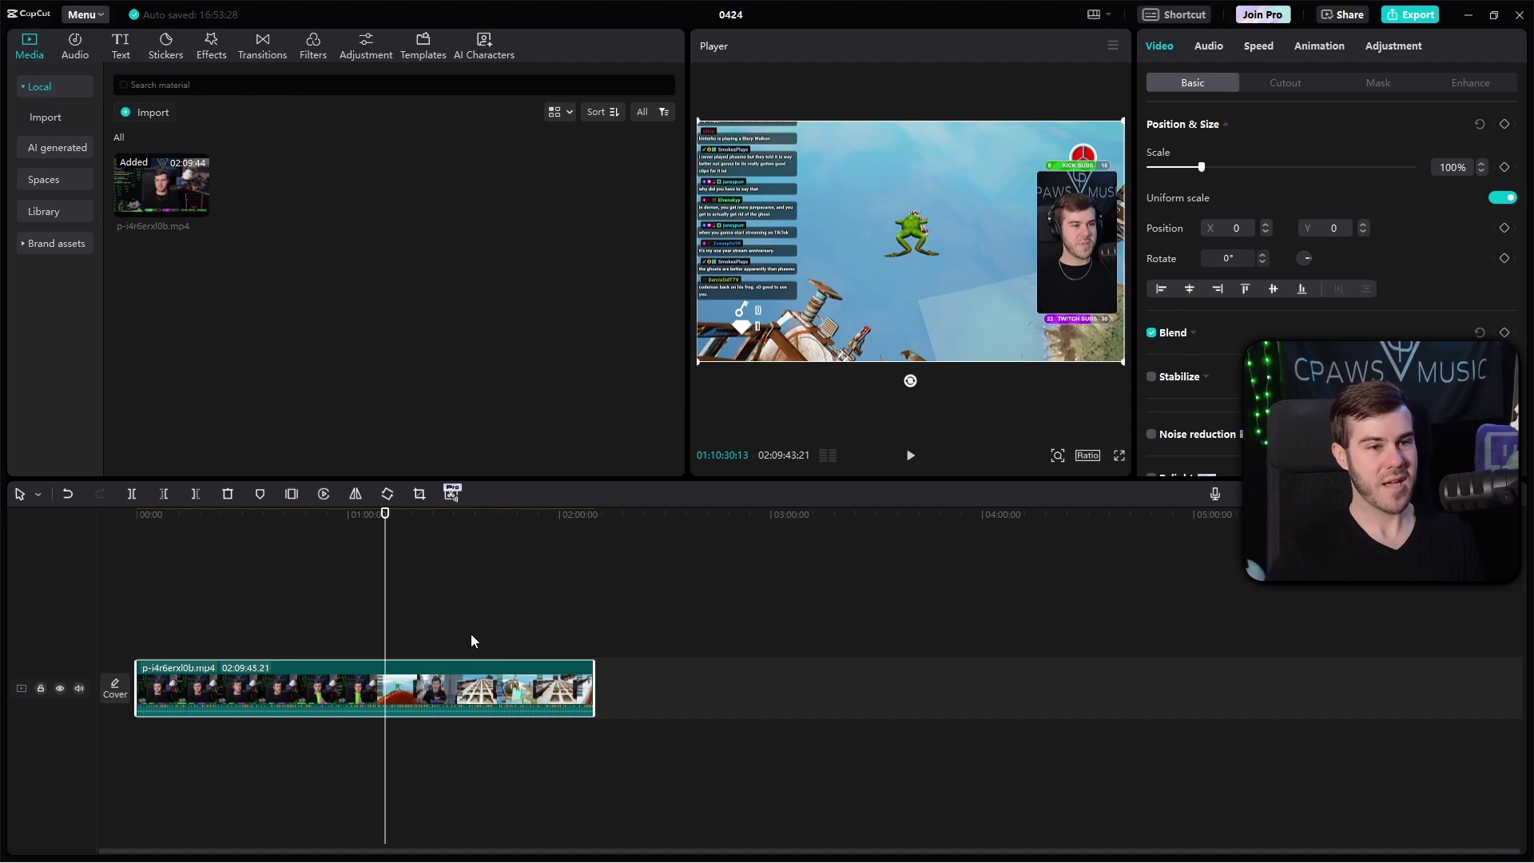
Step: Split off and delete the opening part, then trim the remaining clip to 00:07:31:26
key(ctrl+b)
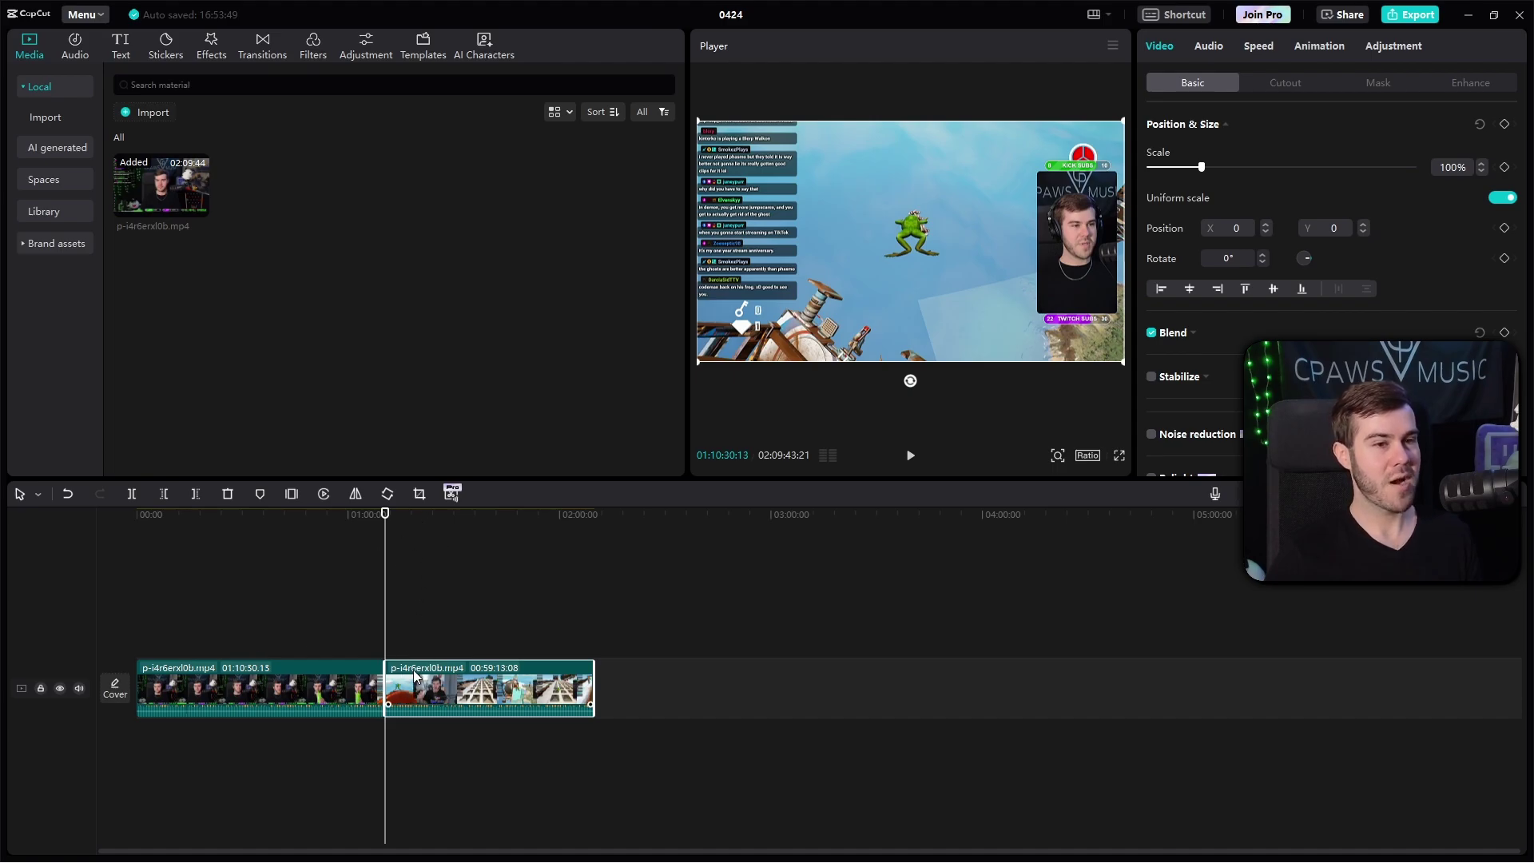
click(265, 689)
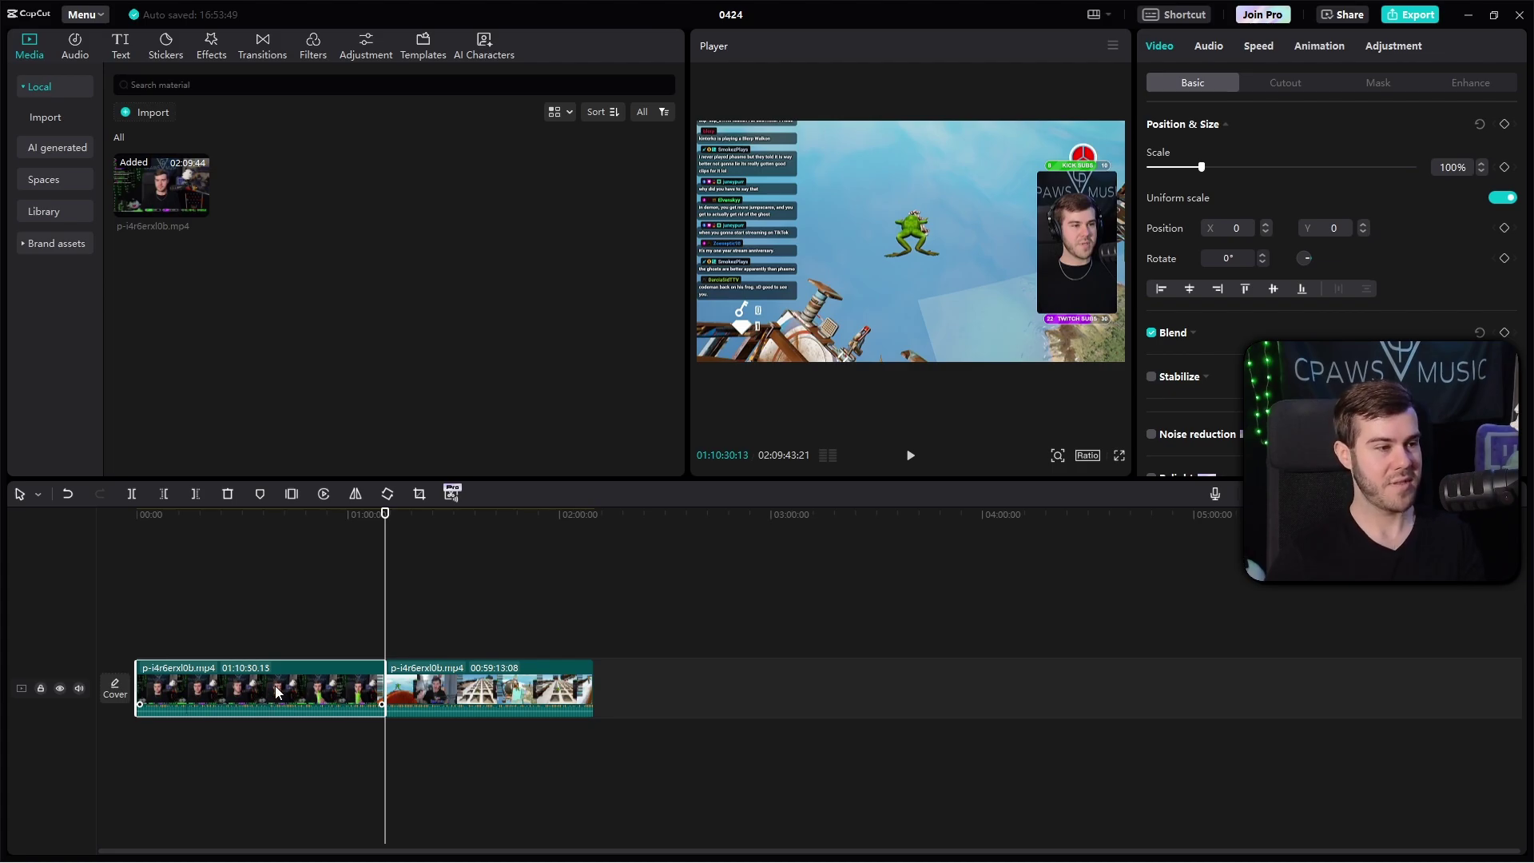
key(Delete)
drag(186, 555, 137, 554)
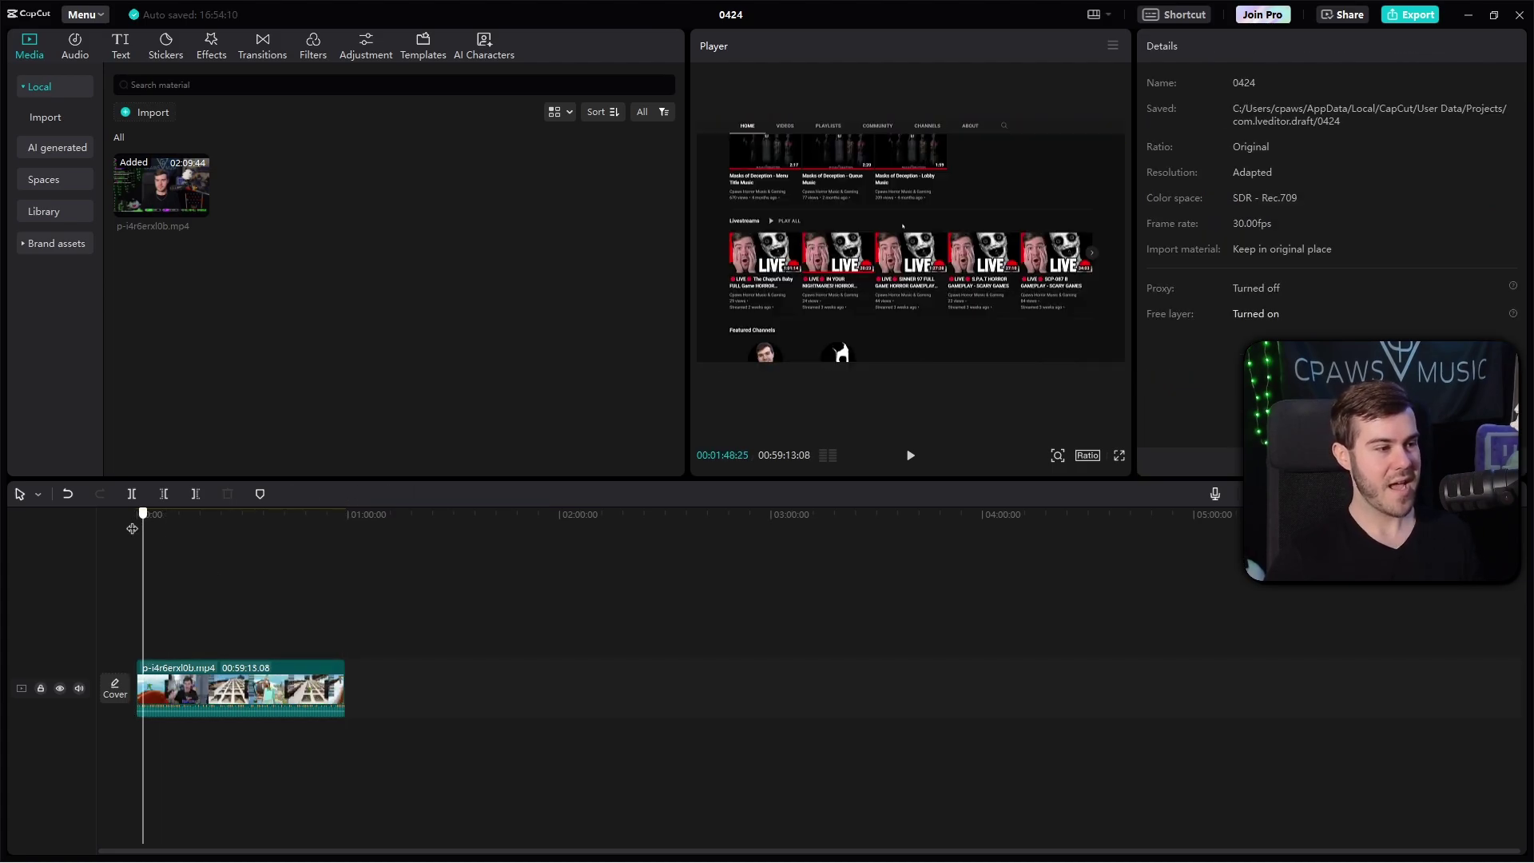
drag(343, 689, 164, 680)
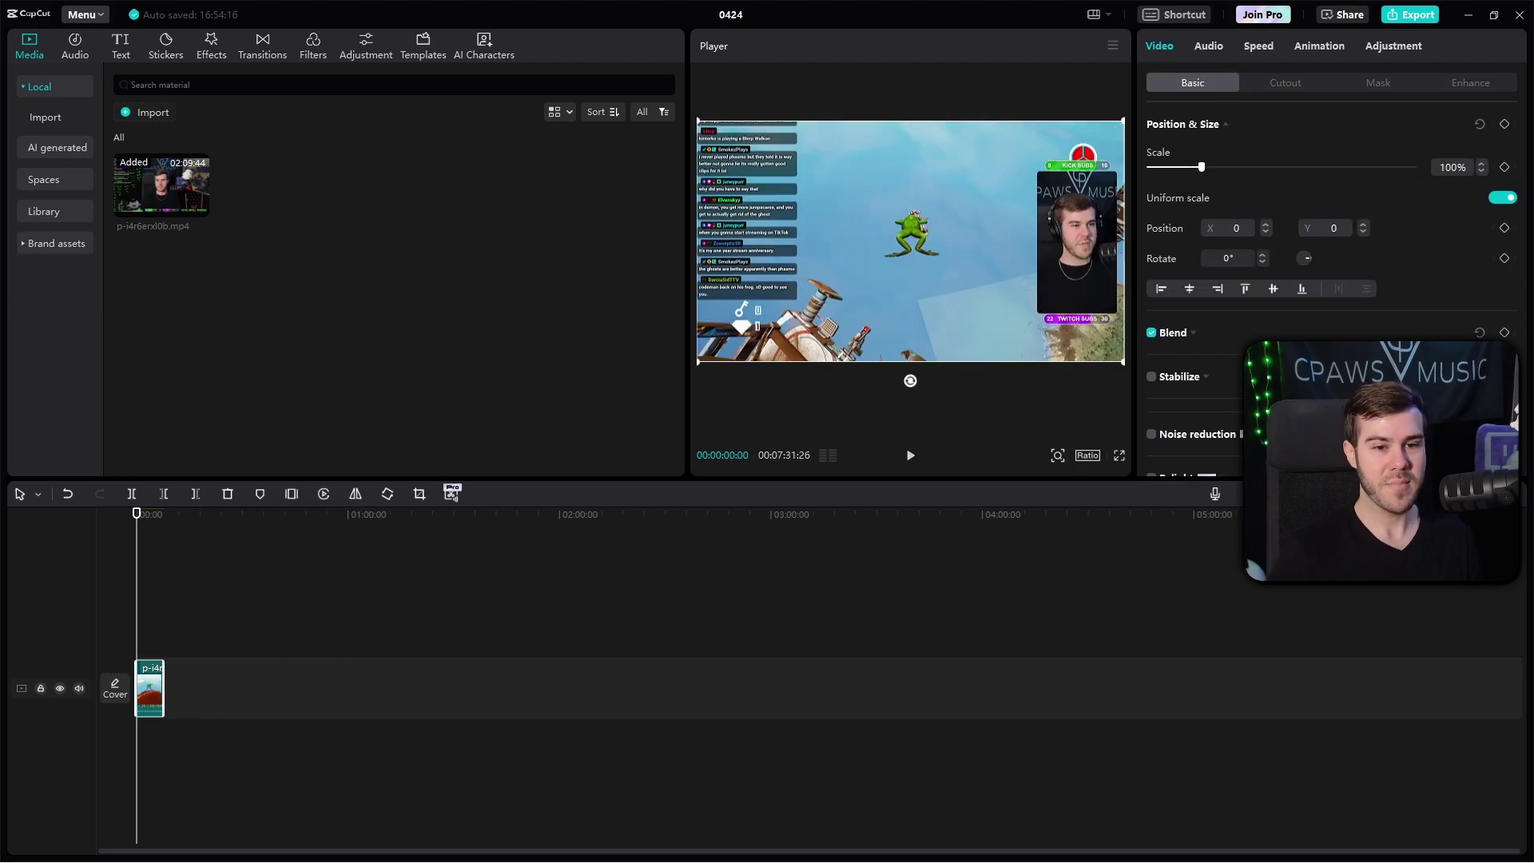
Step: Cut the gameplay clip at 00:00:17:04, deleting everything after that point
key(shift+z)
key(ctrl+equal)
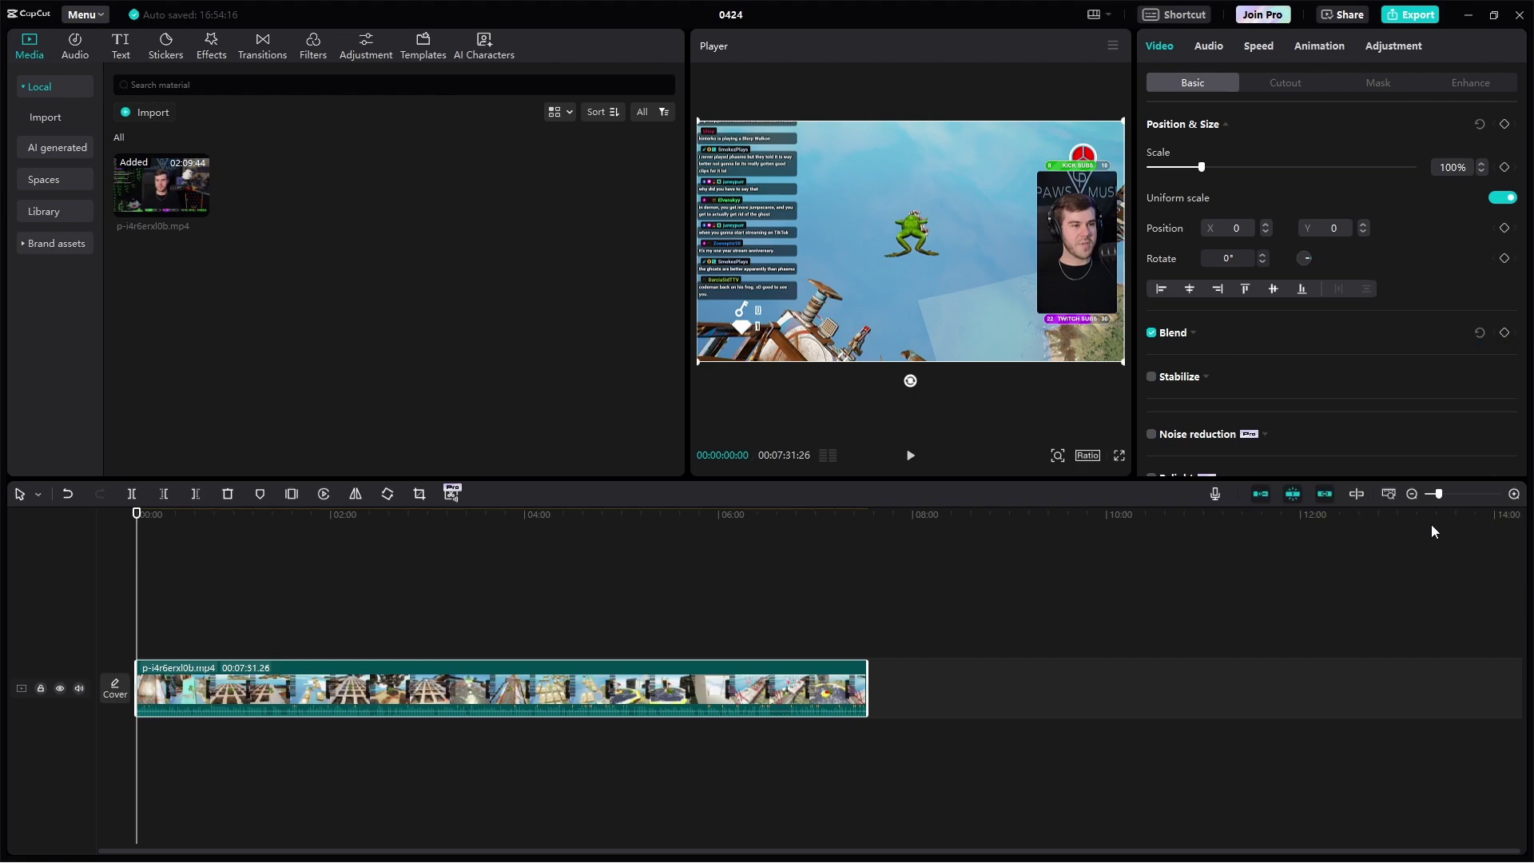
drag(1438, 493, 1454, 496)
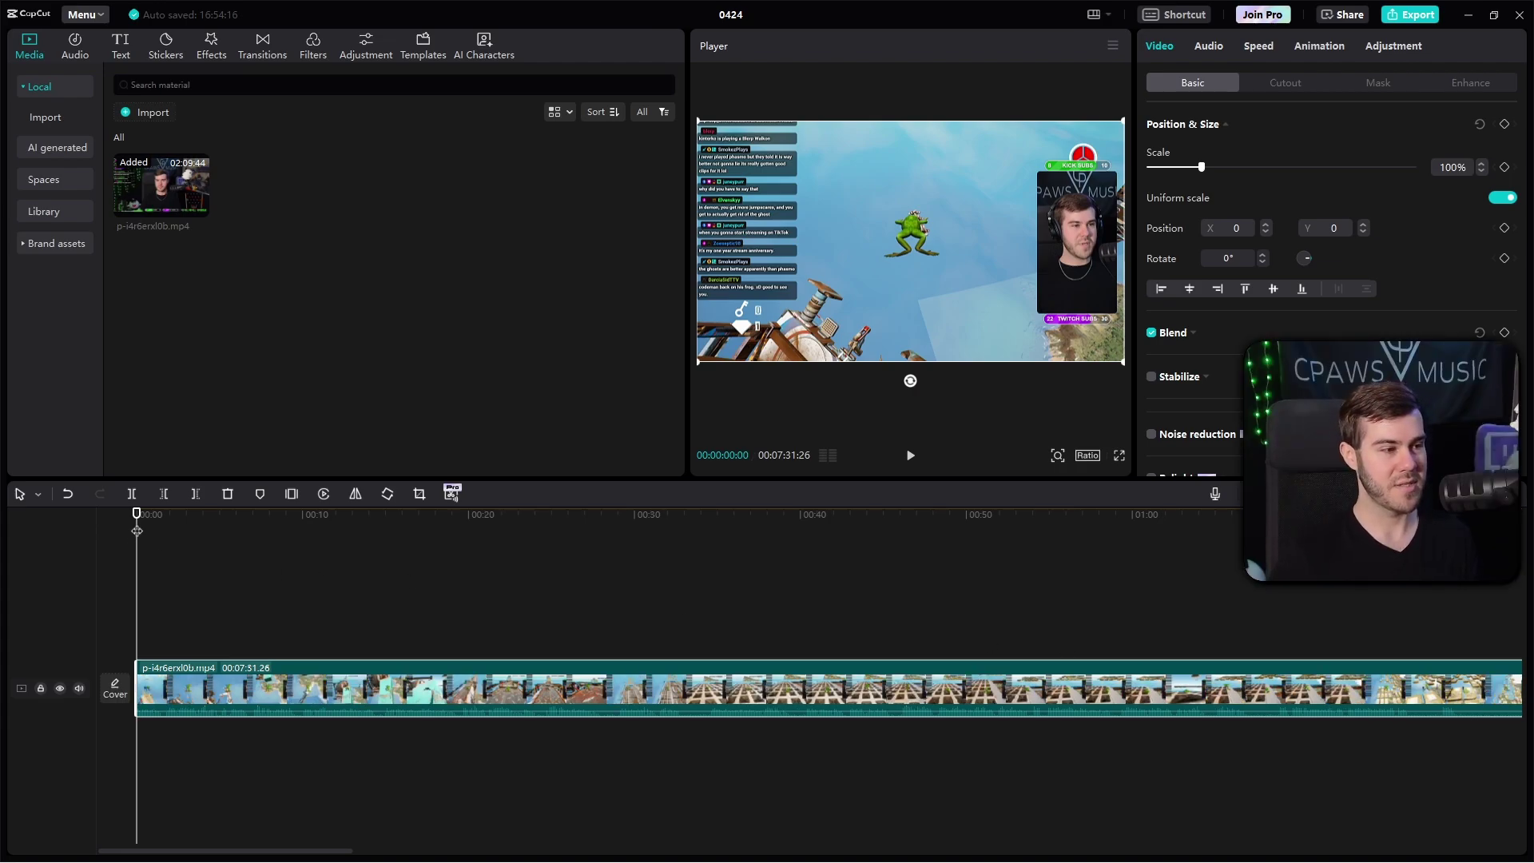
click(294, 543)
drag(311, 543, 421, 566)
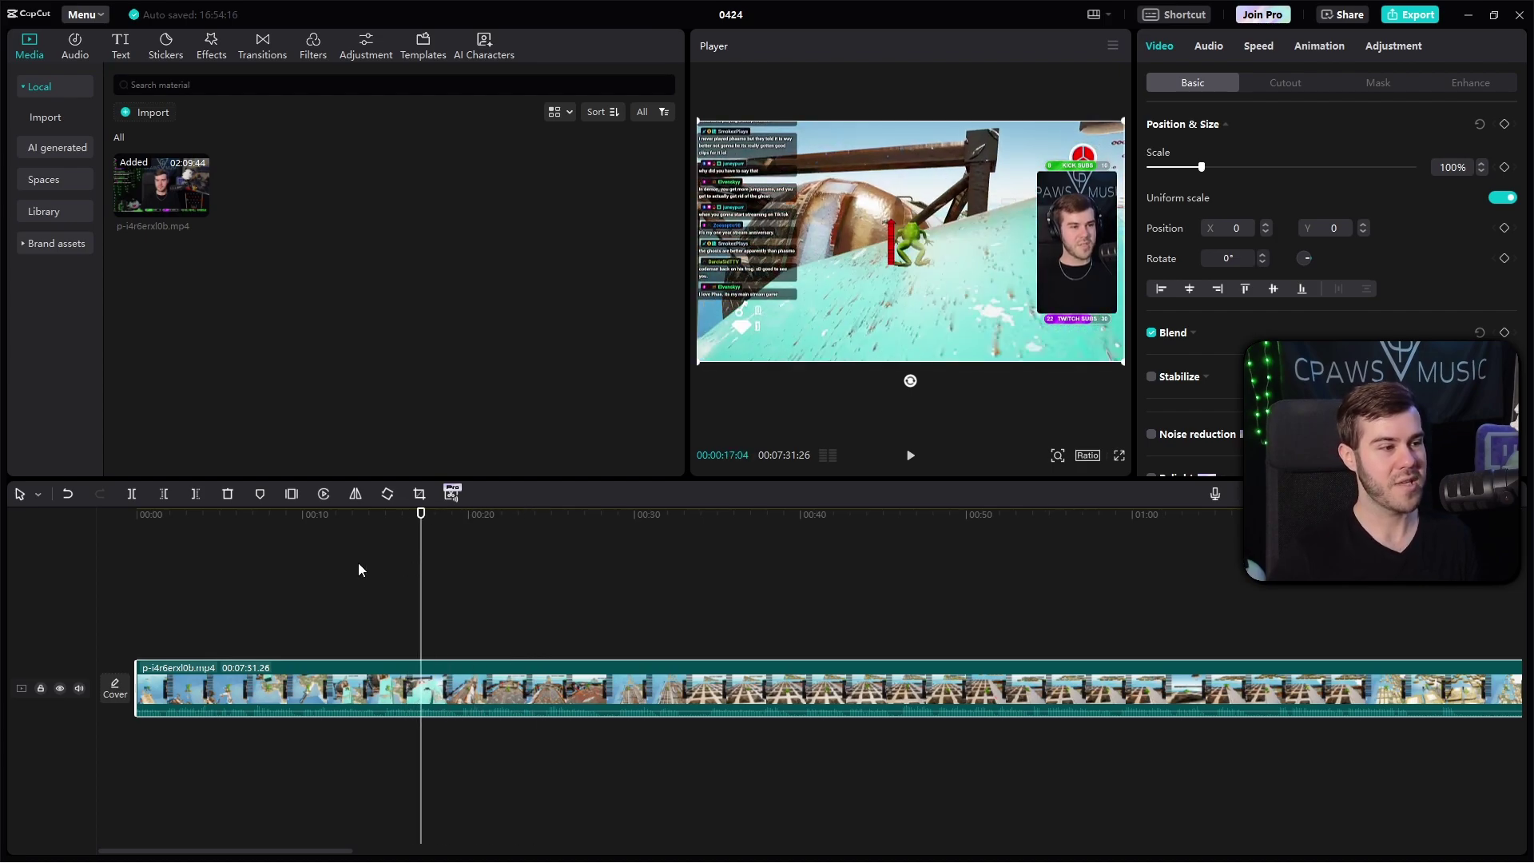
click(196, 493)
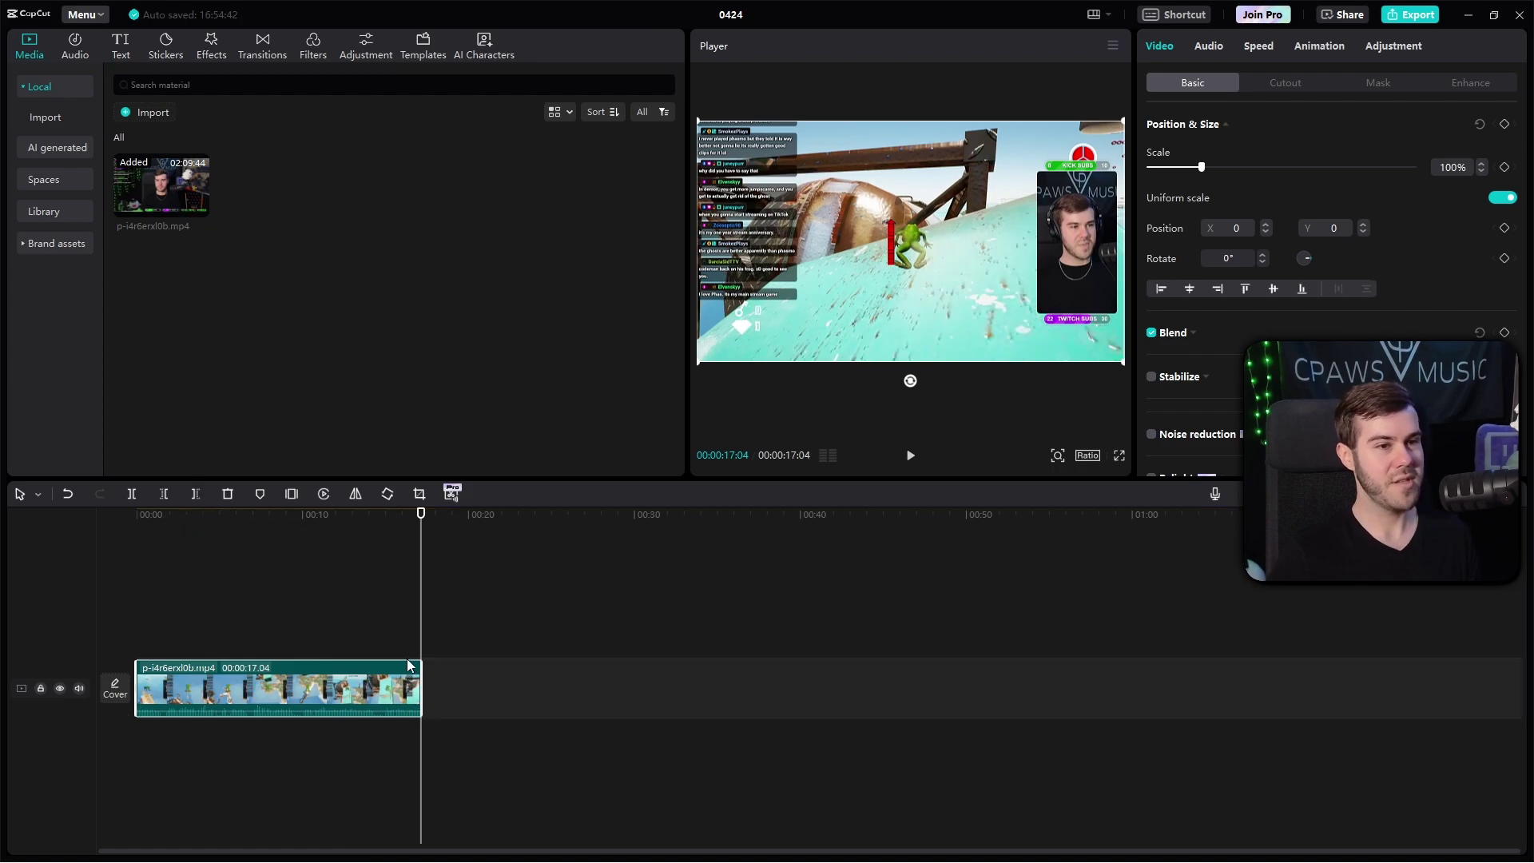
click(147, 530)
click(226, 516)
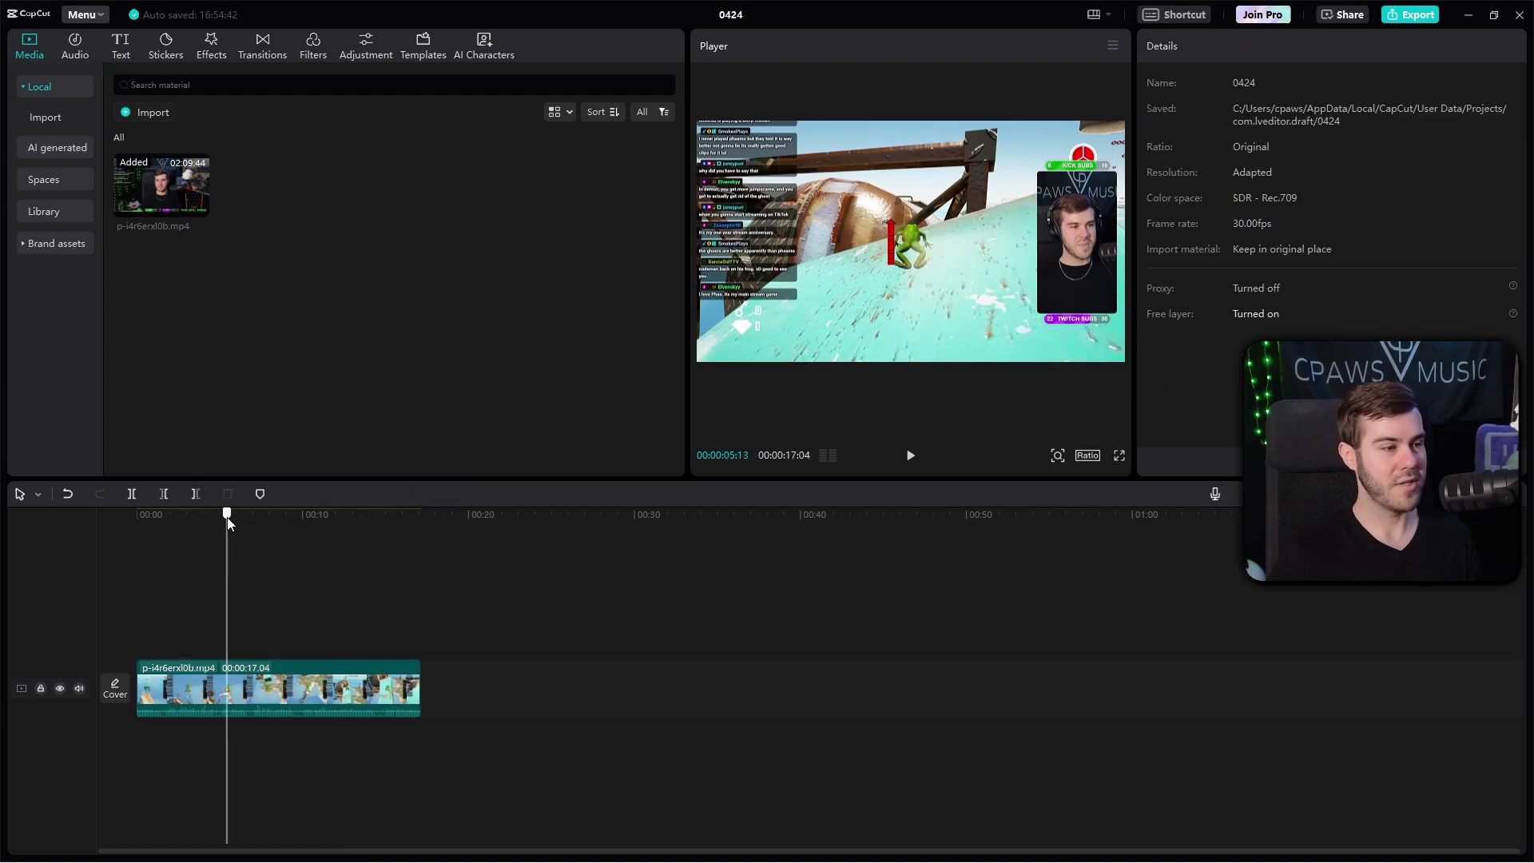
Step: Switch the project canvas to a vertical 9:16 aspect ratio
click(187, 516)
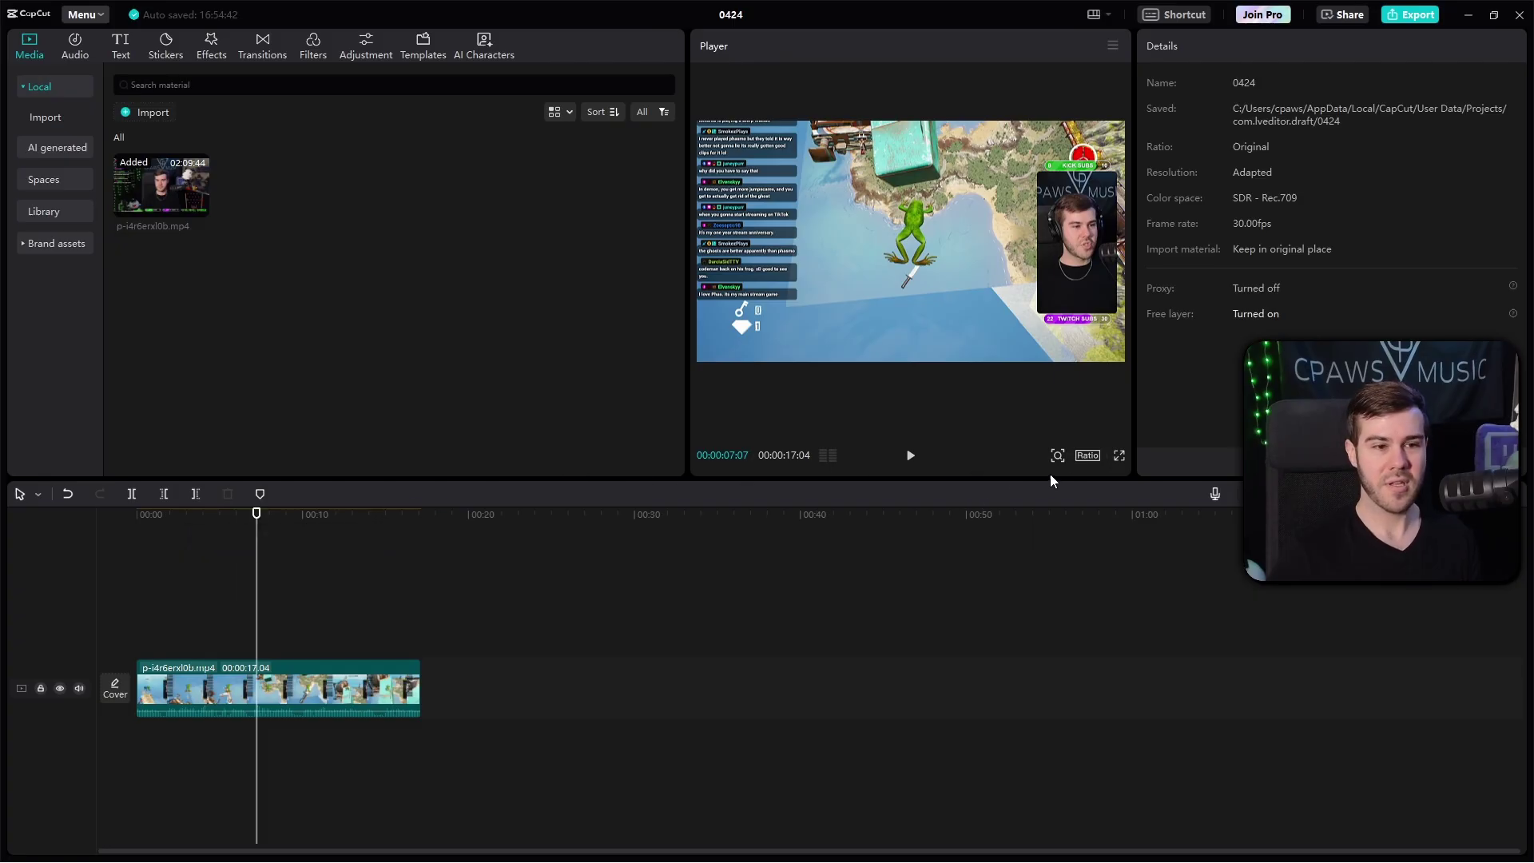
click(1088, 457)
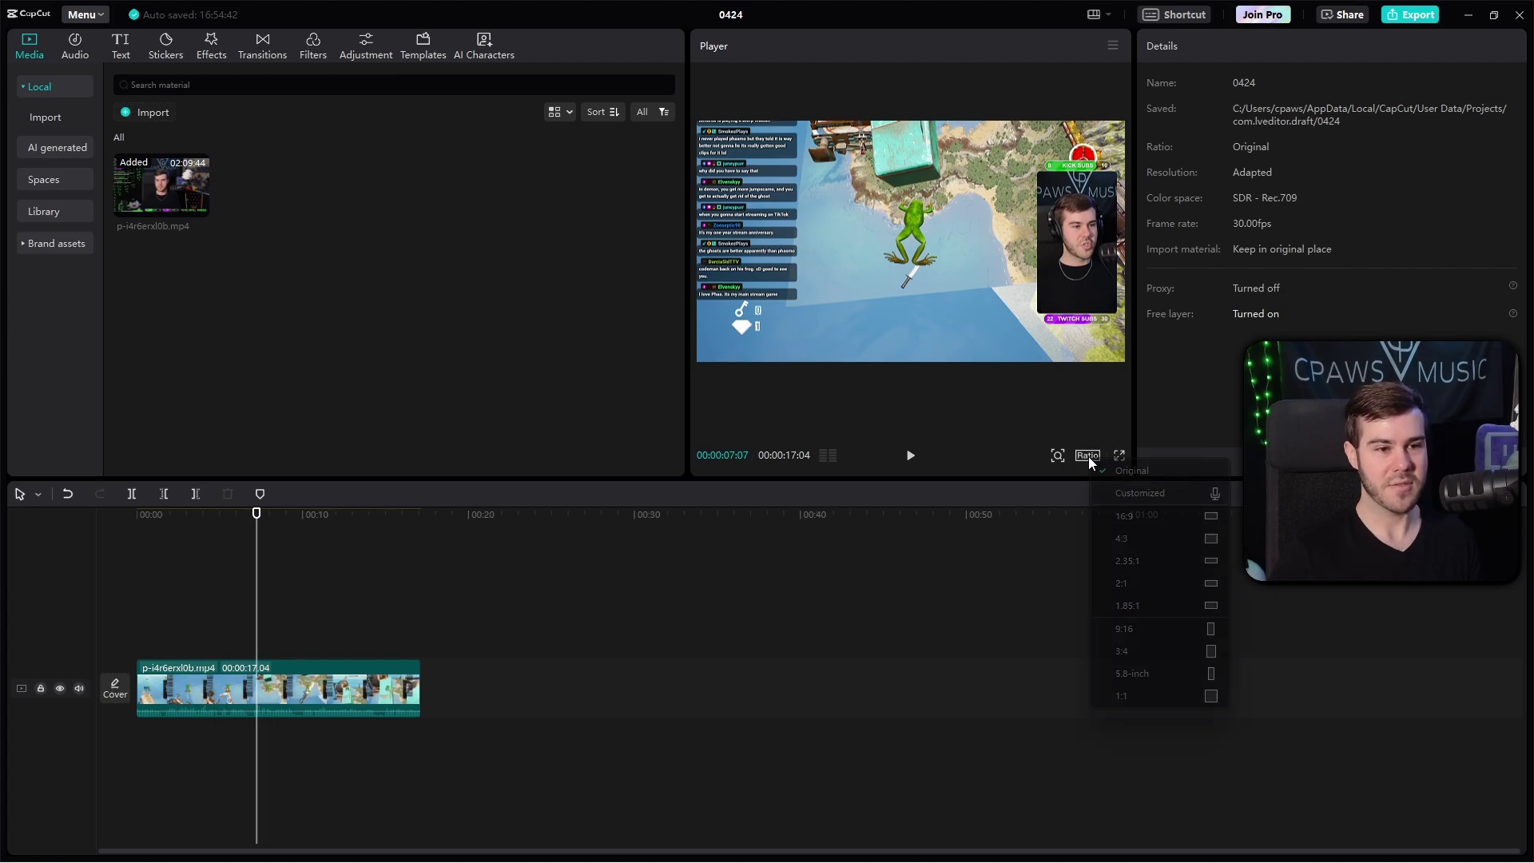
click(1127, 629)
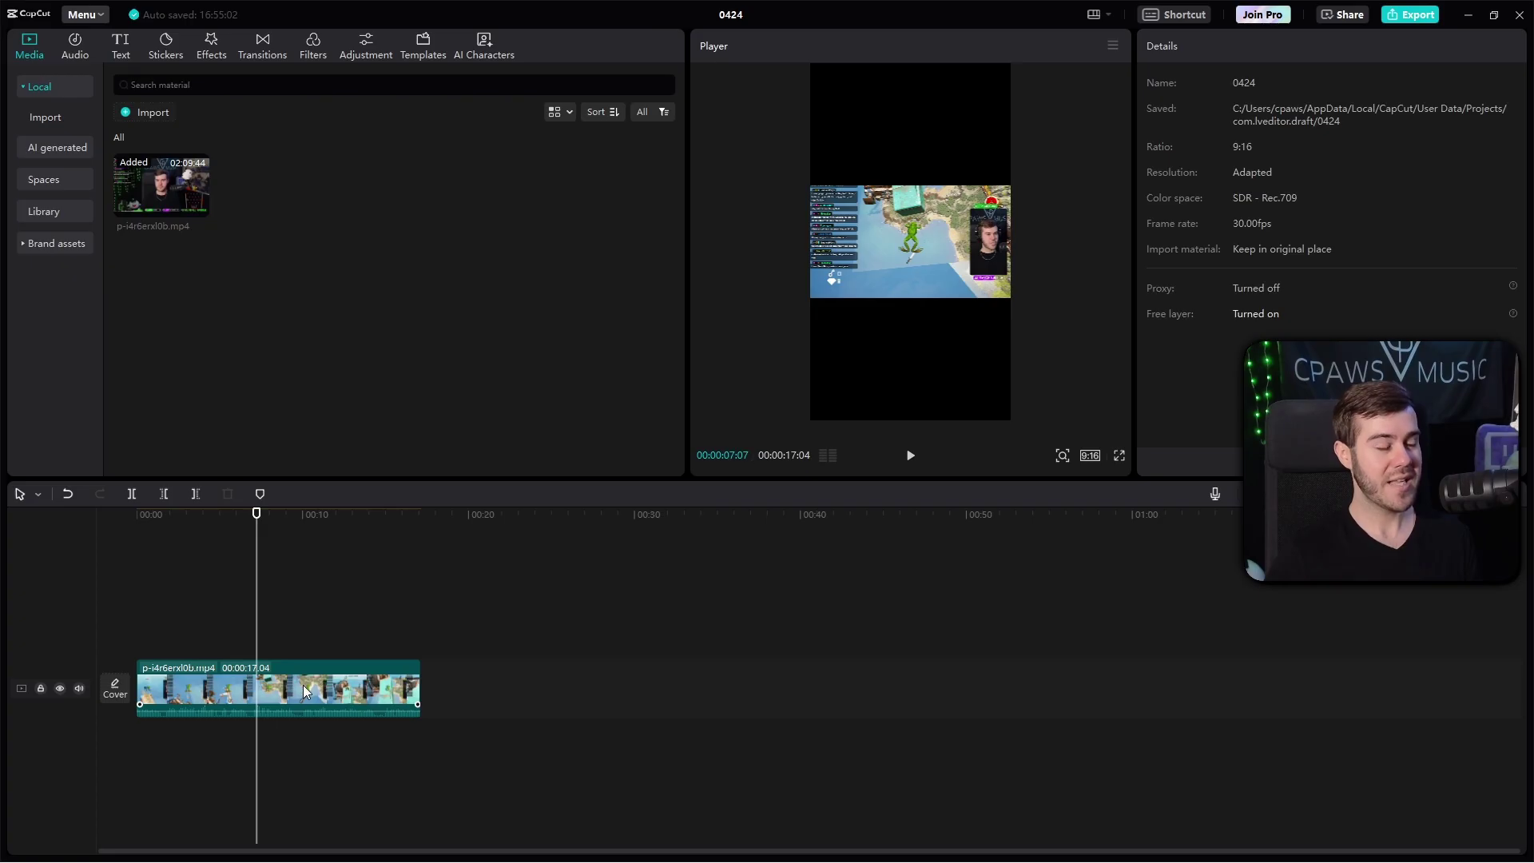
click(302, 687)
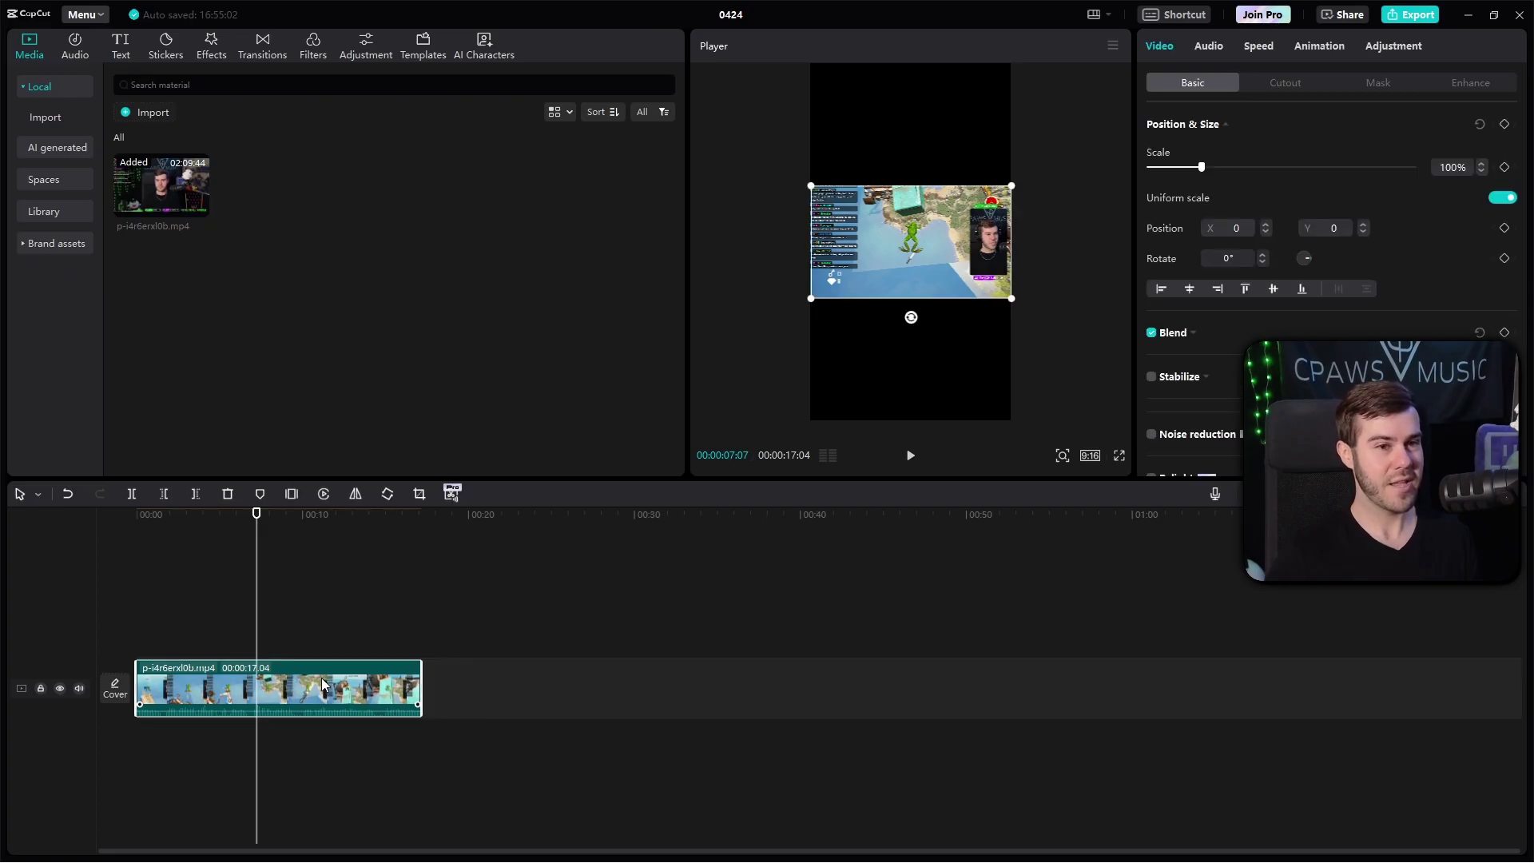
Step: Scale the gameplay clip to 318% and centre it so it fills the vertical frame
drag(1203, 167, 1316, 167)
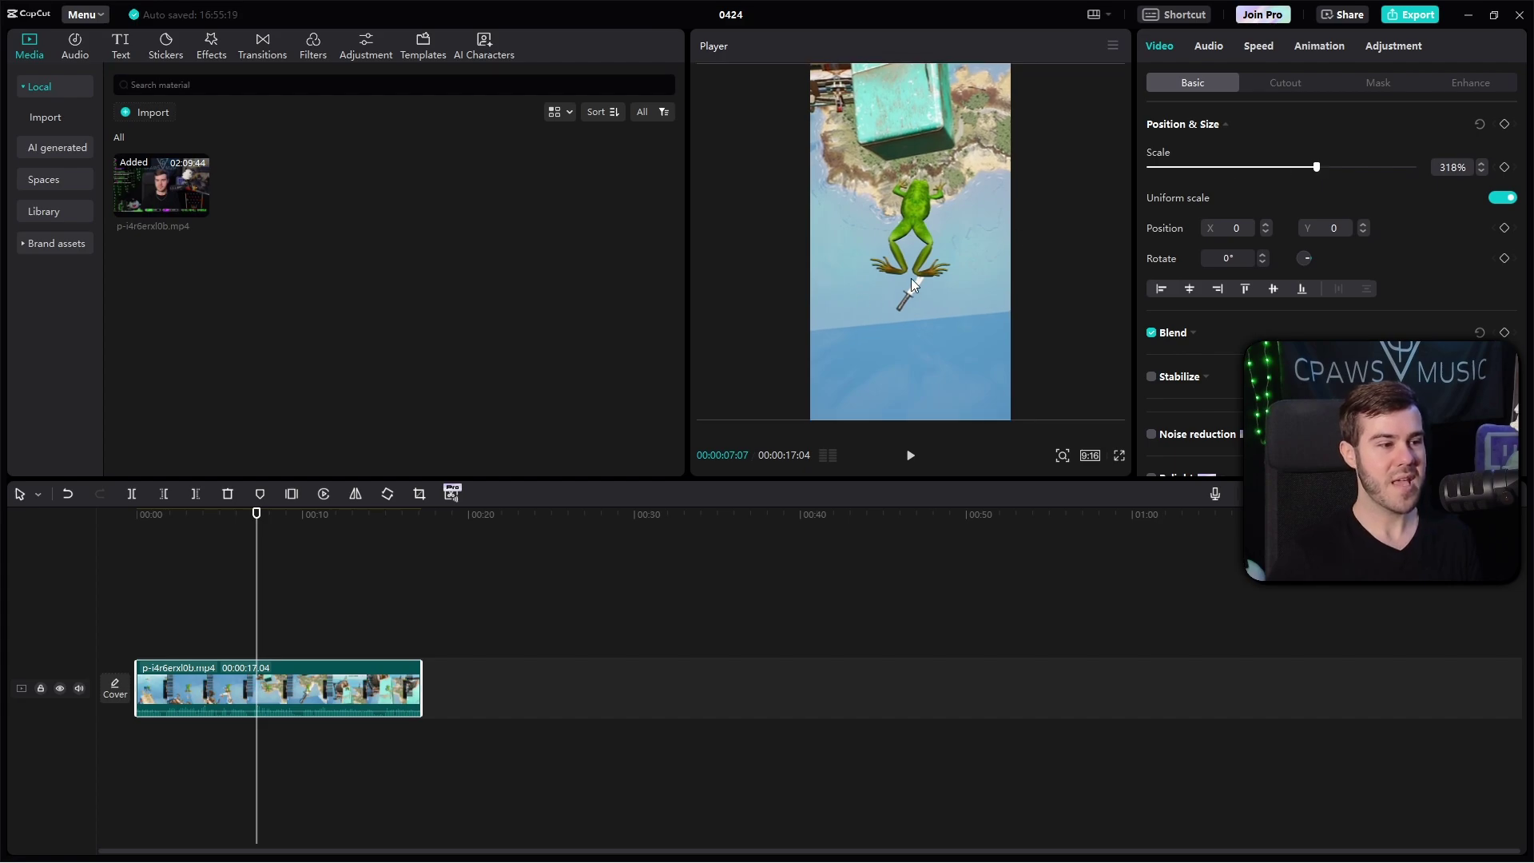
drag(911, 278, 903, 268)
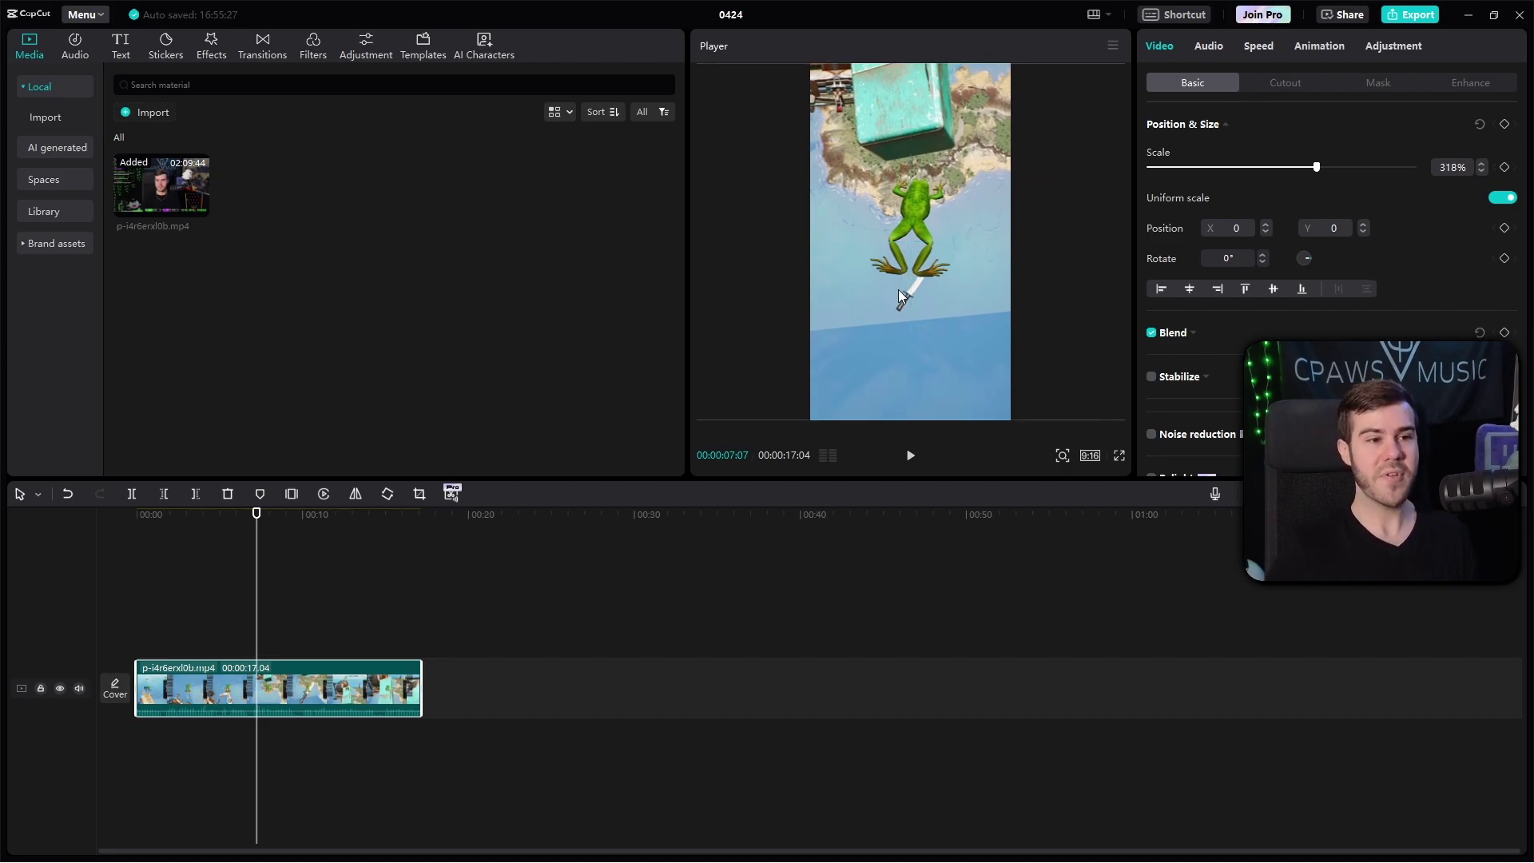
click(221, 591)
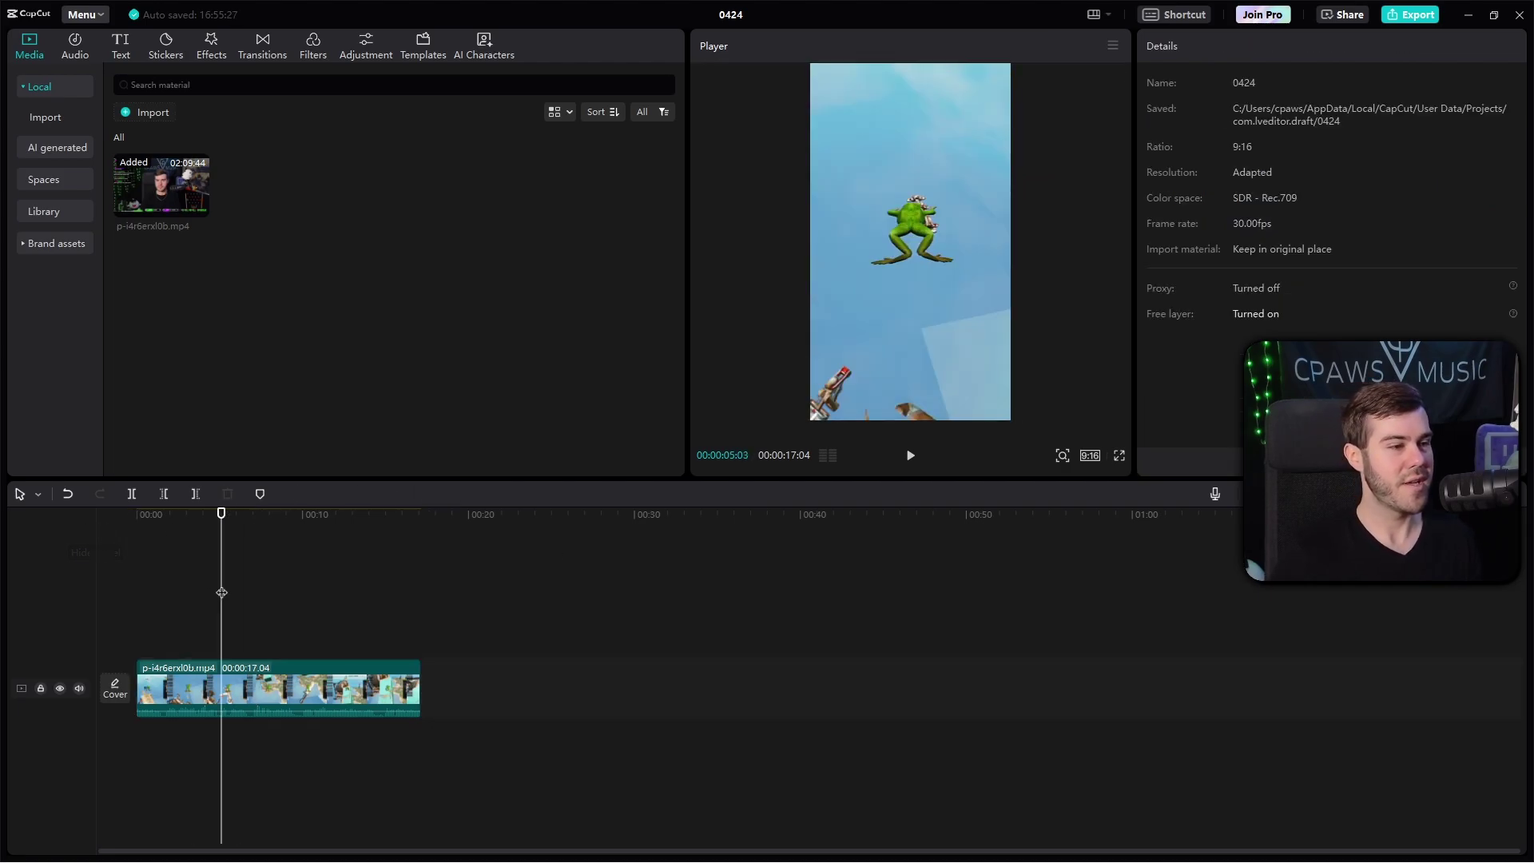
key(space)
key(space)
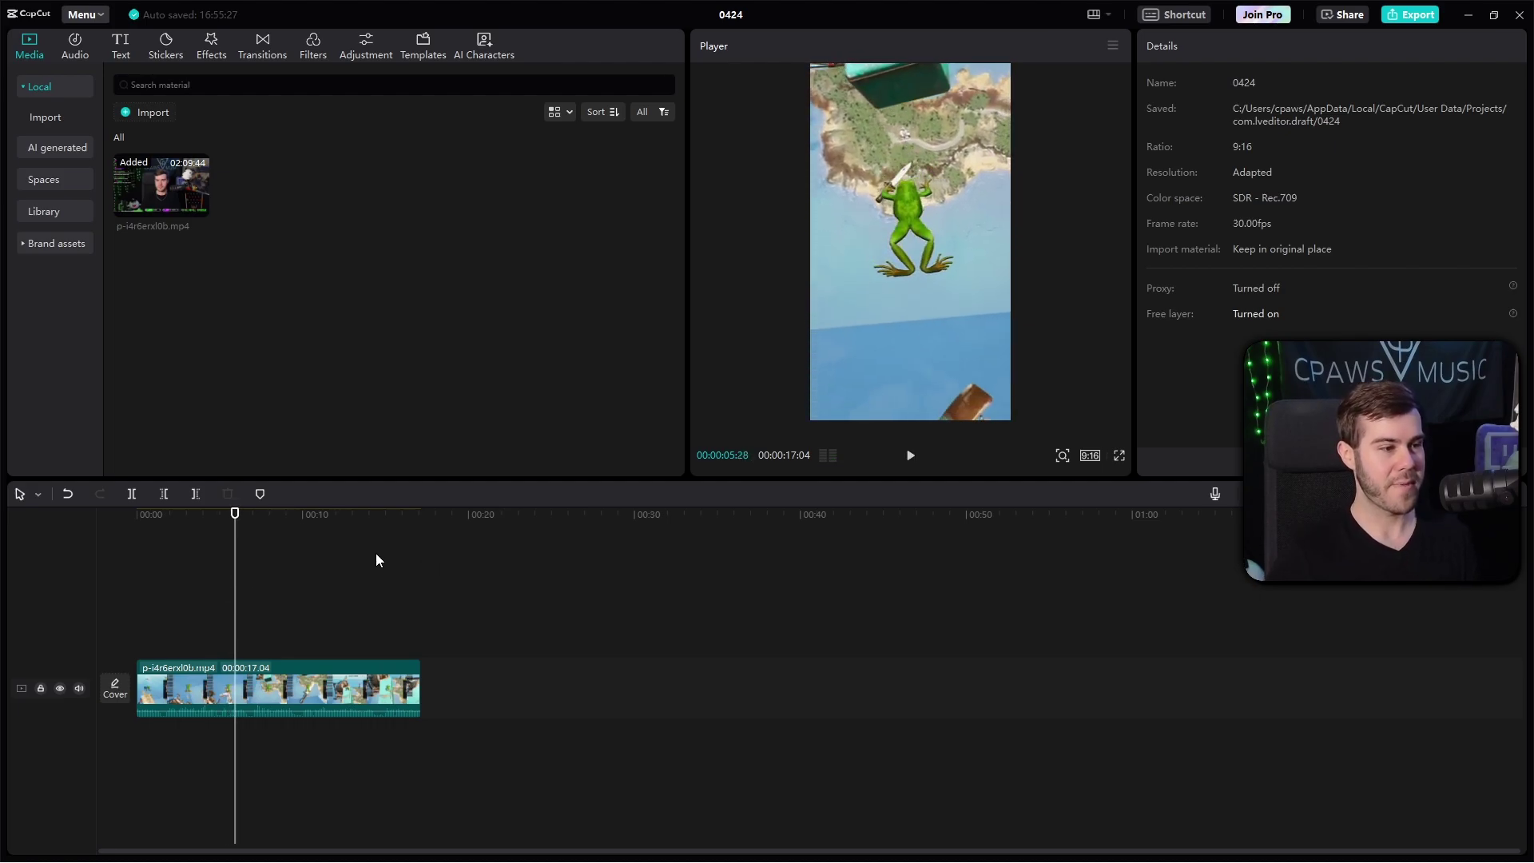
click(281, 684)
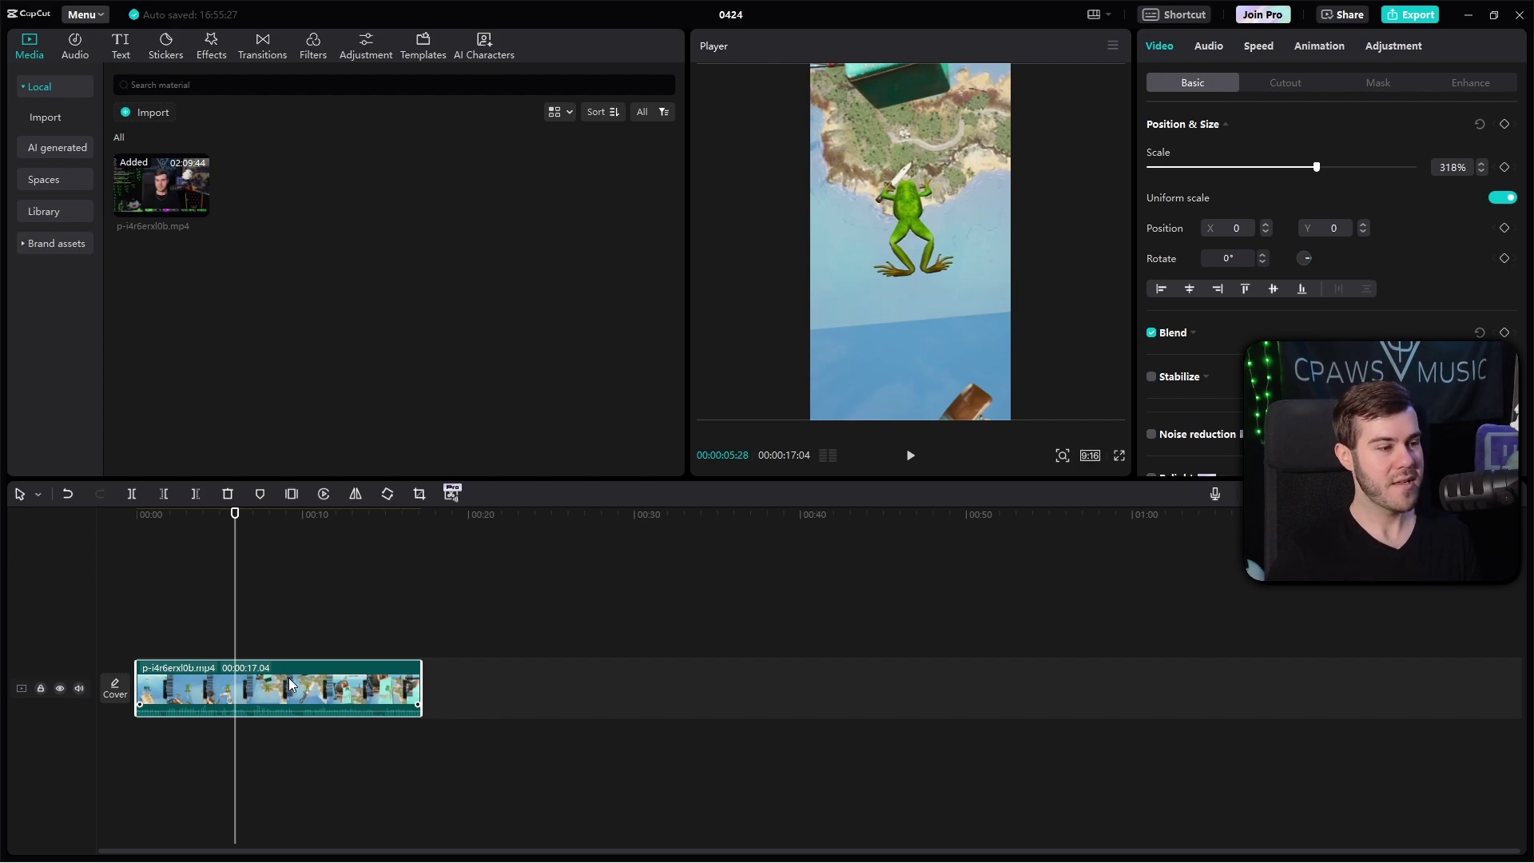
Step: Duplicate the clip onto an upper track at 00:00 and shift it to X -2465 to show the facecam
right_click(290, 683)
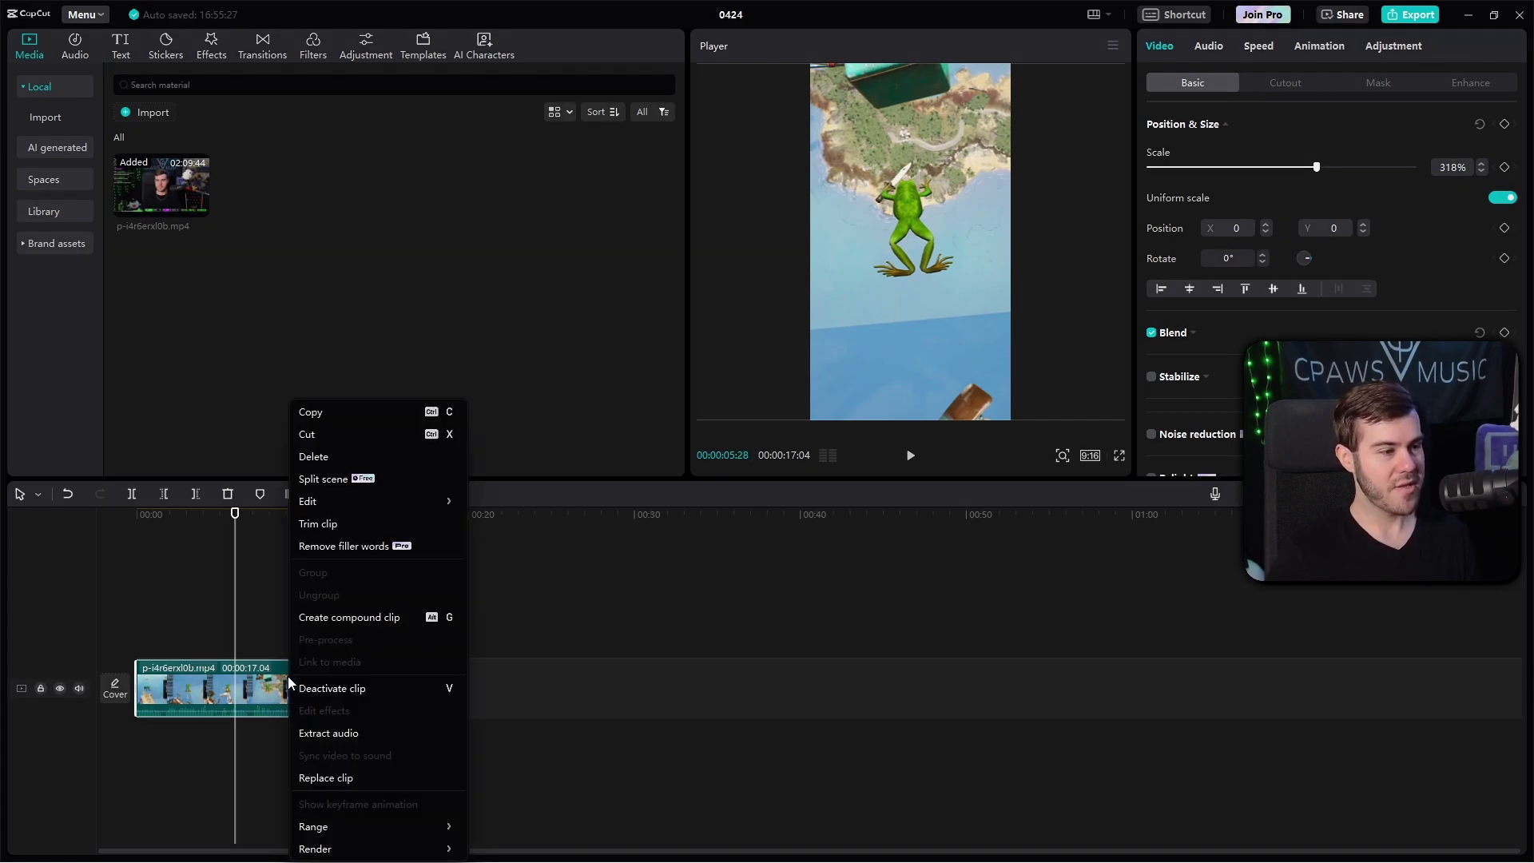
click(362, 414)
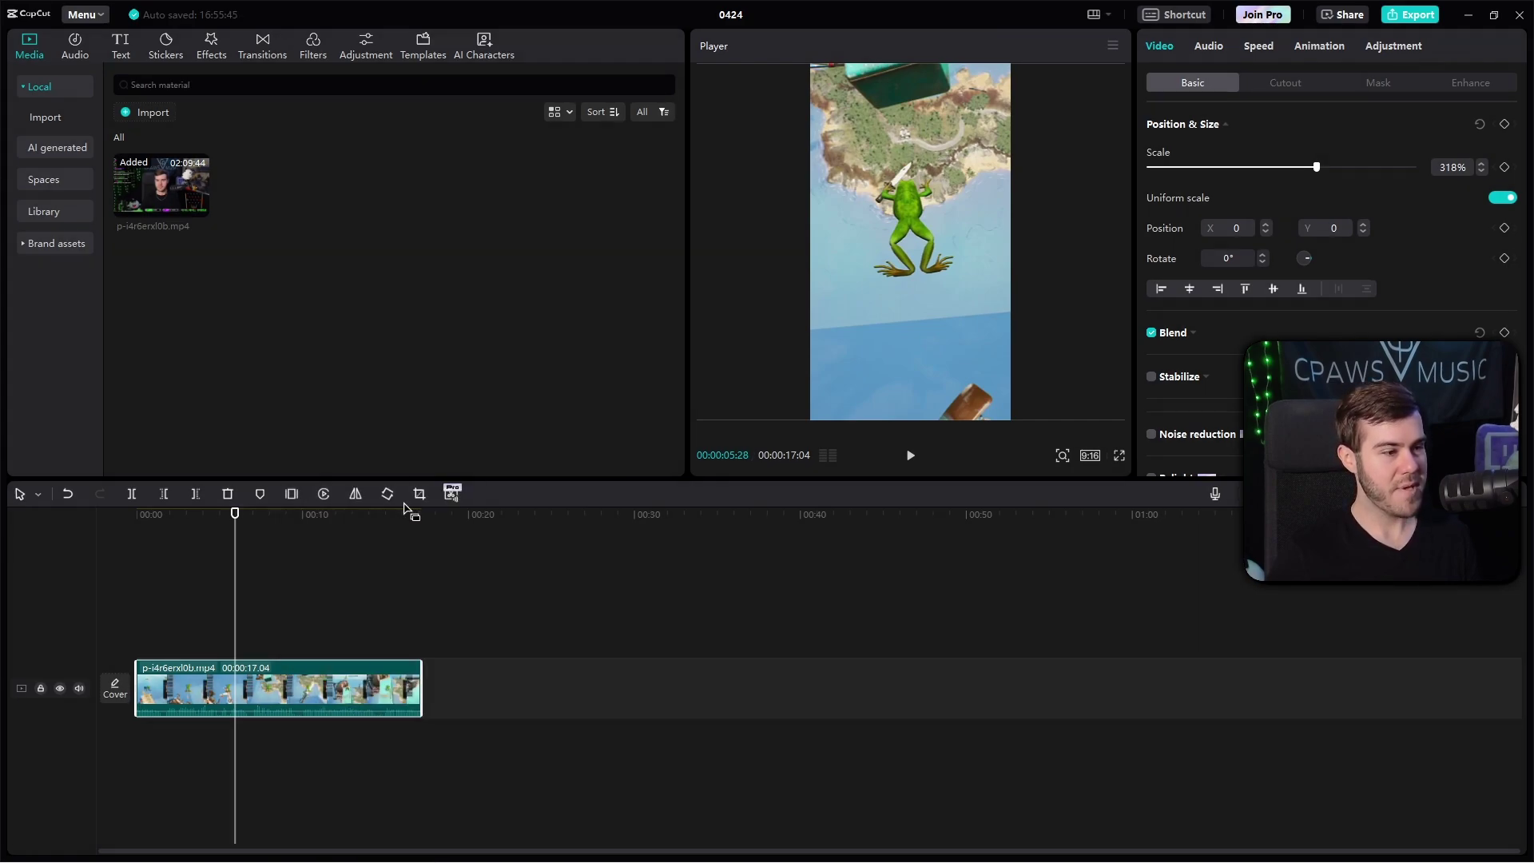
right_click(487, 685)
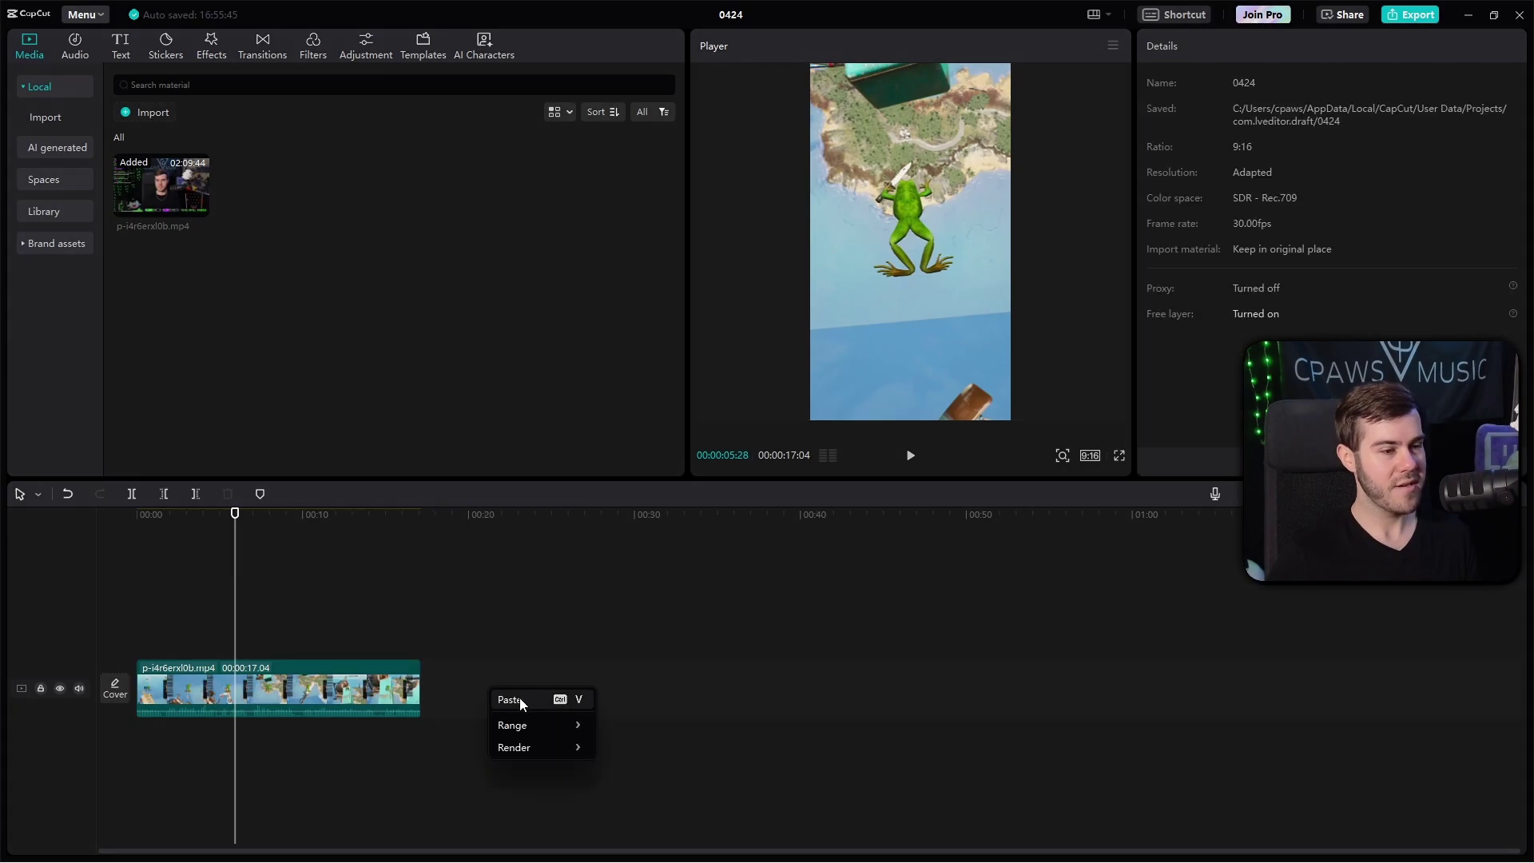
click(519, 697)
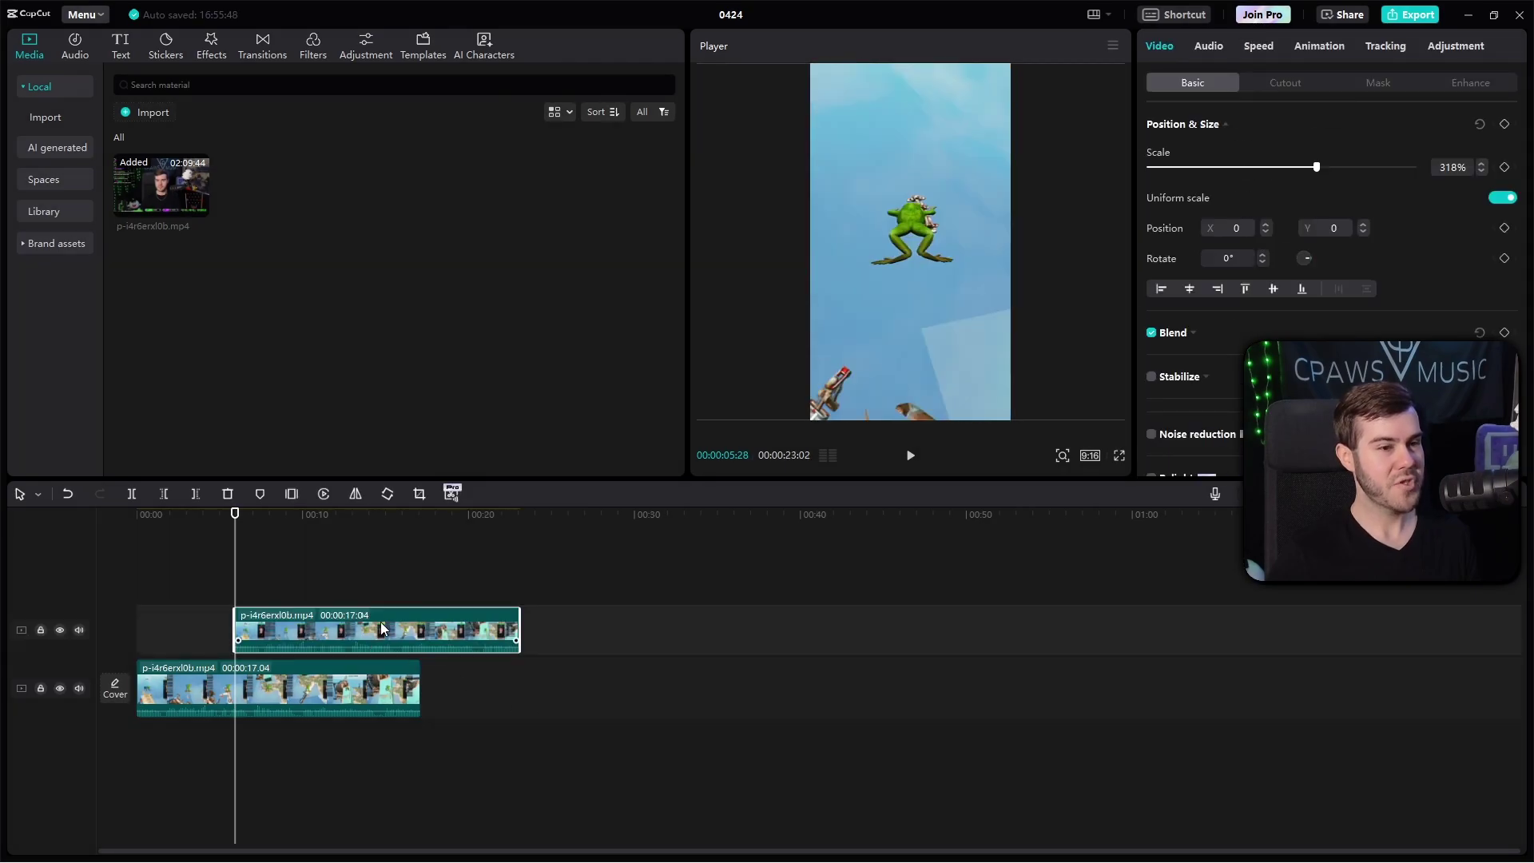
drag(407, 634, 266, 631)
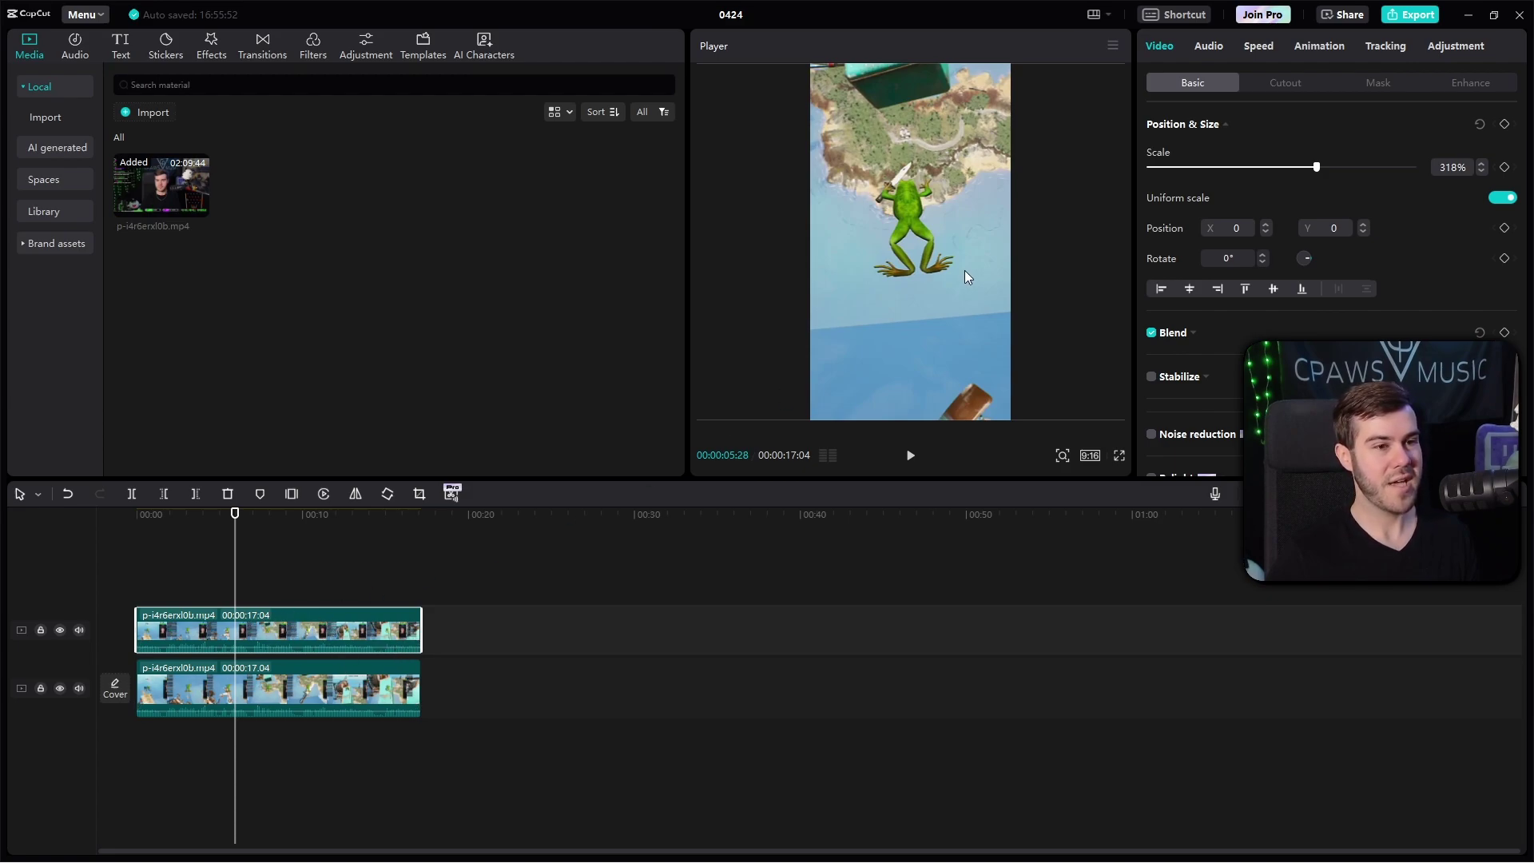
drag(961, 228, 730, 233)
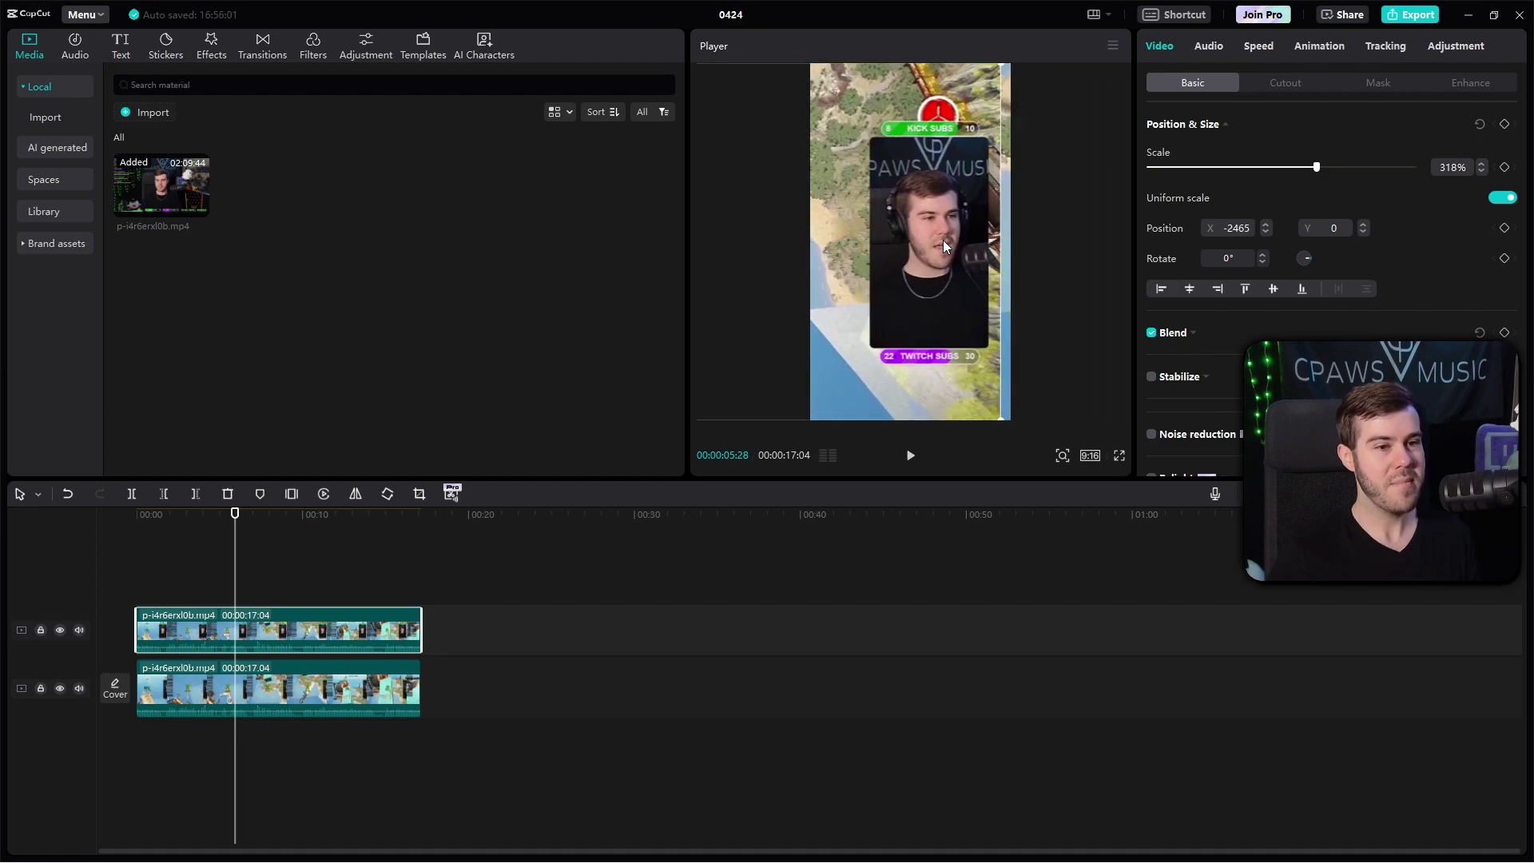
Step: Crop the top clip tightly around the facecam, cutting off the KICK and TWITCH sub counters
right_click(280, 628)
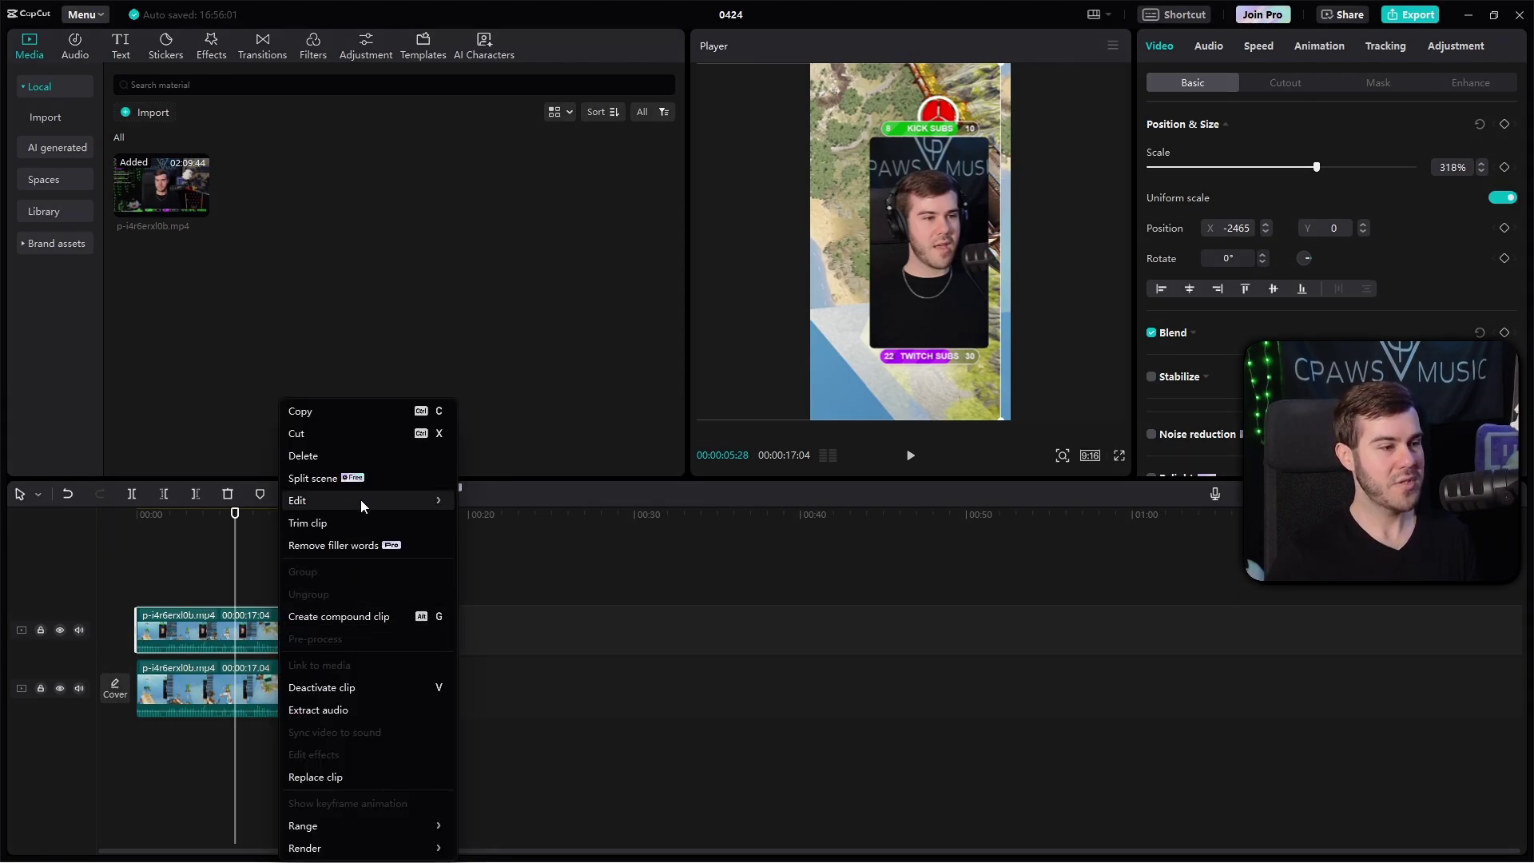
mouse_move(345, 499)
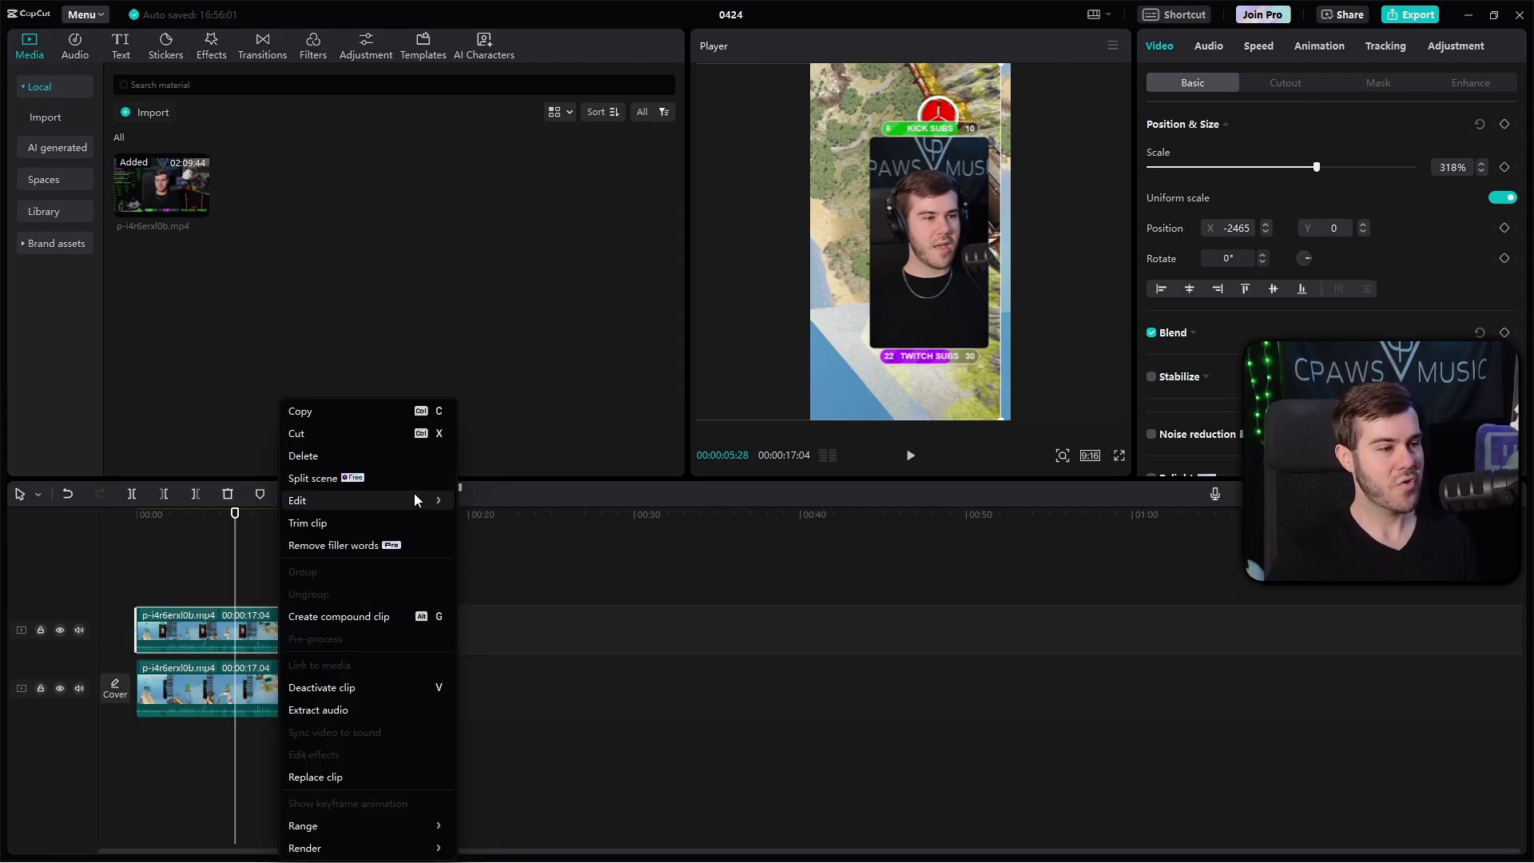
click(492, 590)
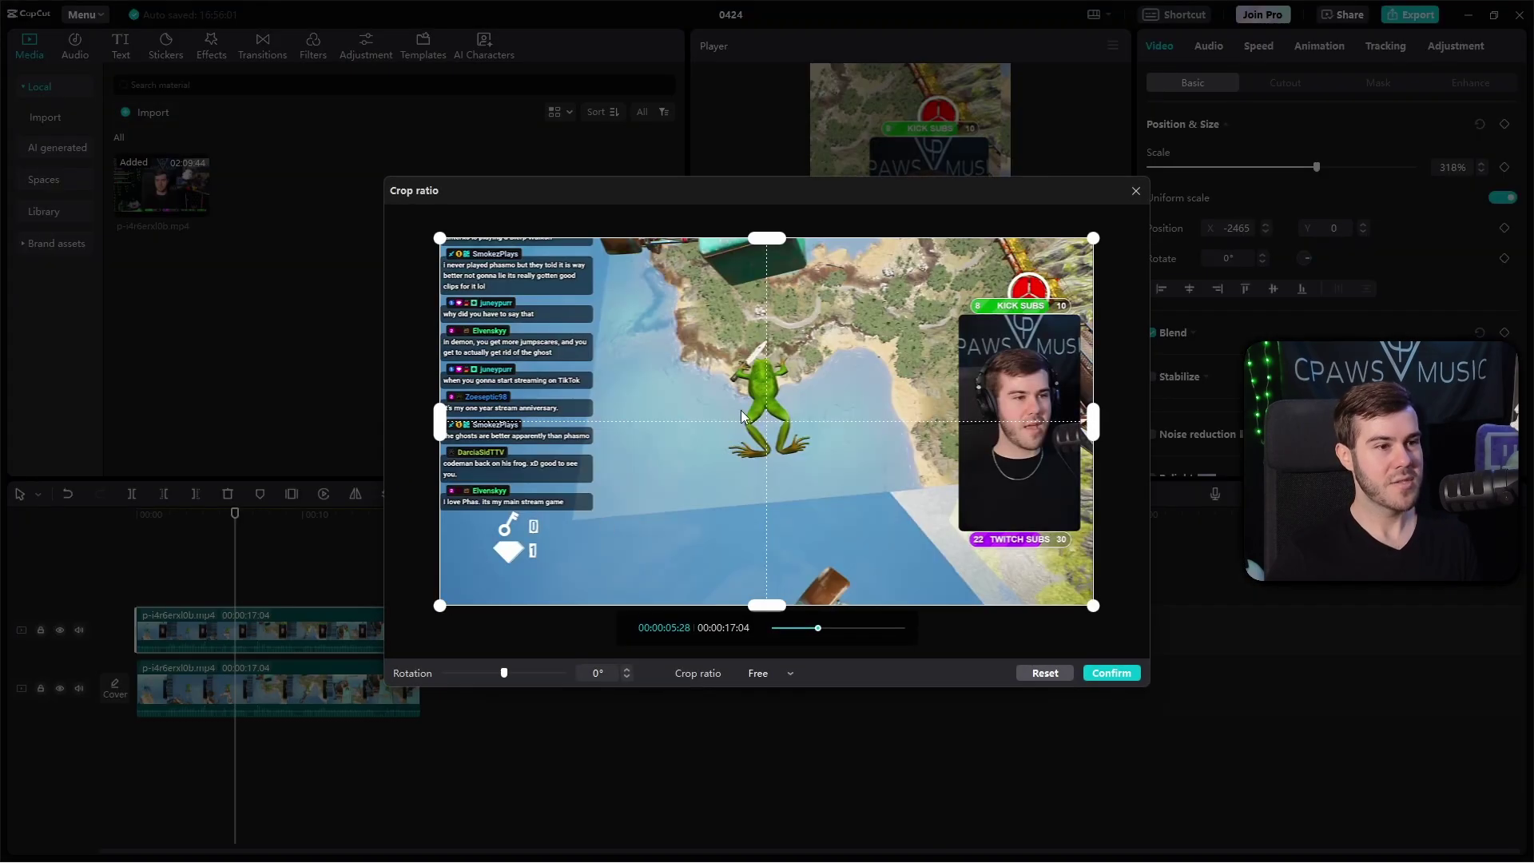
drag(445, 425, 969, 430)
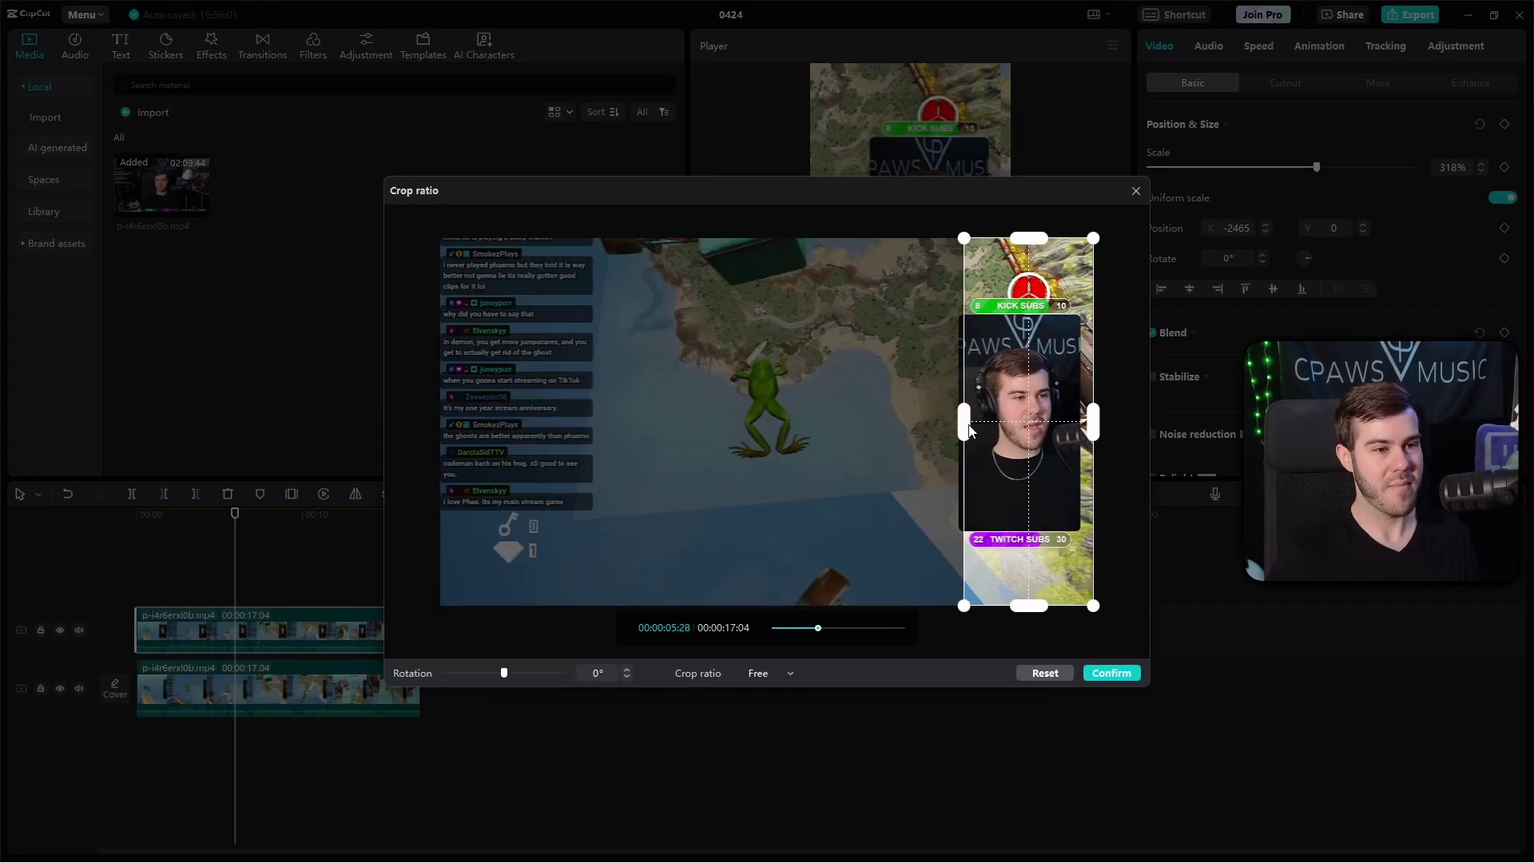
drag(1082, 424, 1072, 422)
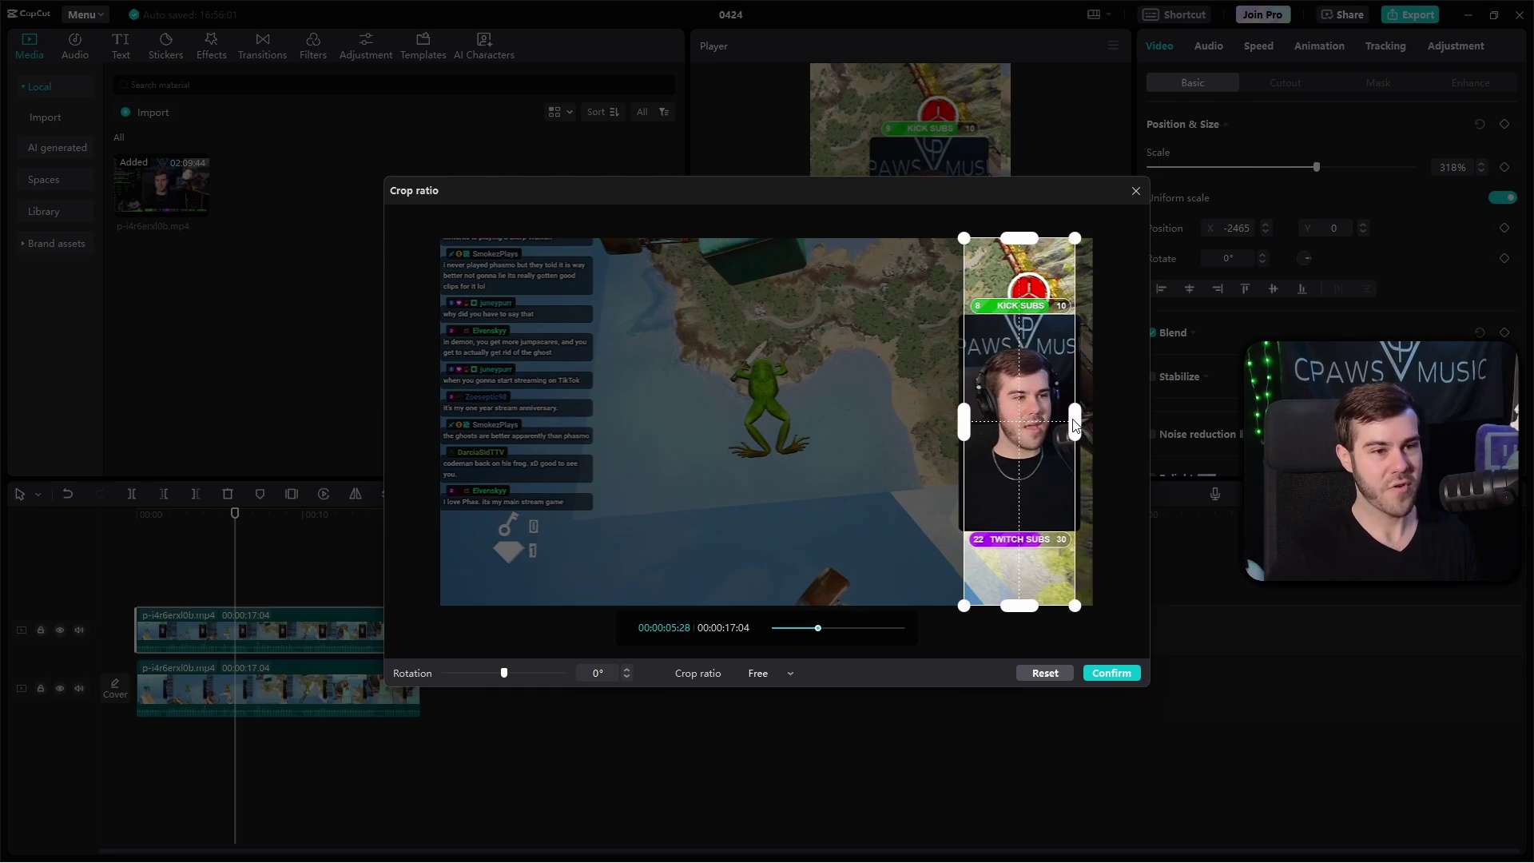
drag(1021, 237, 1019, 338)
drag(1024, 612, 1025, 490)
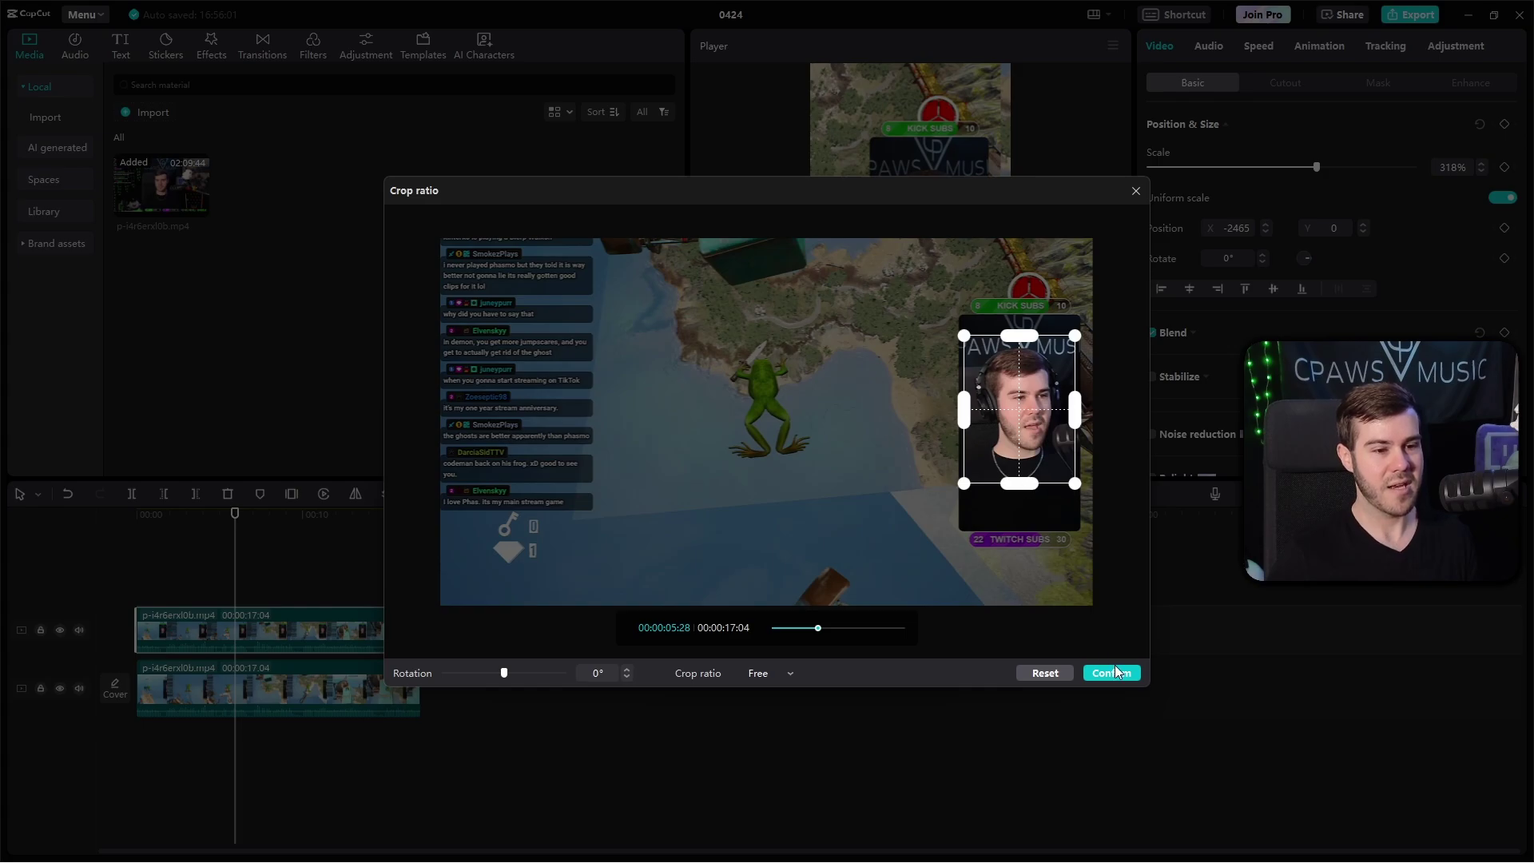
click(1114, 673)
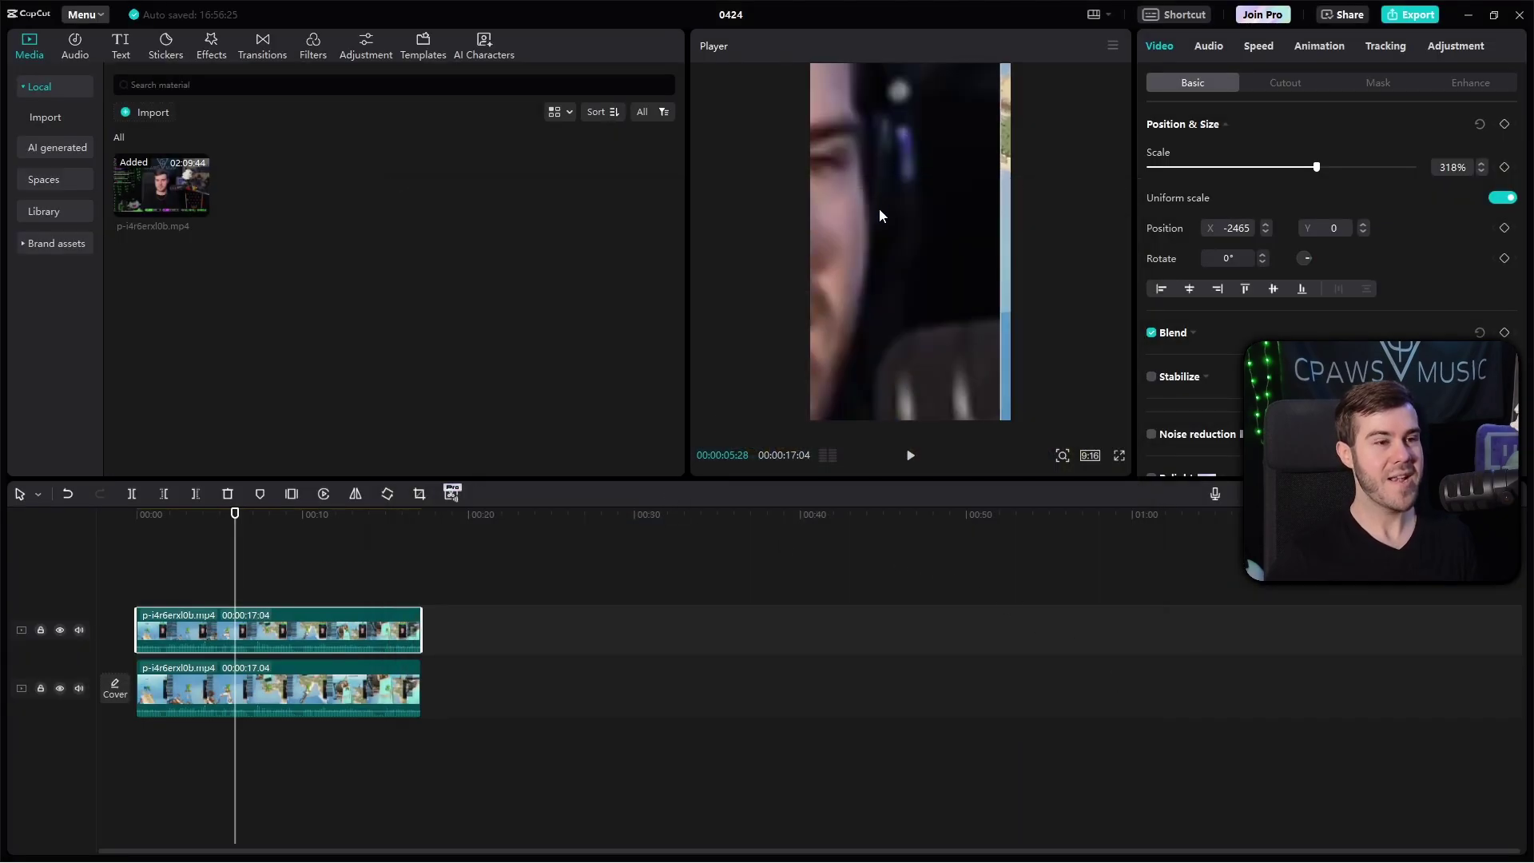
Step: Shrink the facecam to 52% at the top centre and recentre the gameplay background below it
drag(879, 208, 1005, 357)
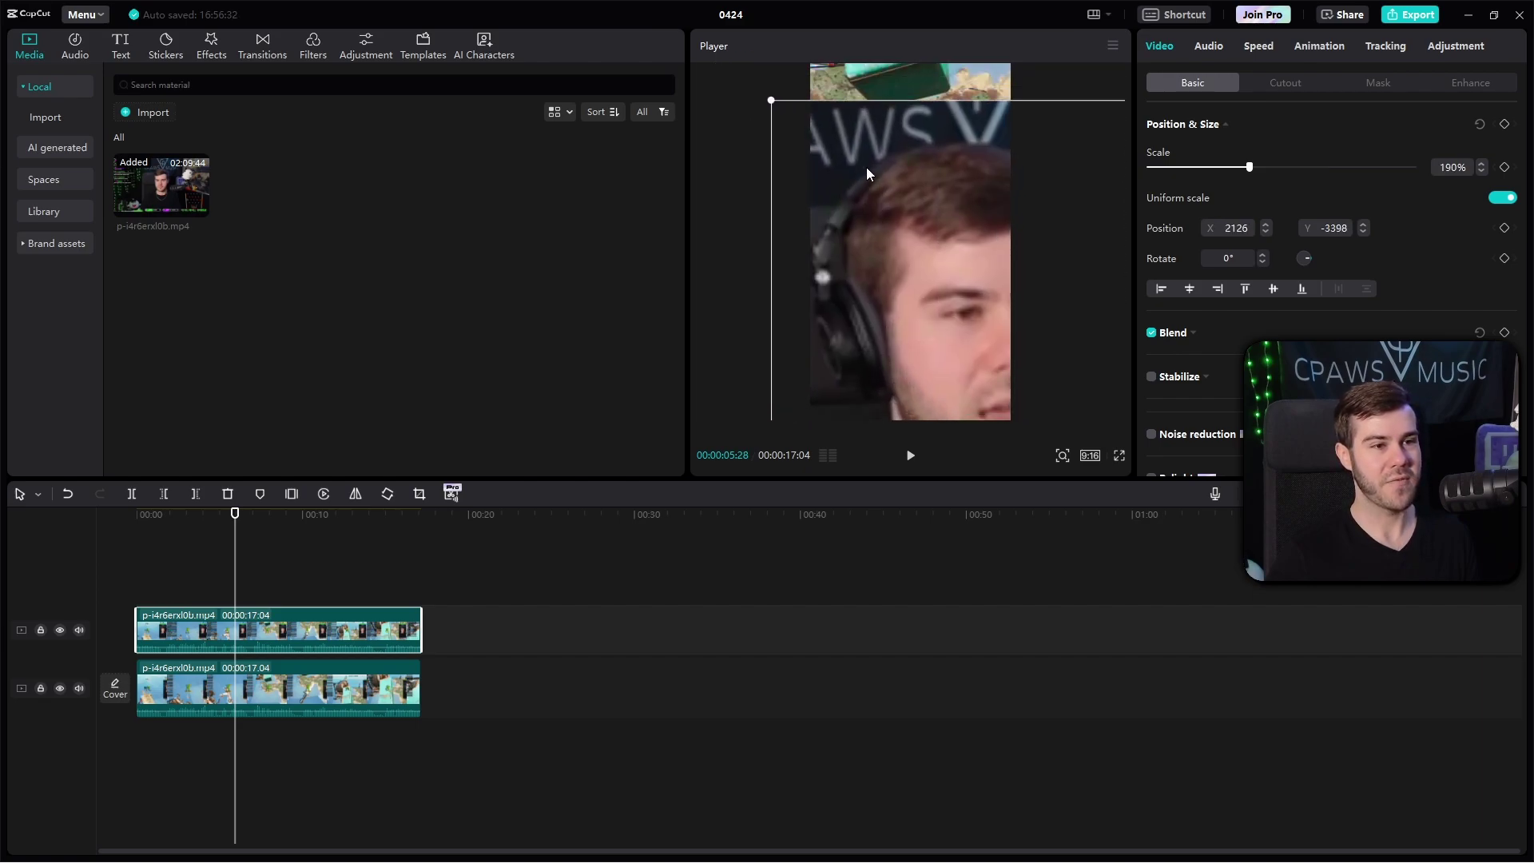
drag(951, 300, 915, 134)
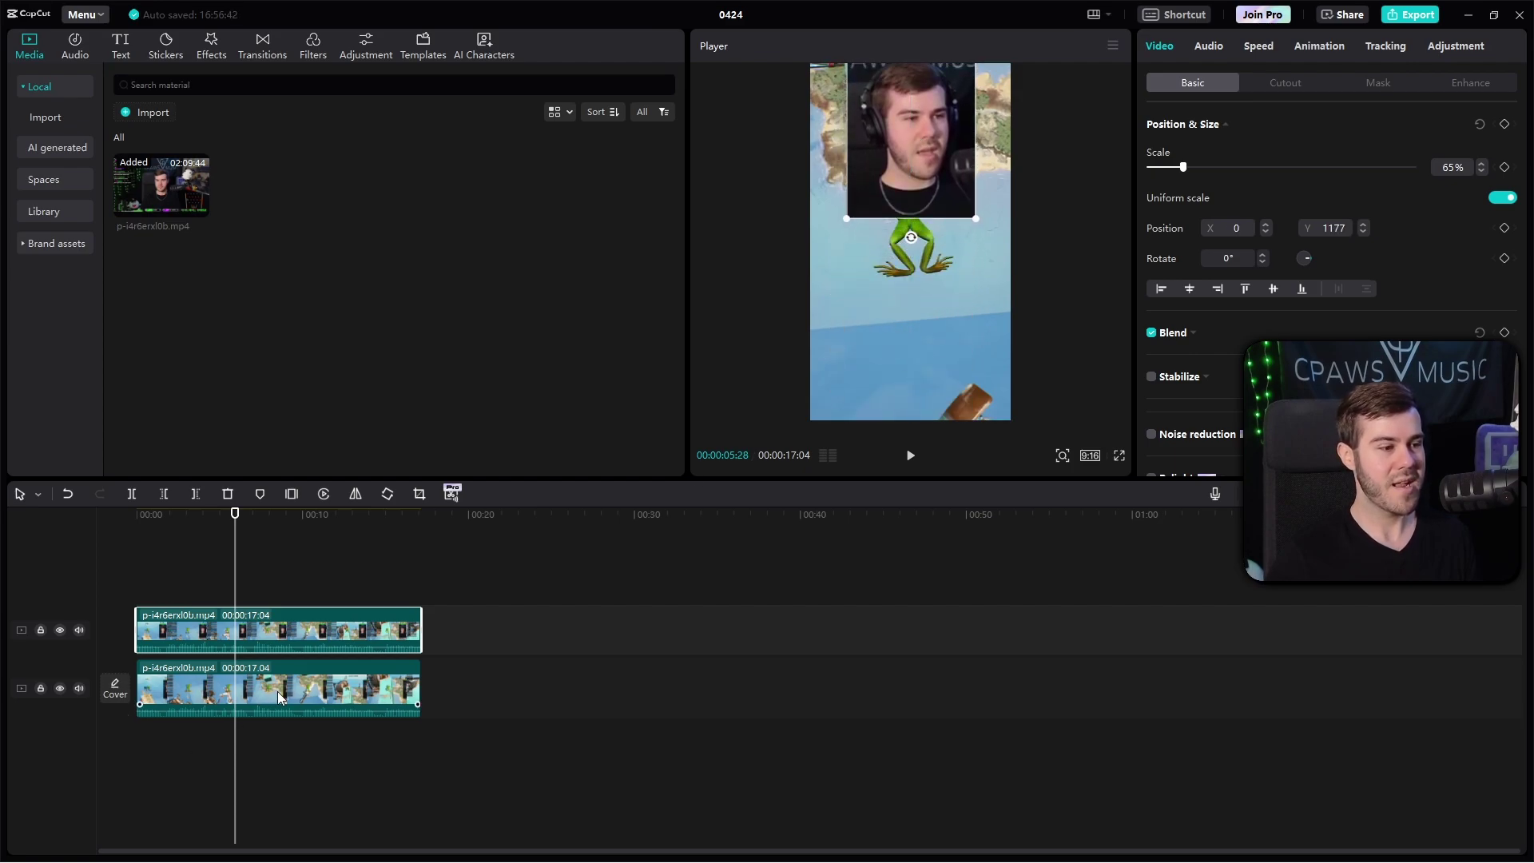
click(306, 692)
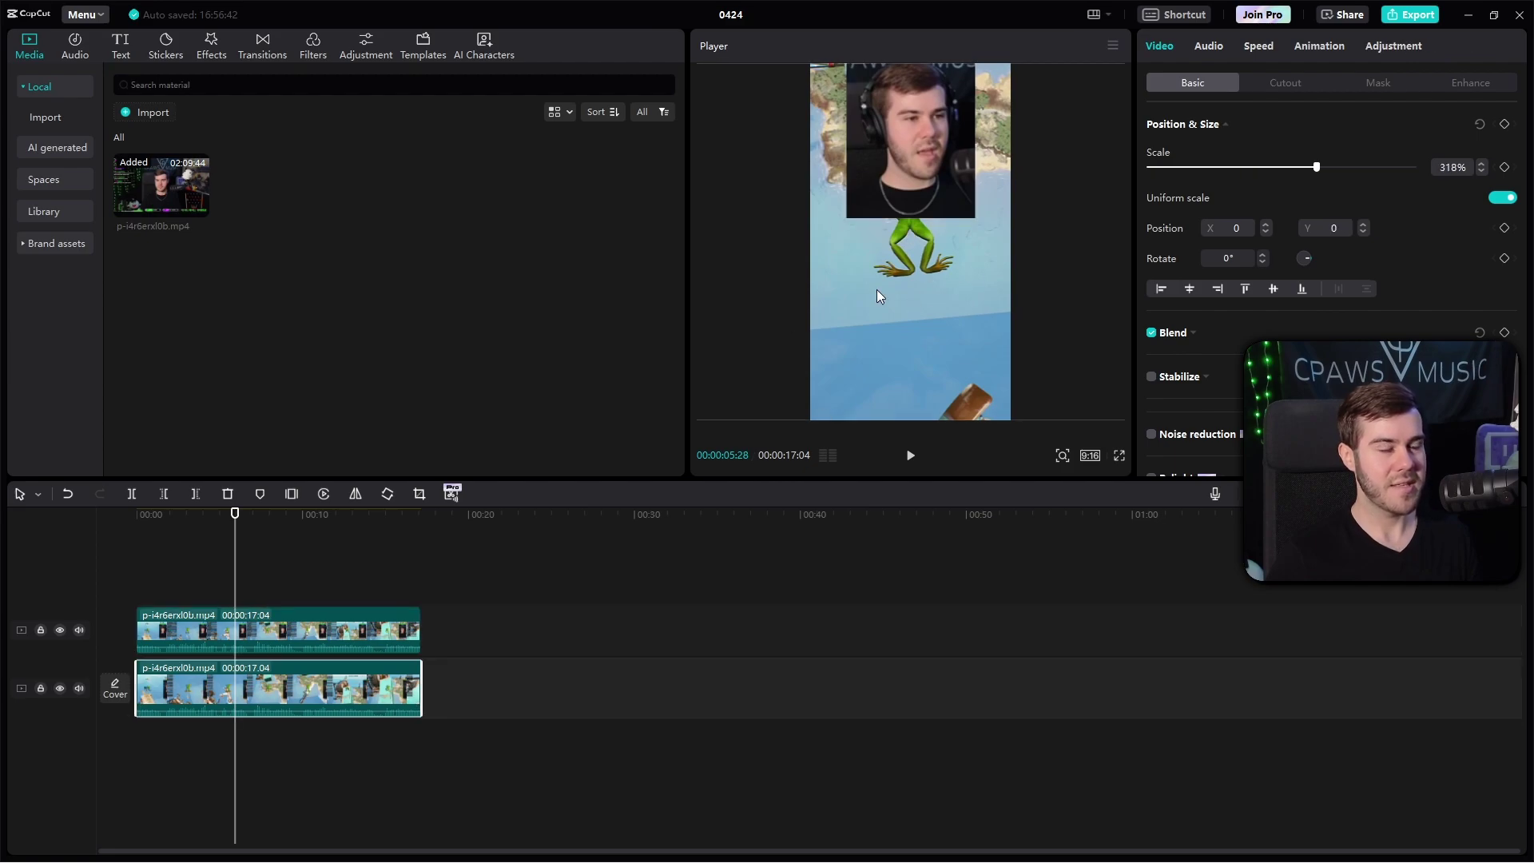
drag(918, 286, 932, 342)
drag(836, 232, 1259, 107)
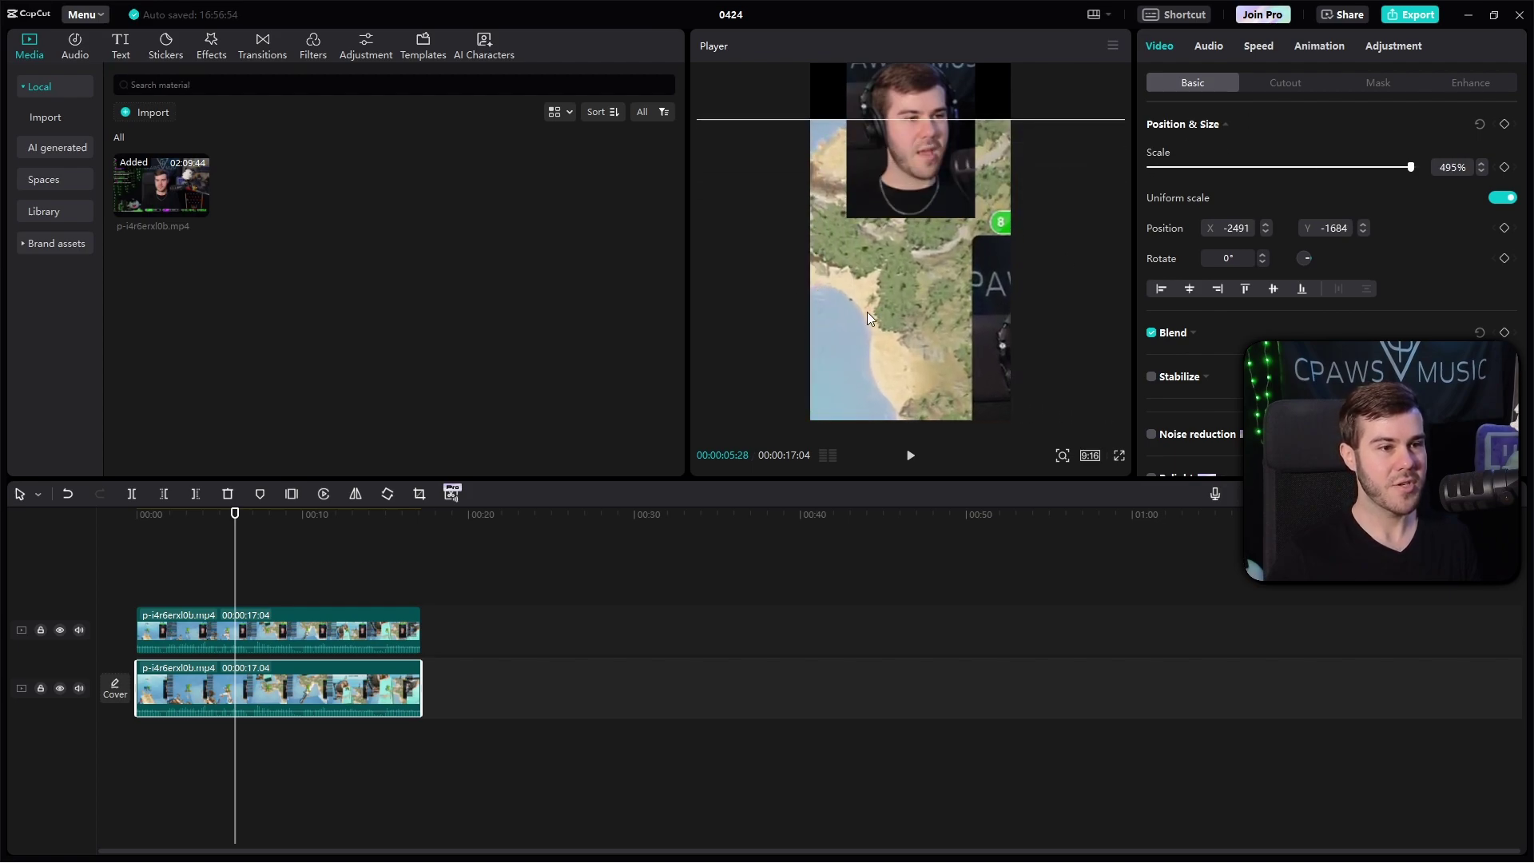
drag(1103, 255, 1099, 260)
click(330, 619)
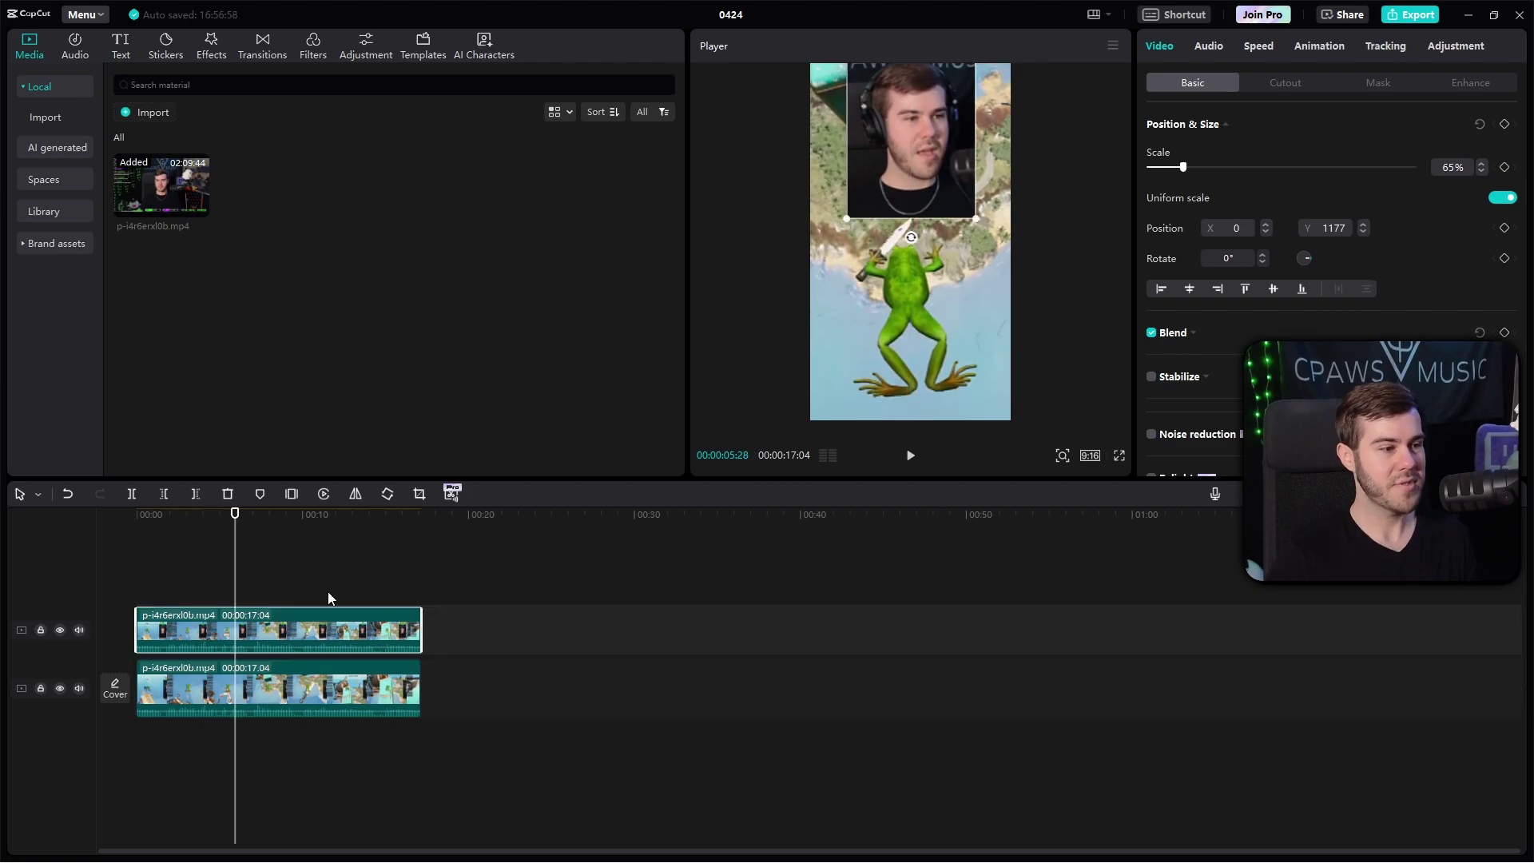
drag(834, 209, 914, 139)
click(207, 543)
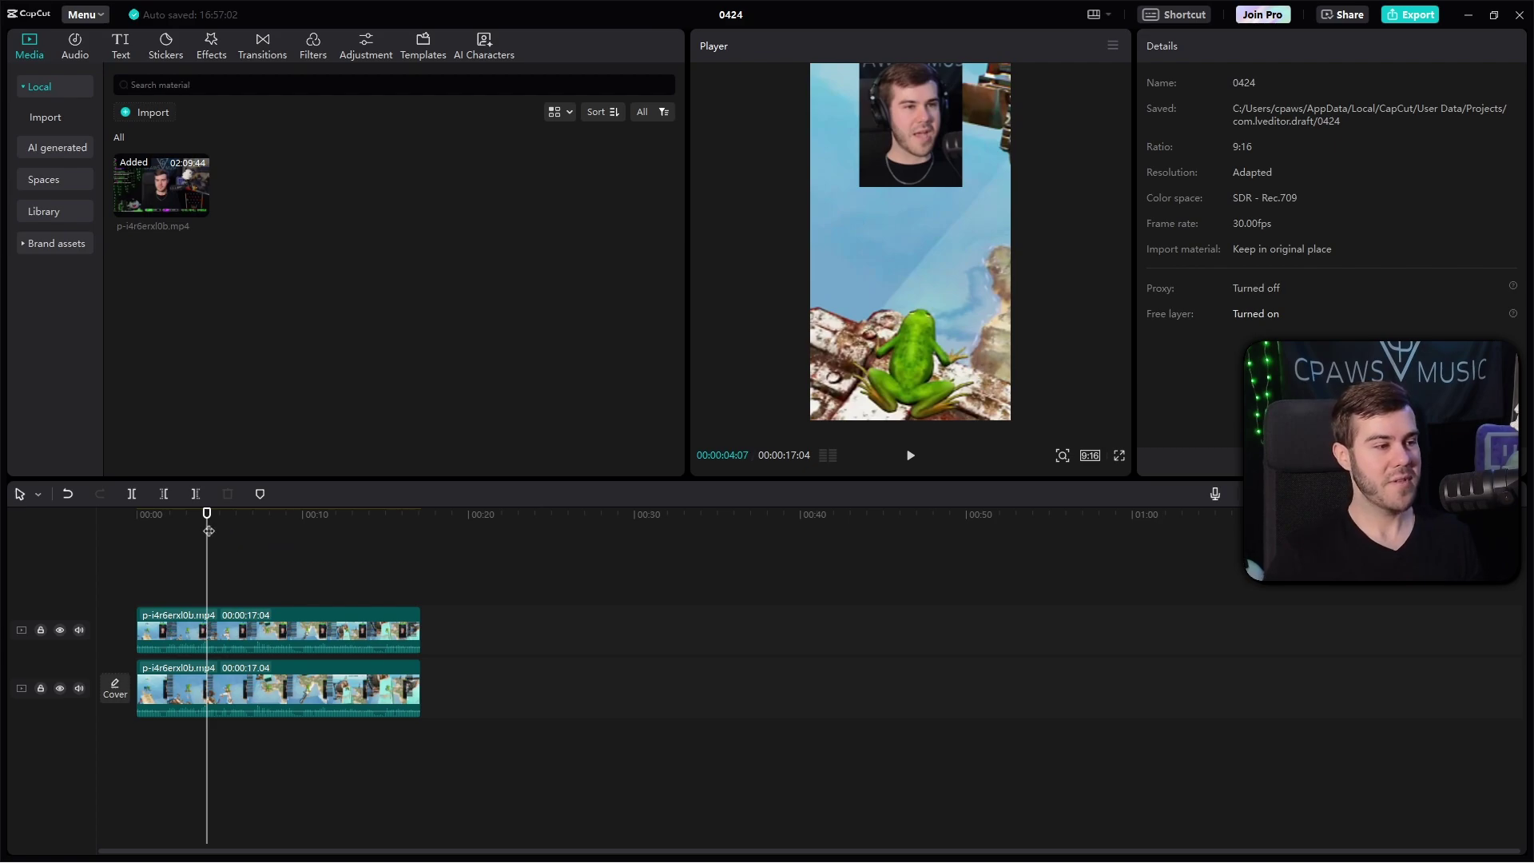
drag(208, 530, 122, 520)
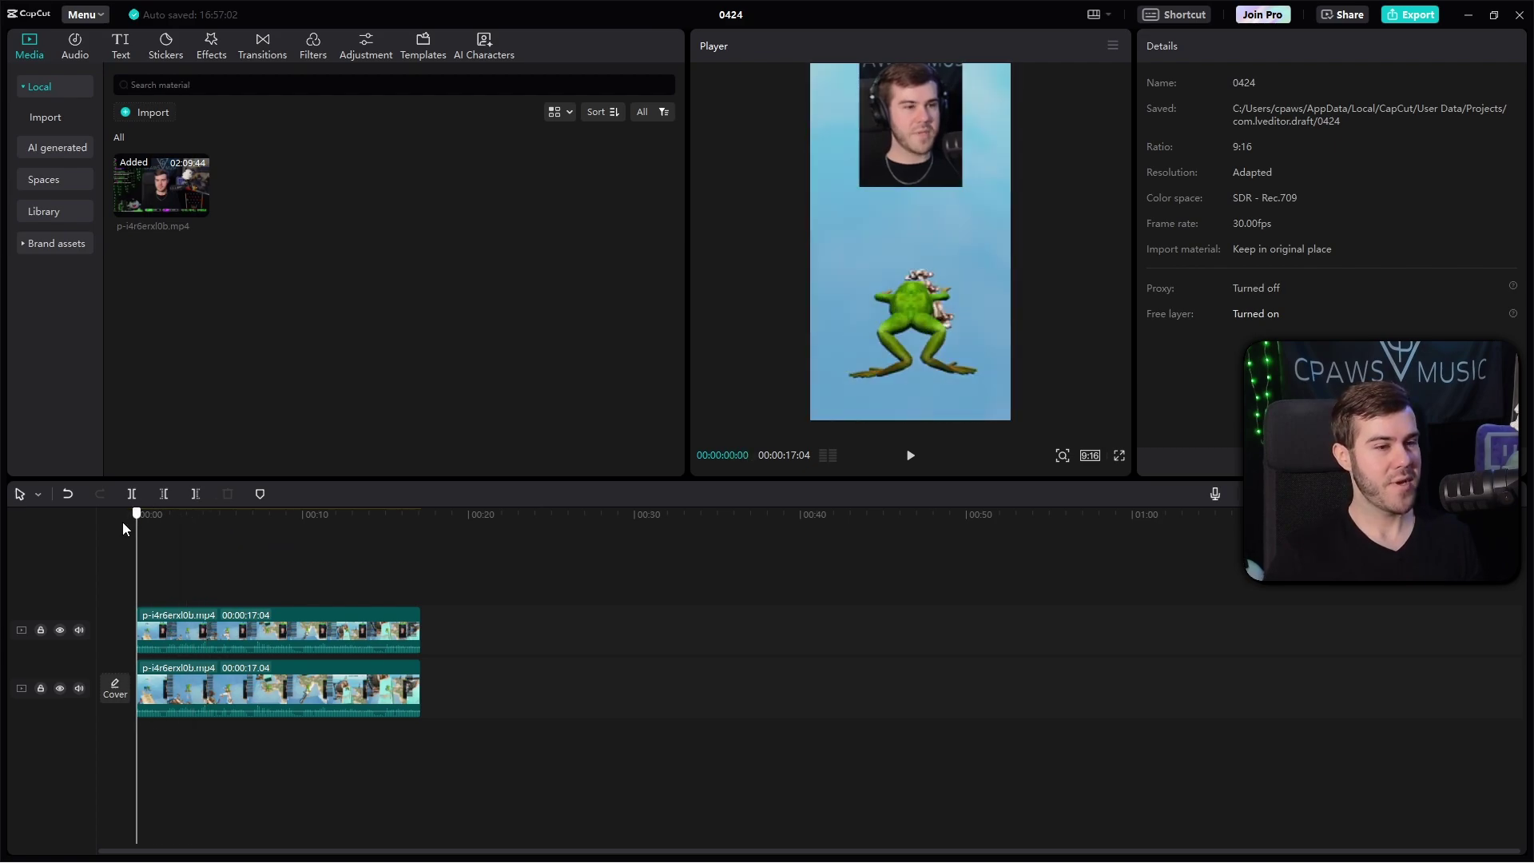
click(911, 458)
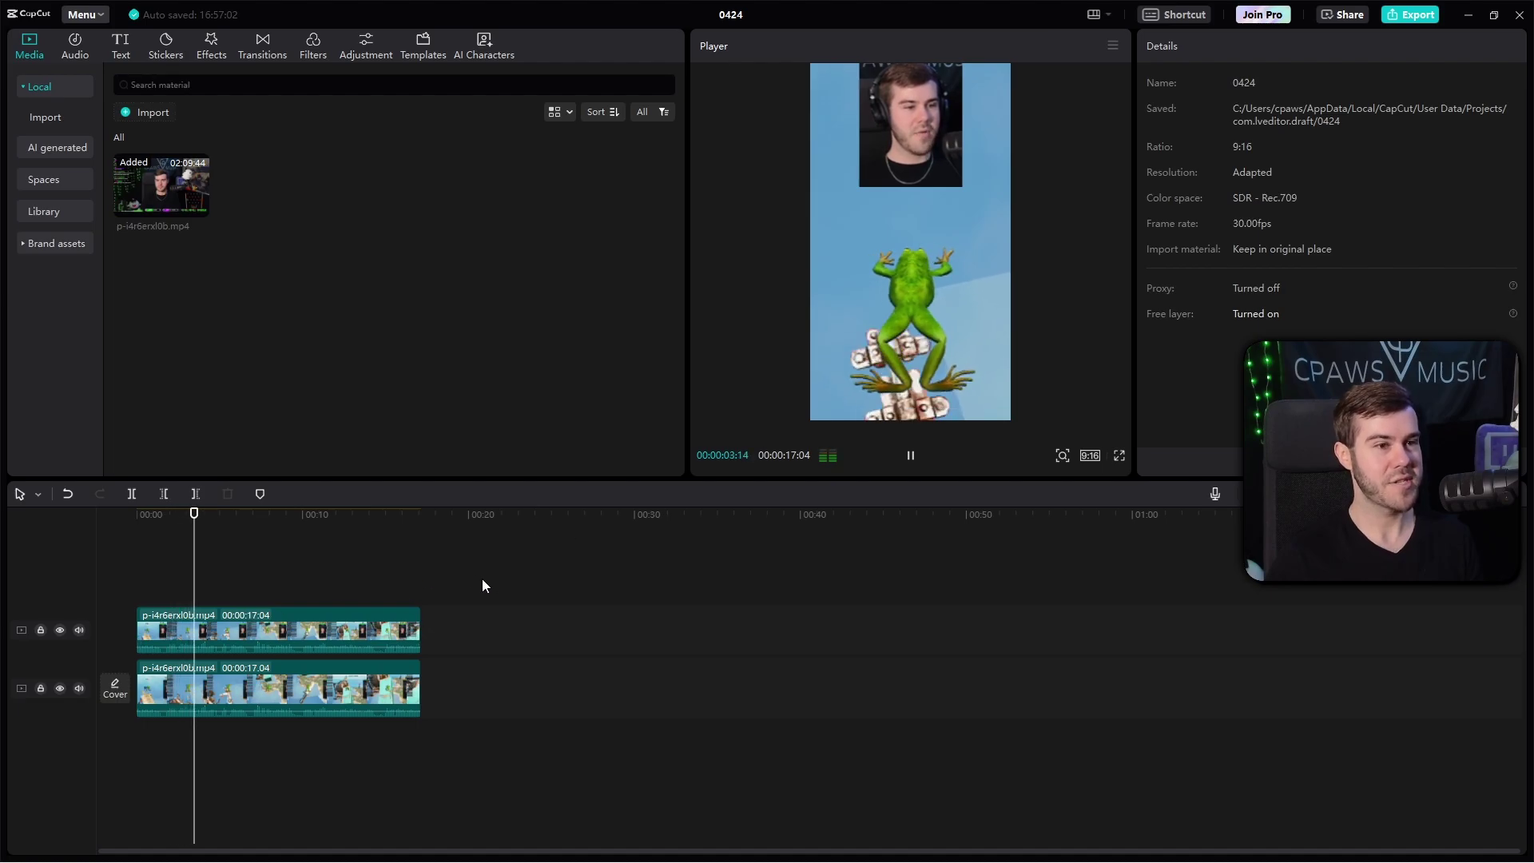
click(273, 621)
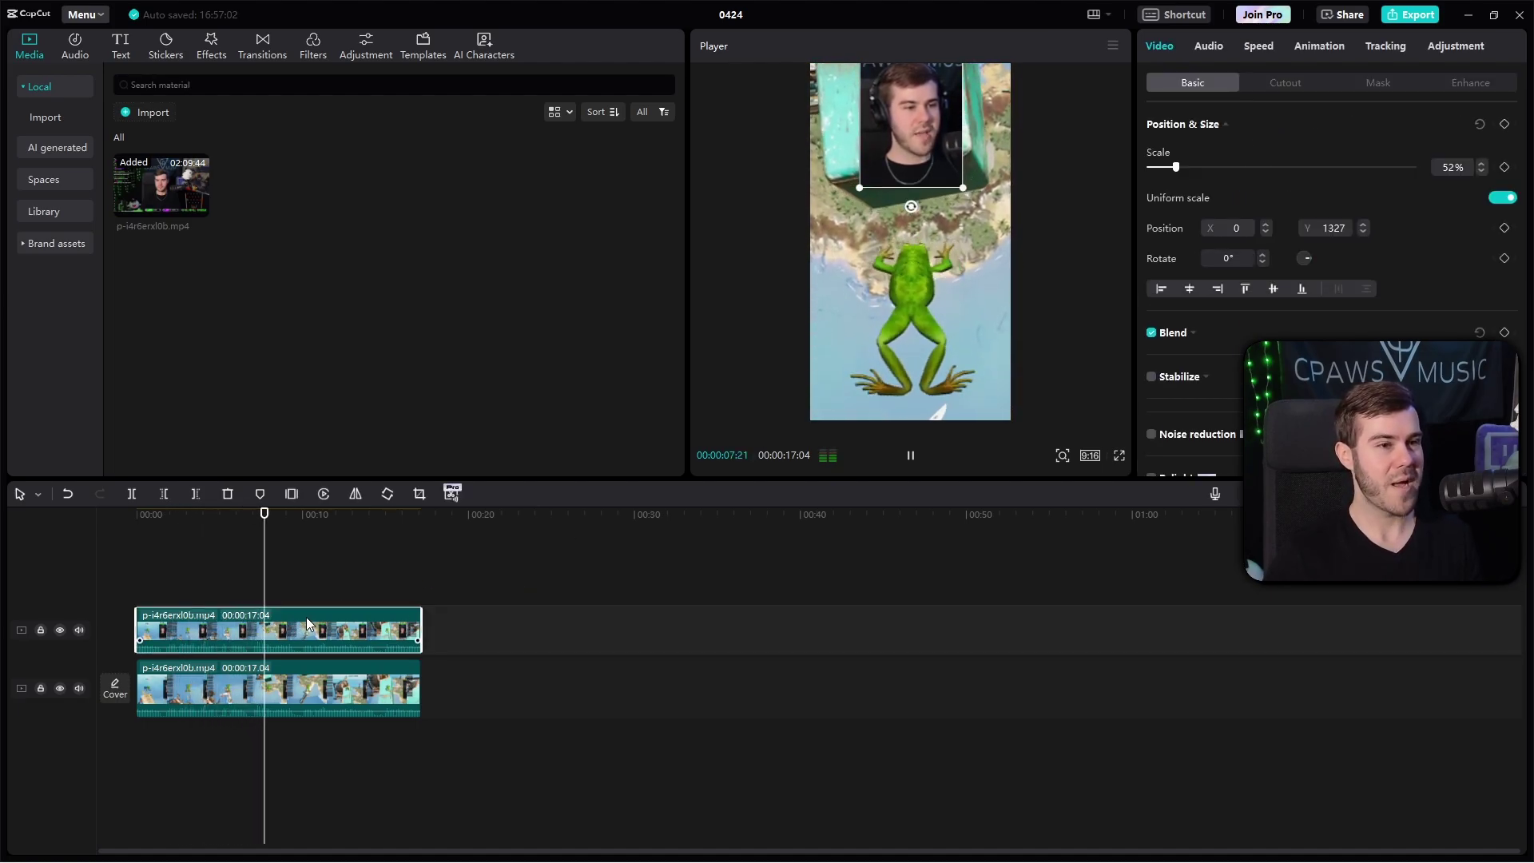
click(363, 681)
key(space)
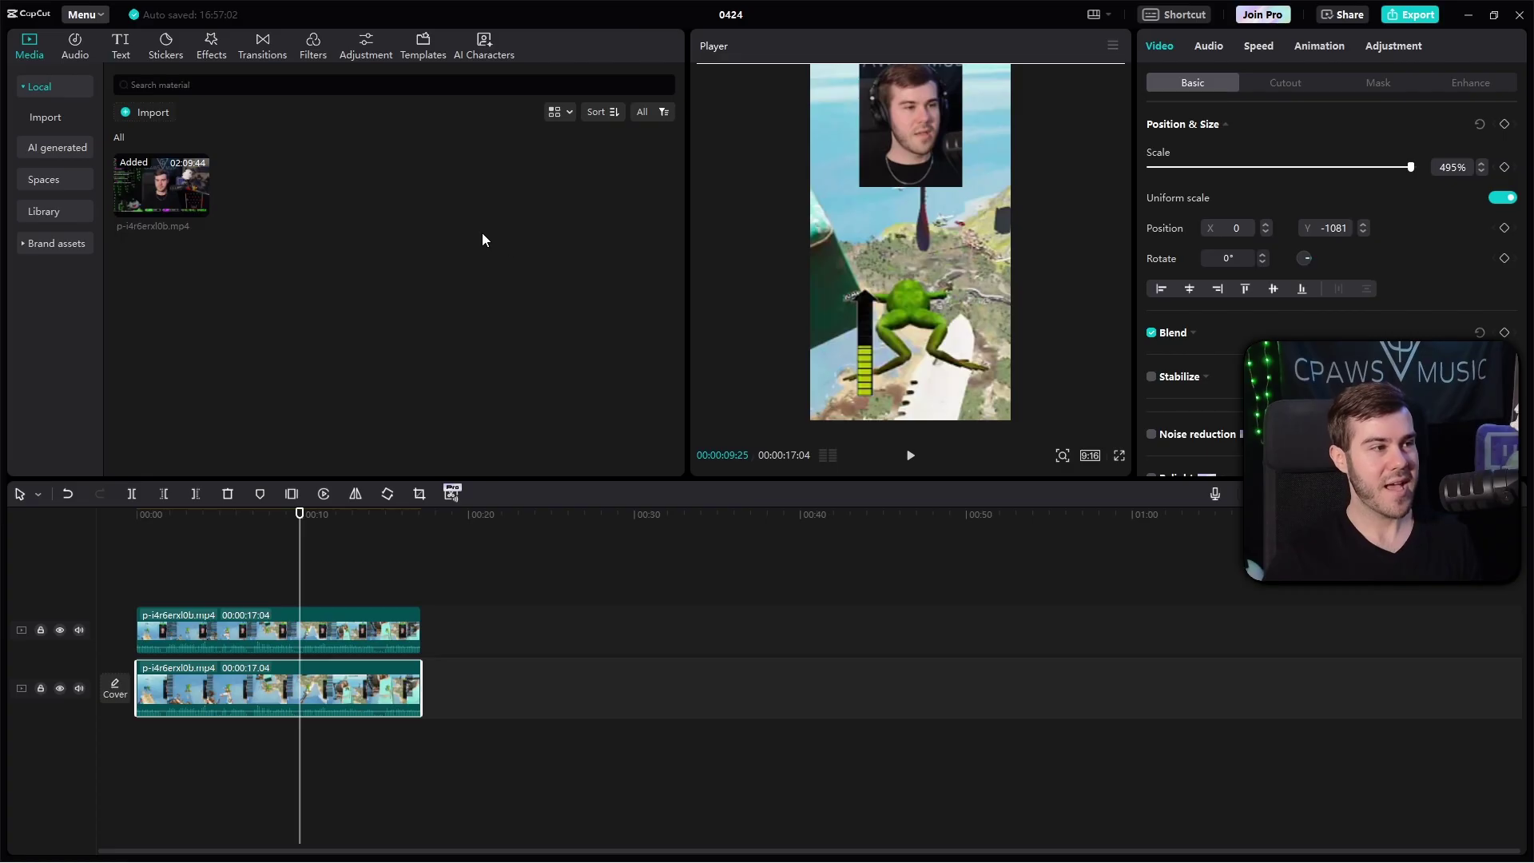
Step: Auto-generate captions from the video's speech
click(122, 48)
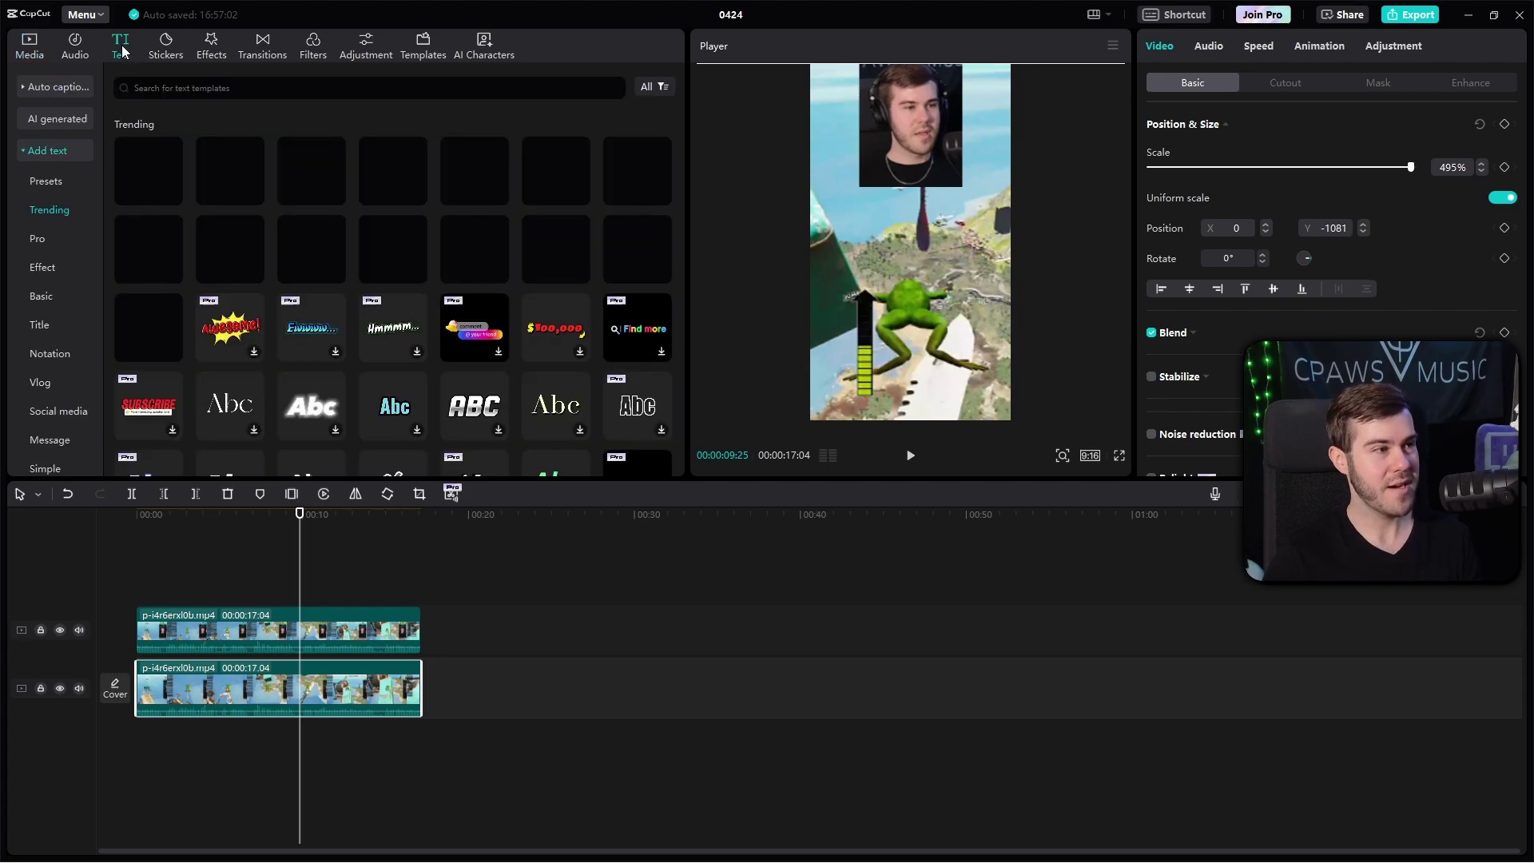
click(53, 88)
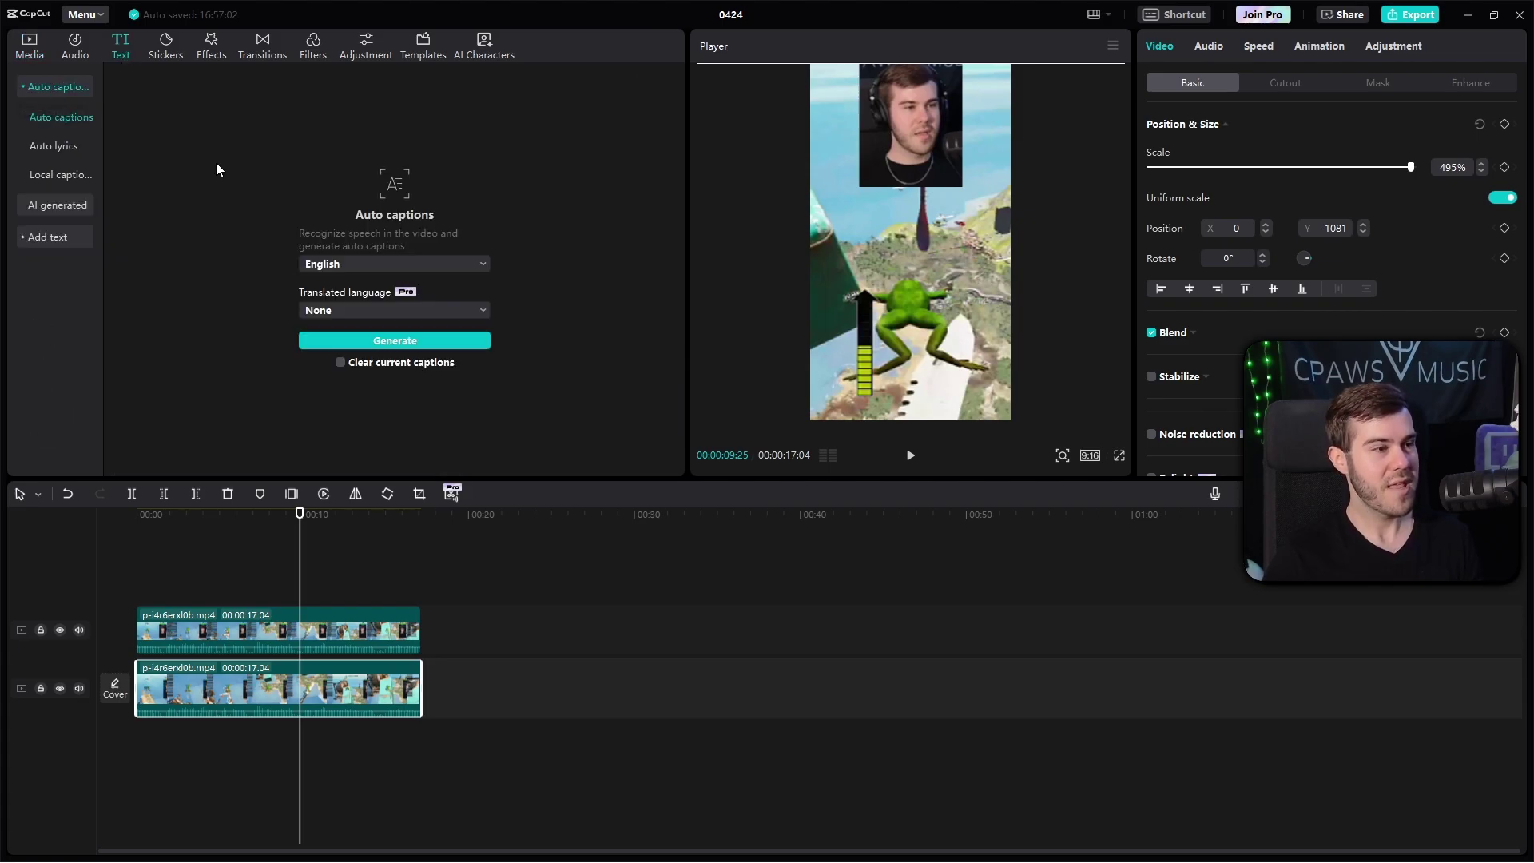
click(379, 344)
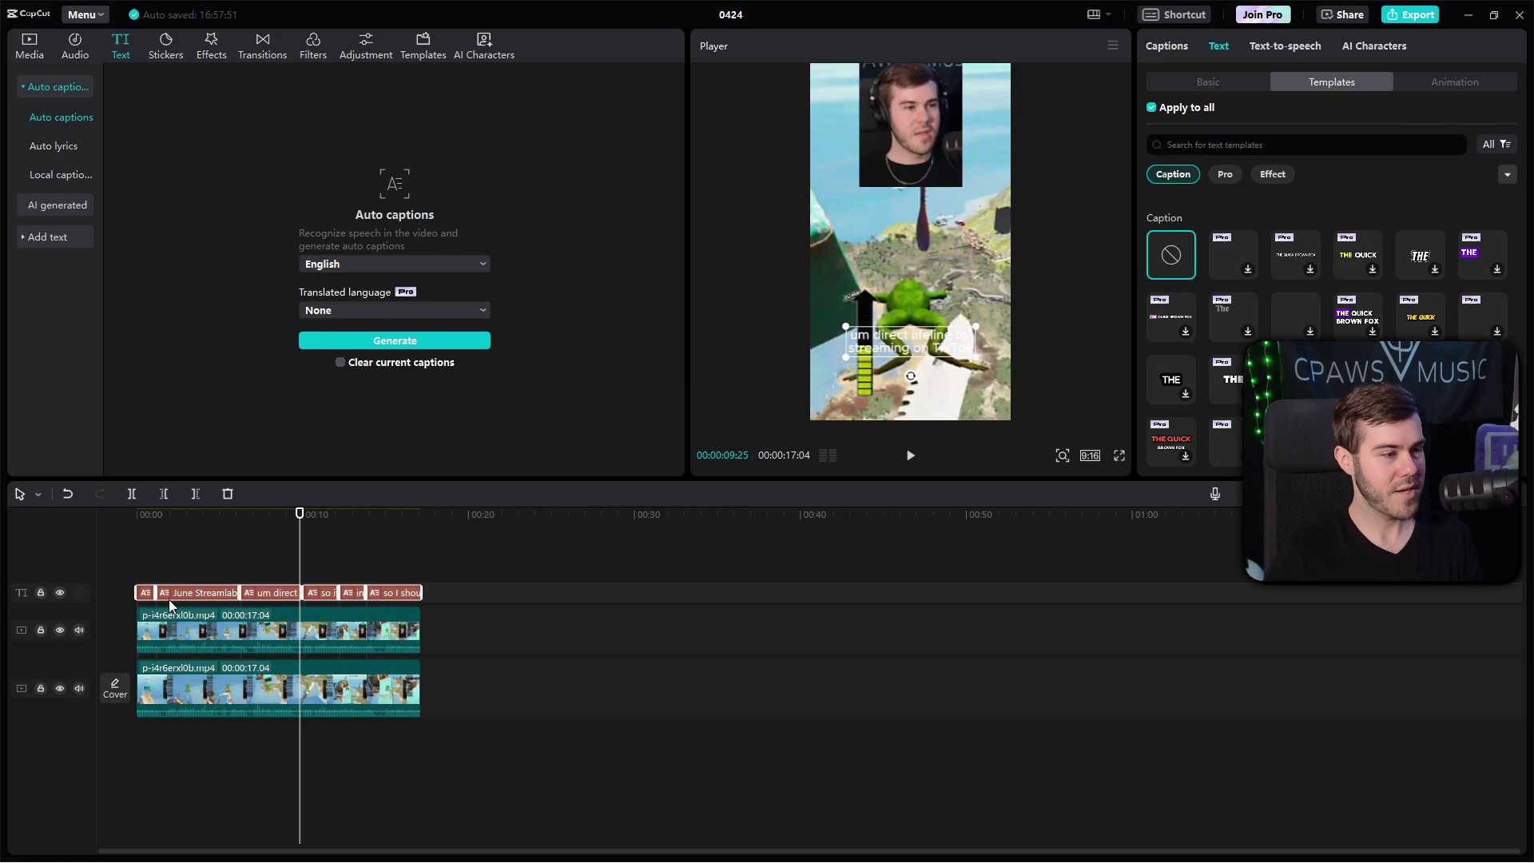
Step: Select all six caption clips and show the Basic text styling settings
click(216, 597)
drag(473, 592, 146, 592)
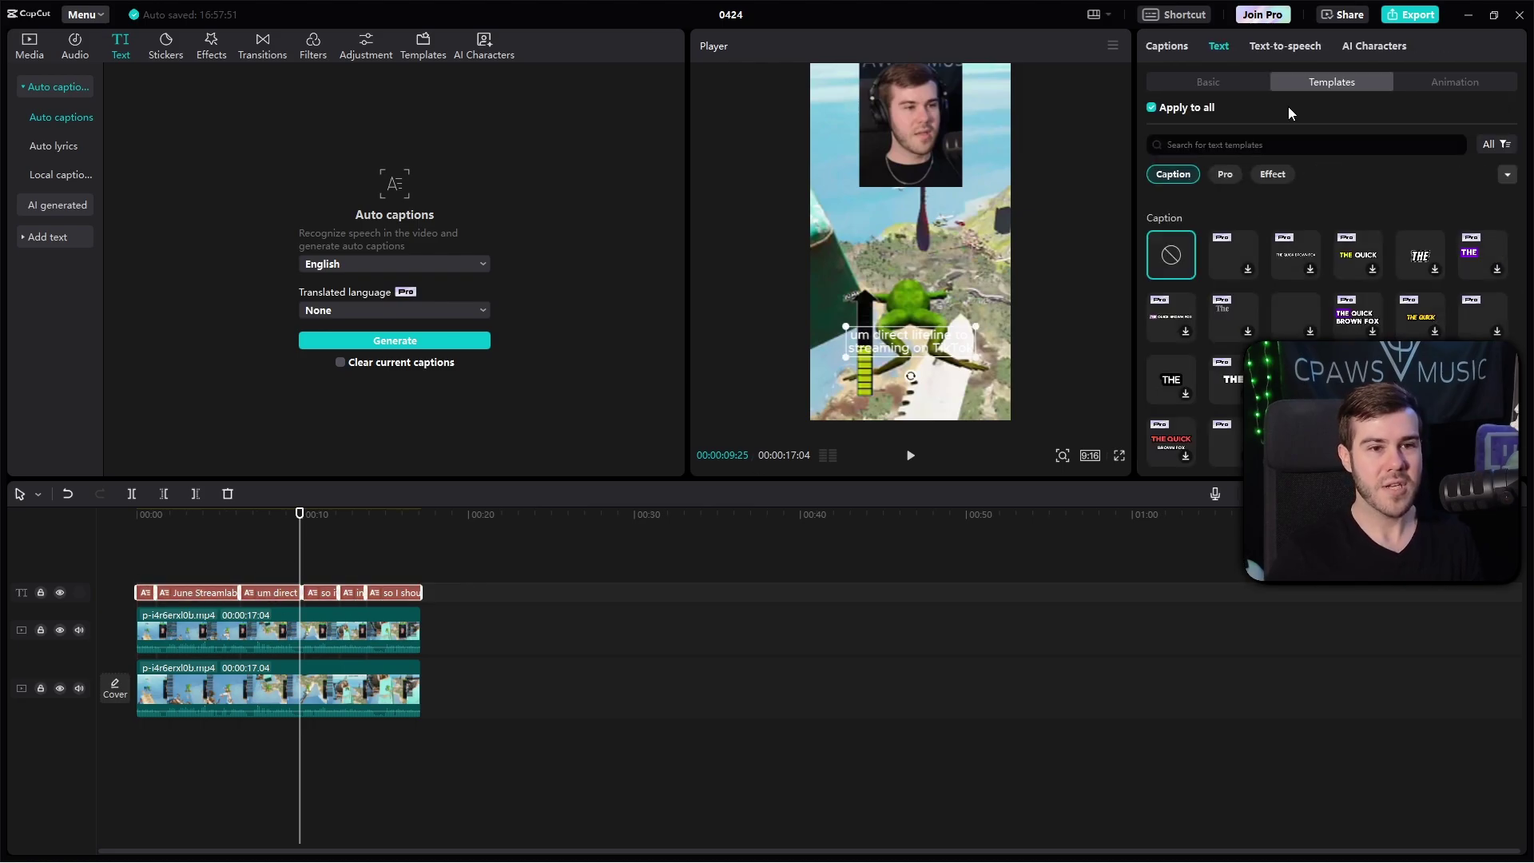
click(1230, 80)
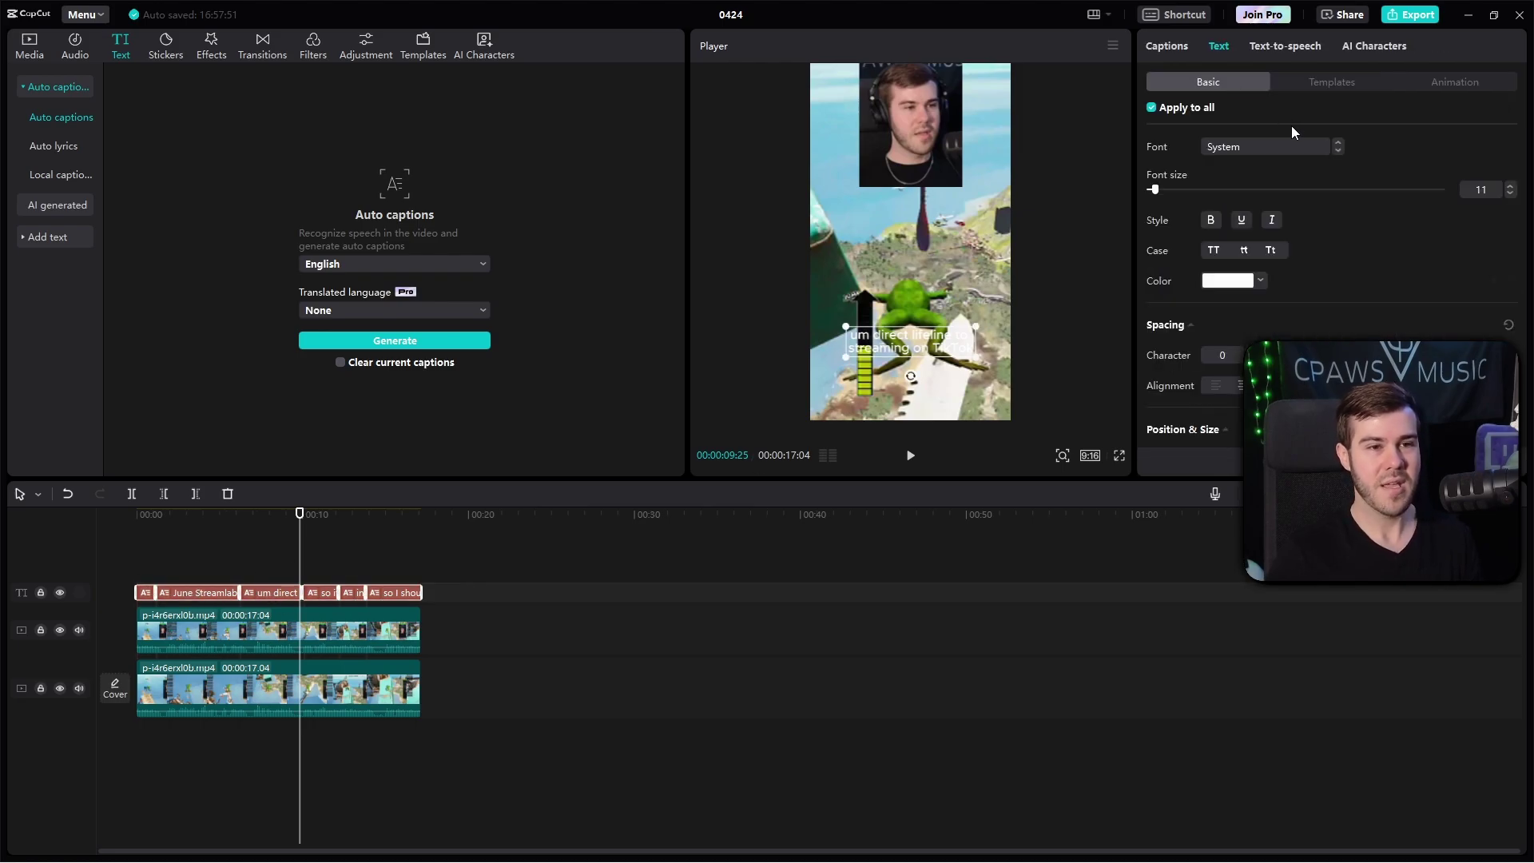
Step: Set the caption font to Sora-Bold and the text colour to yellow
click(1249, 147)
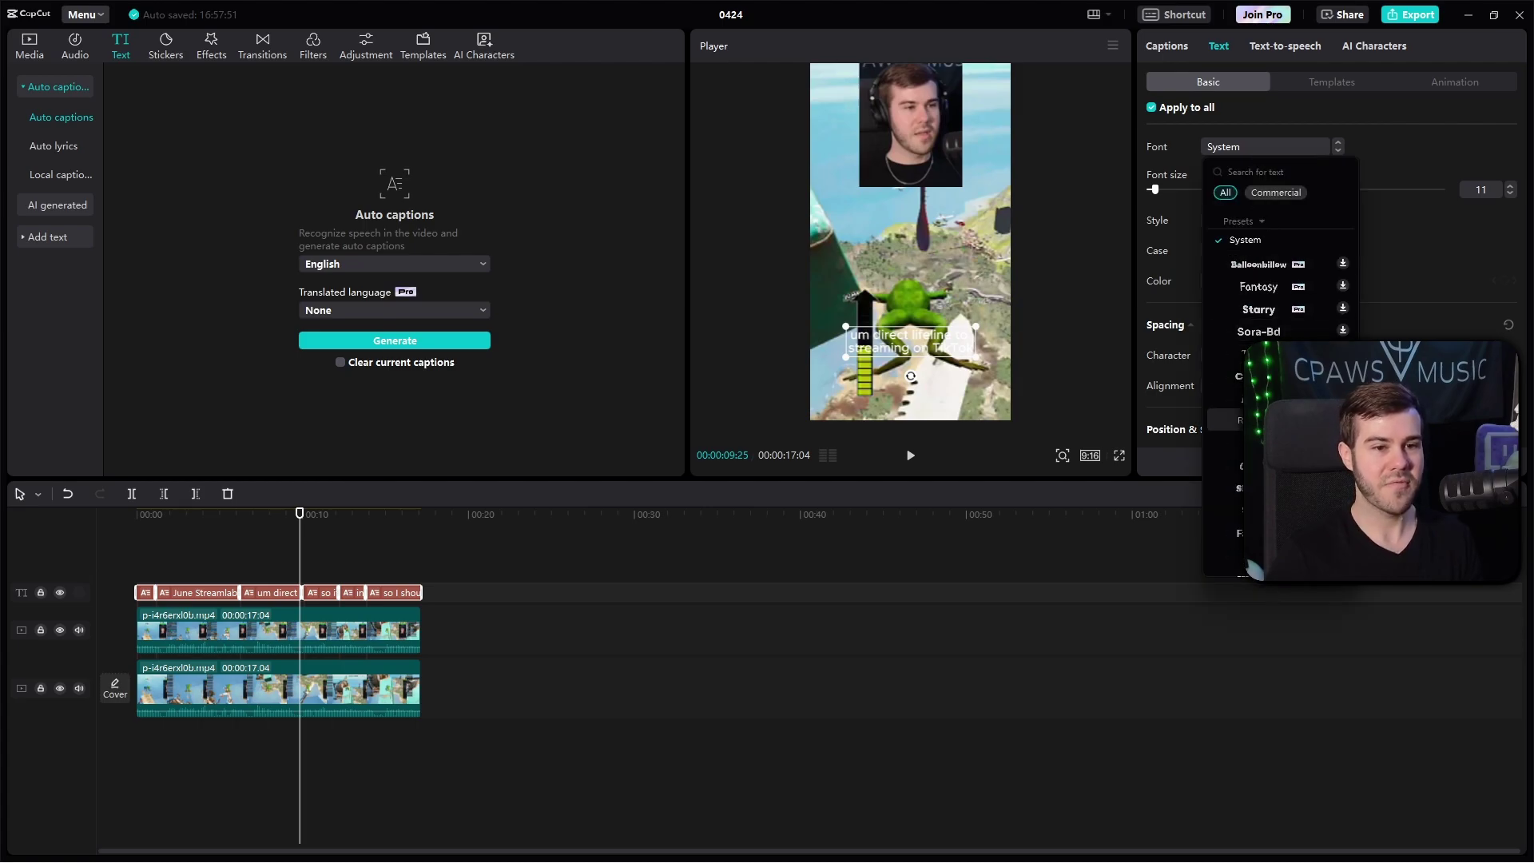
click(1258, 331)
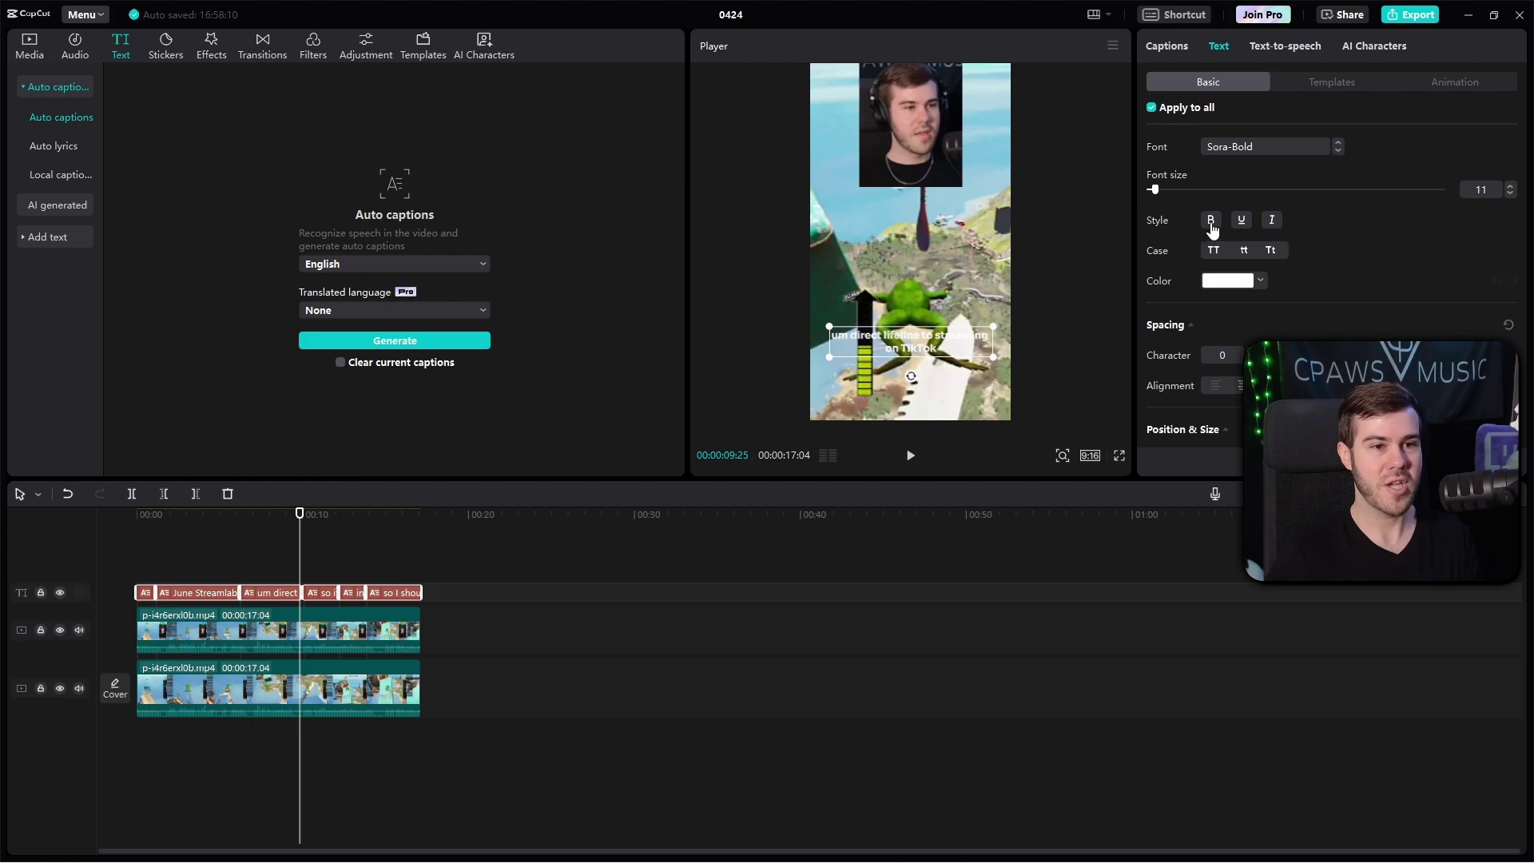
scroll(1333, 277, down, 2)
click(1230, 223)
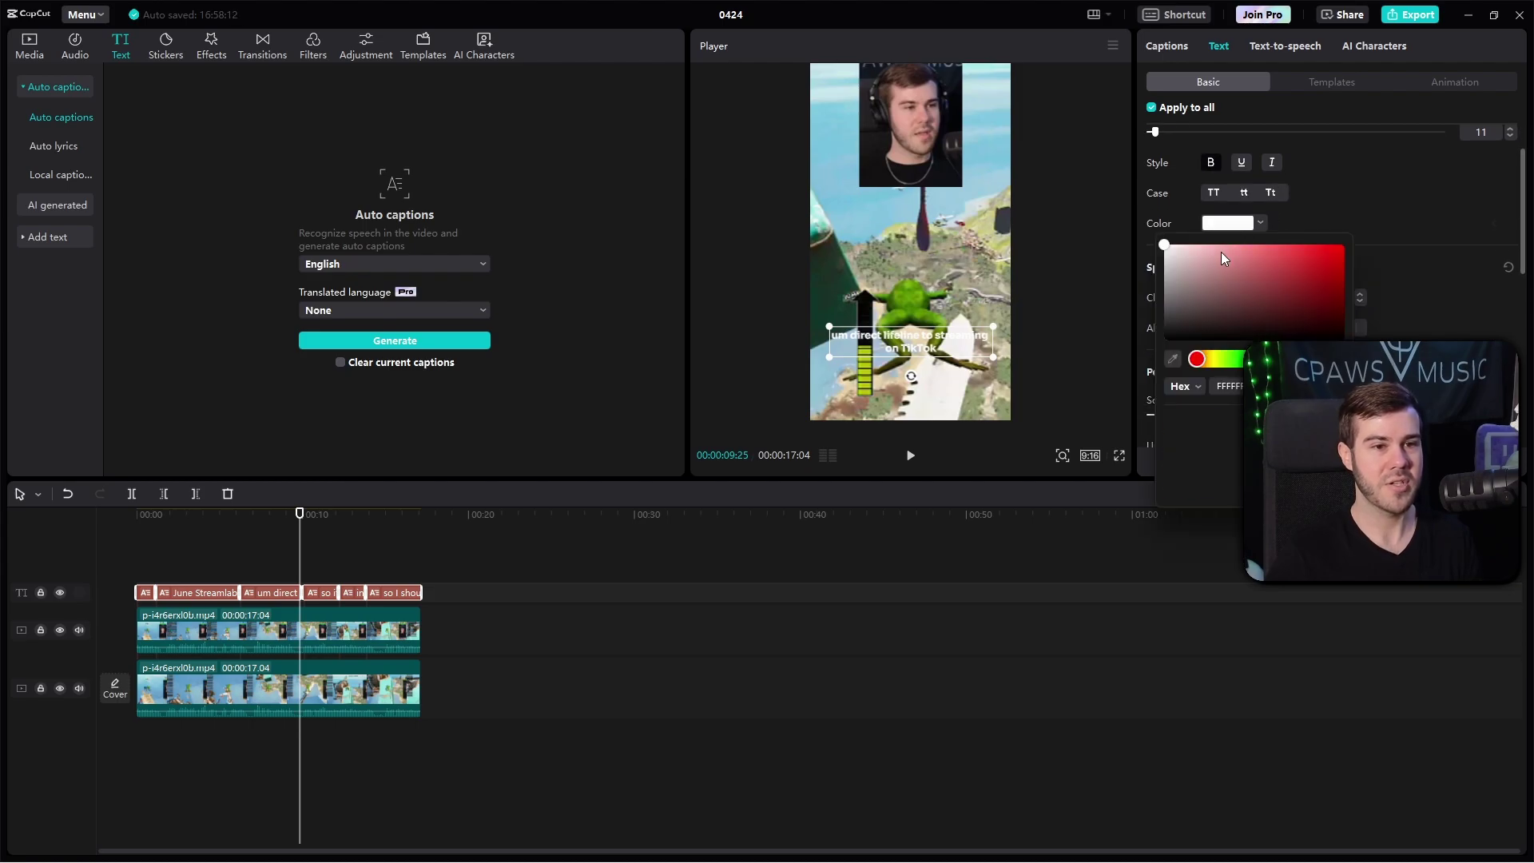
drag(1230, 357, 1304, 301)
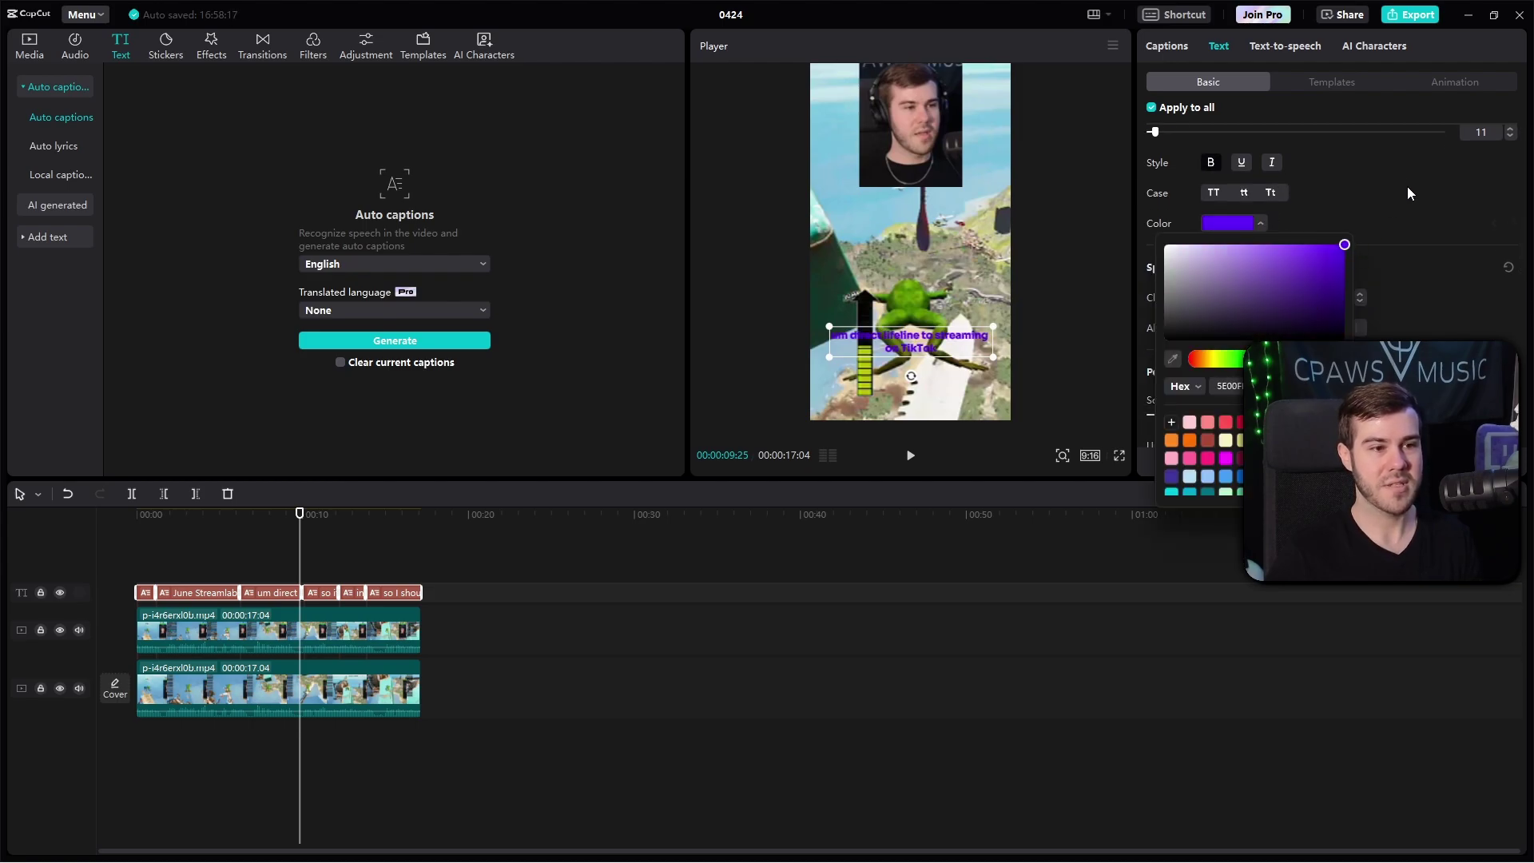
drag(1318, 357, 1215, 366)
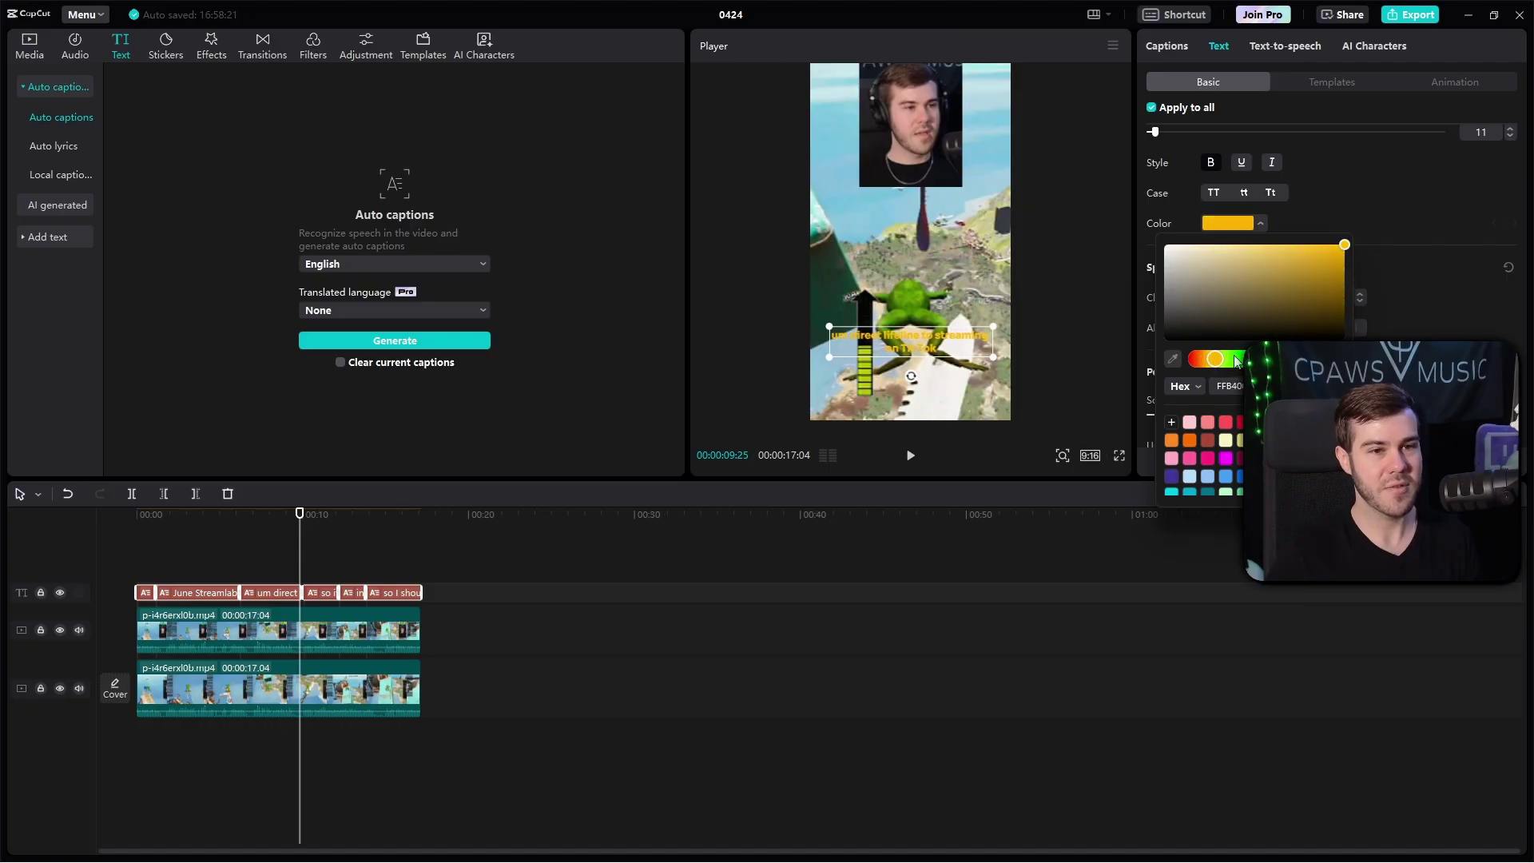
click(1398, 244)
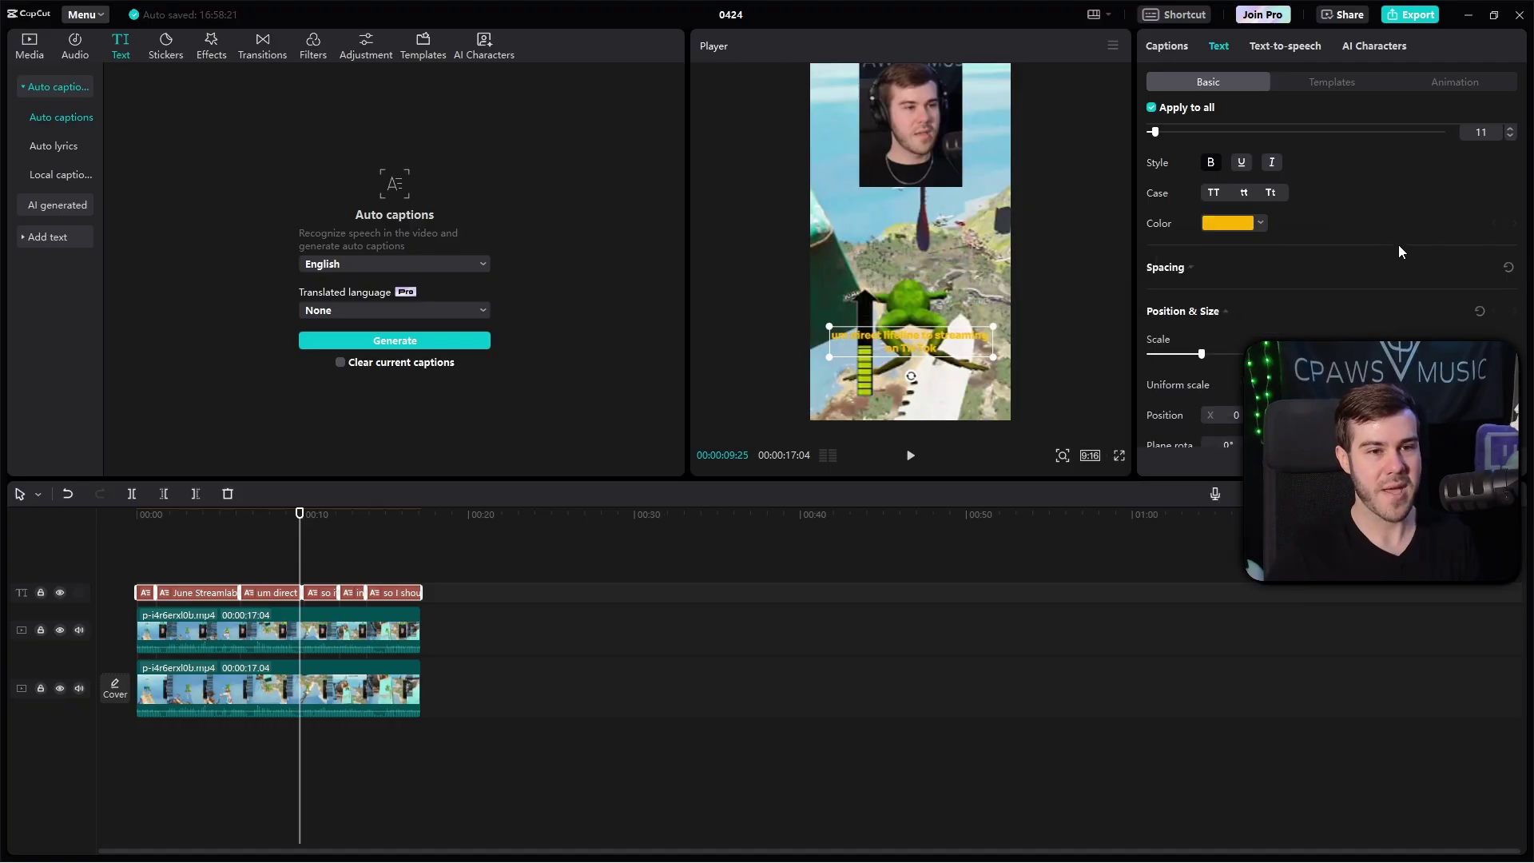
Step: Give the captions a black background box, leaving glow switched off
scroll(1320, 235, down, 6)
click(1195, 224)
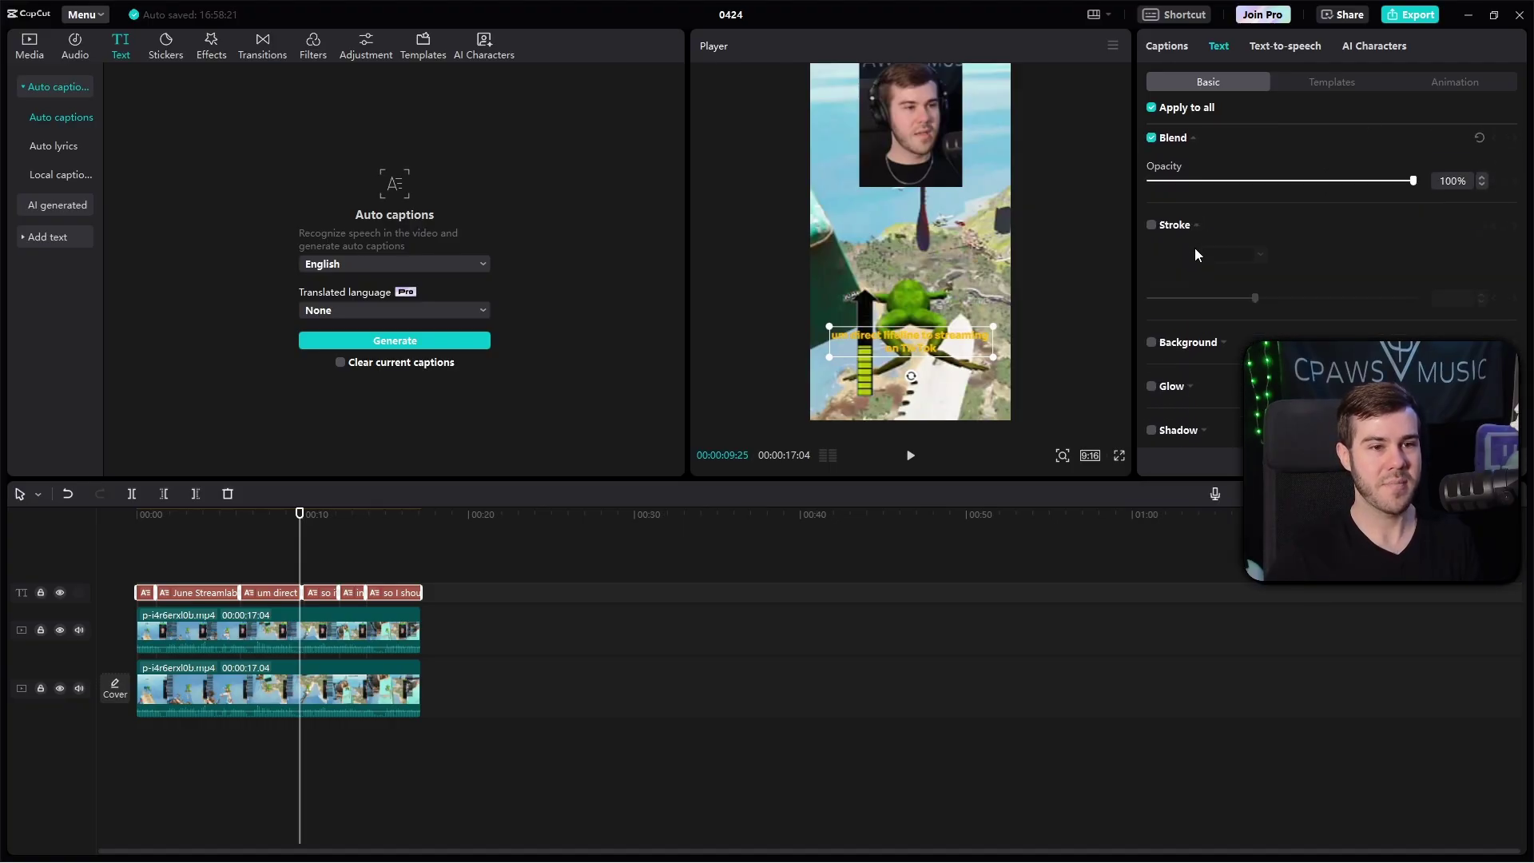
click(1151, 343)
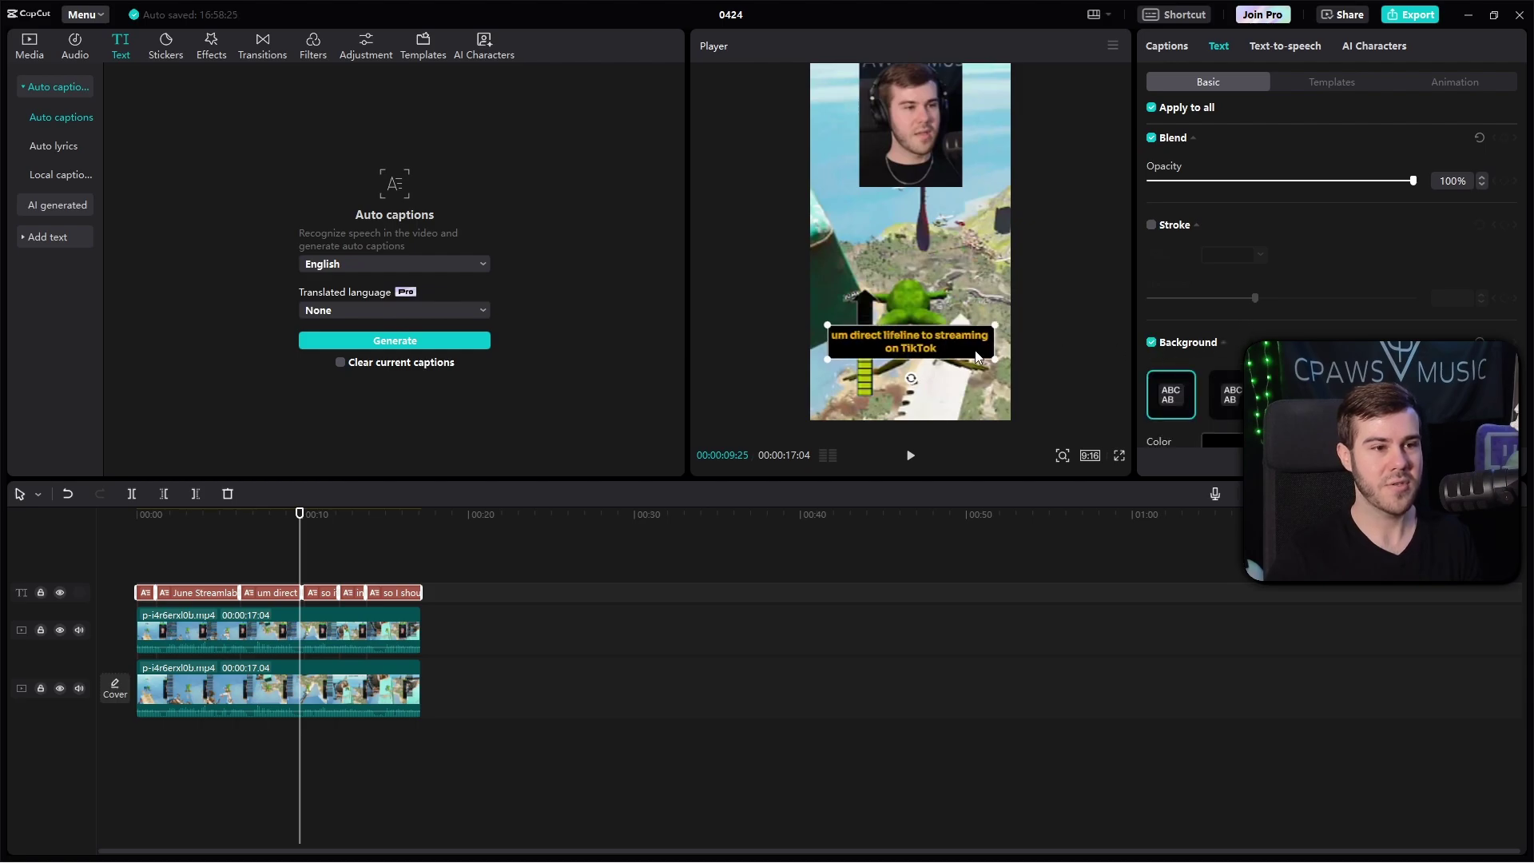
scroll(1195, 337, down, 5)
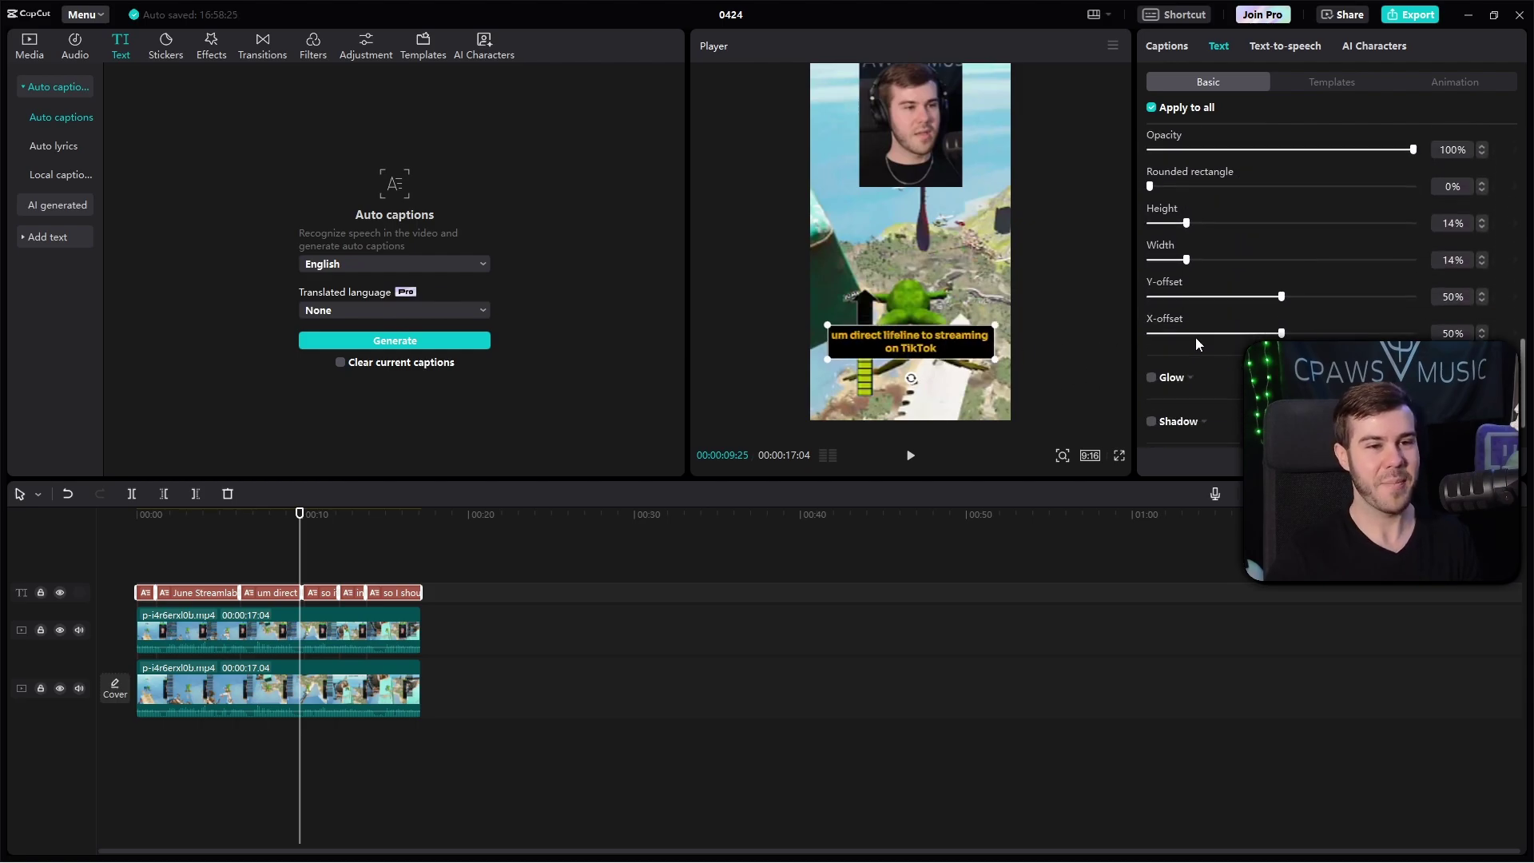
click(1151, 313)
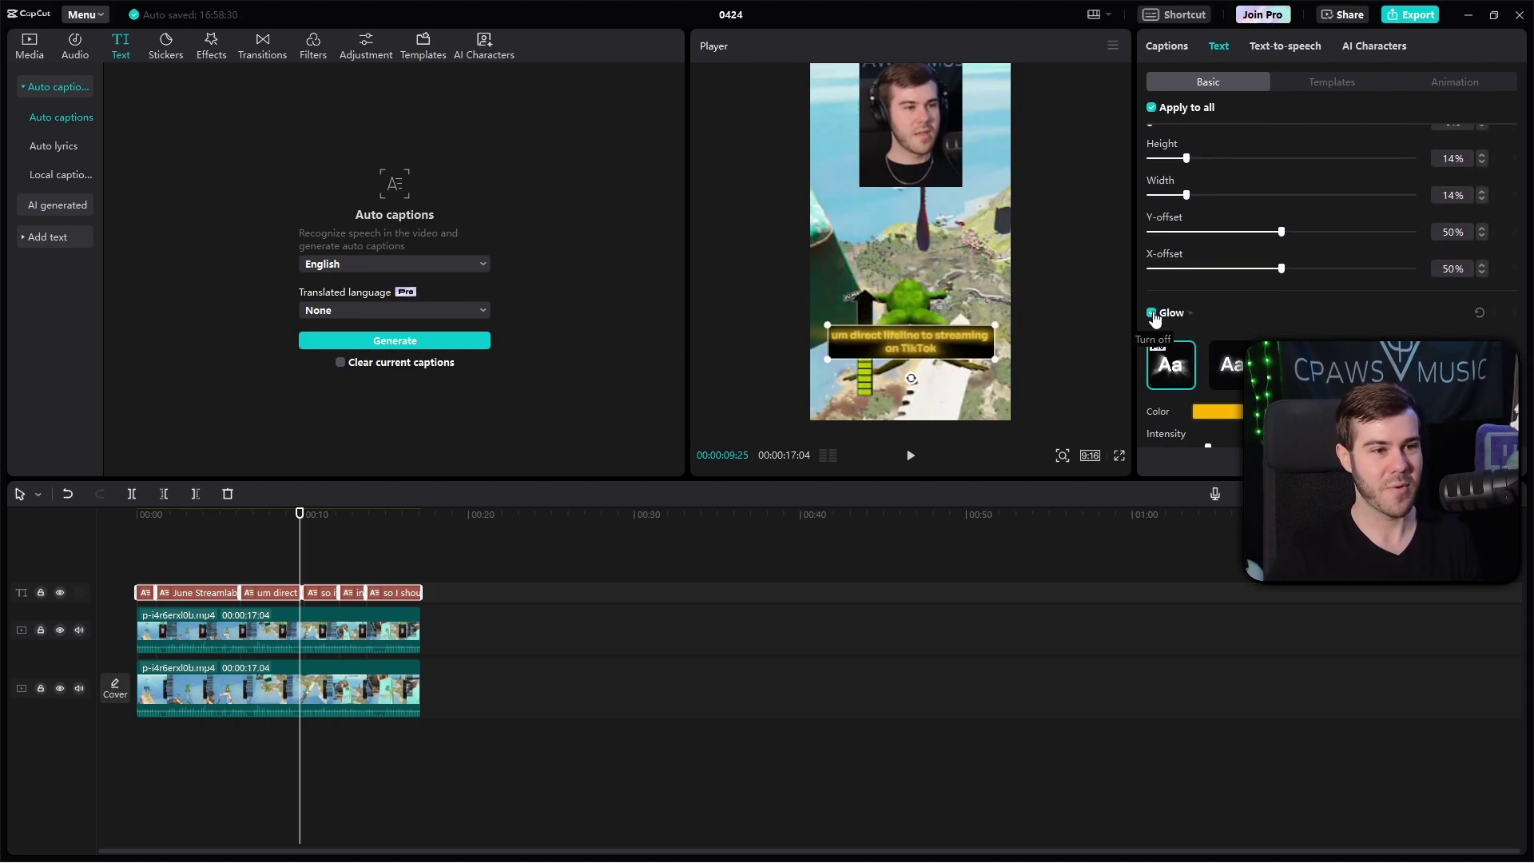
click(1151, 314)
click(138, 531)
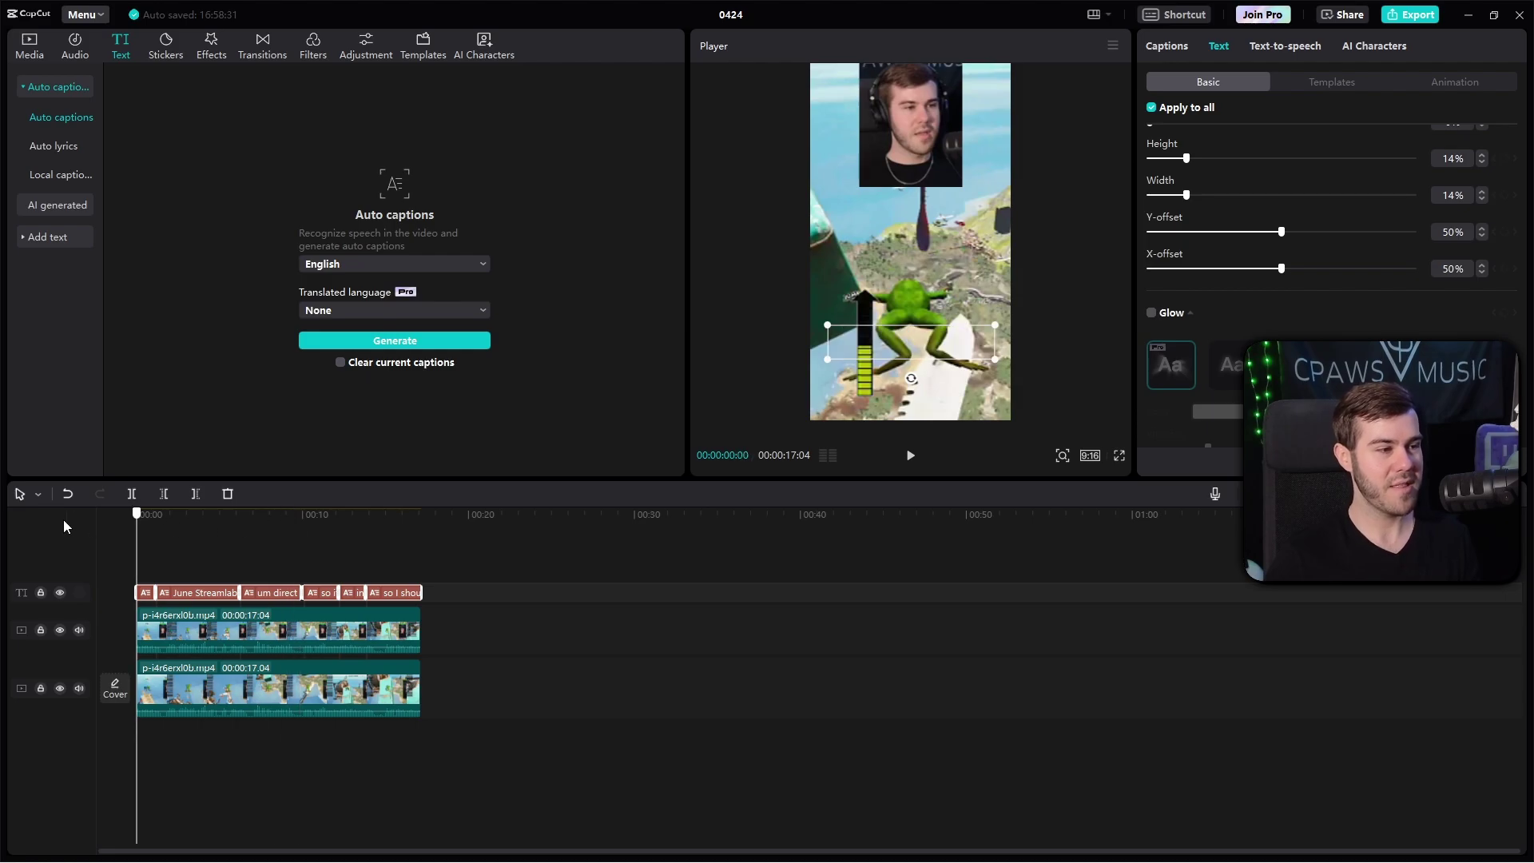
click(904, 455)
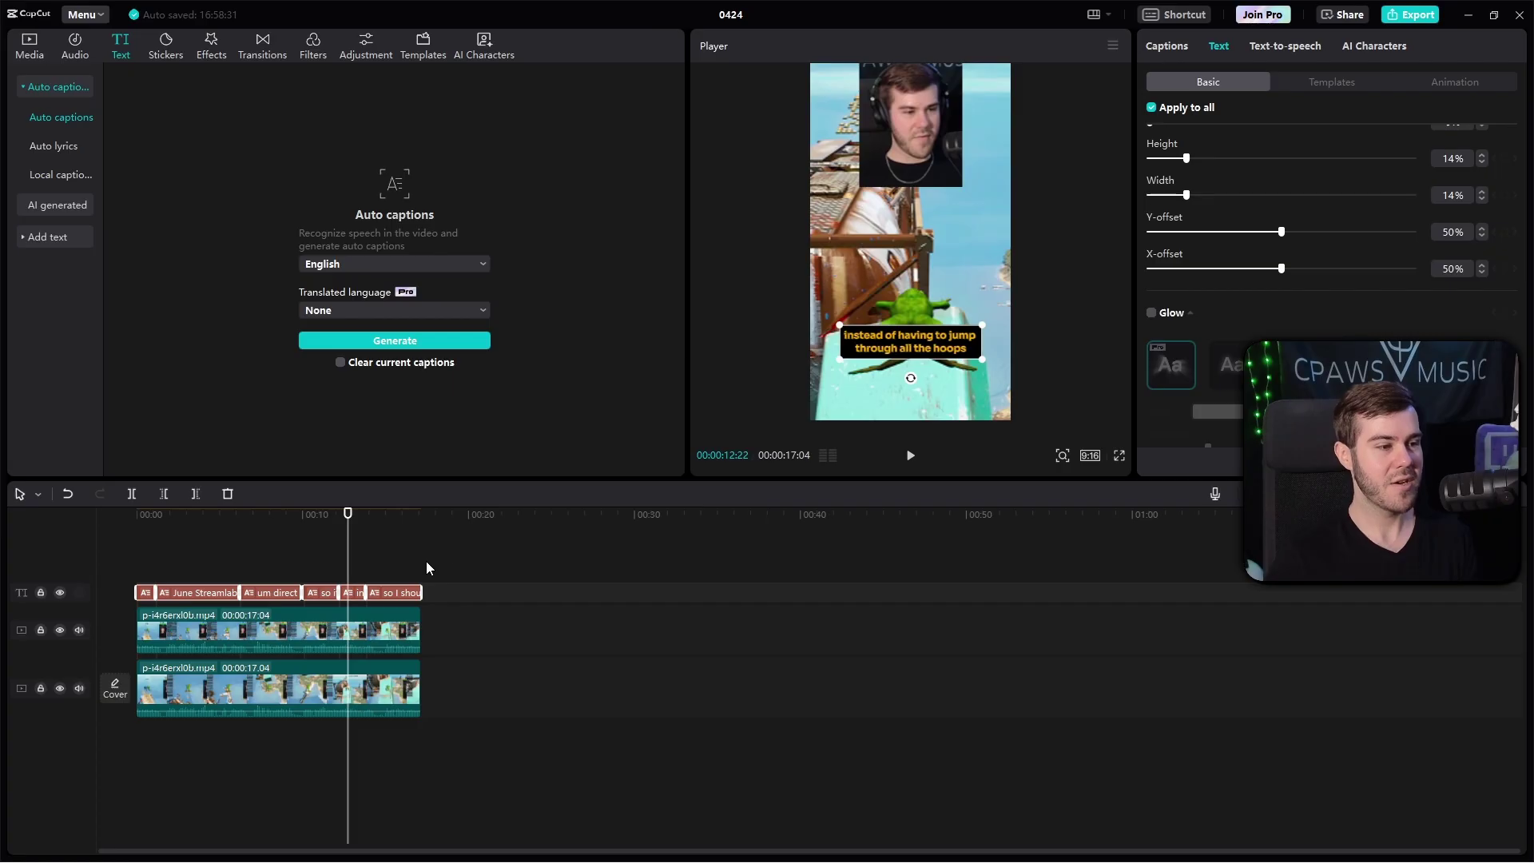
click(427, 568)
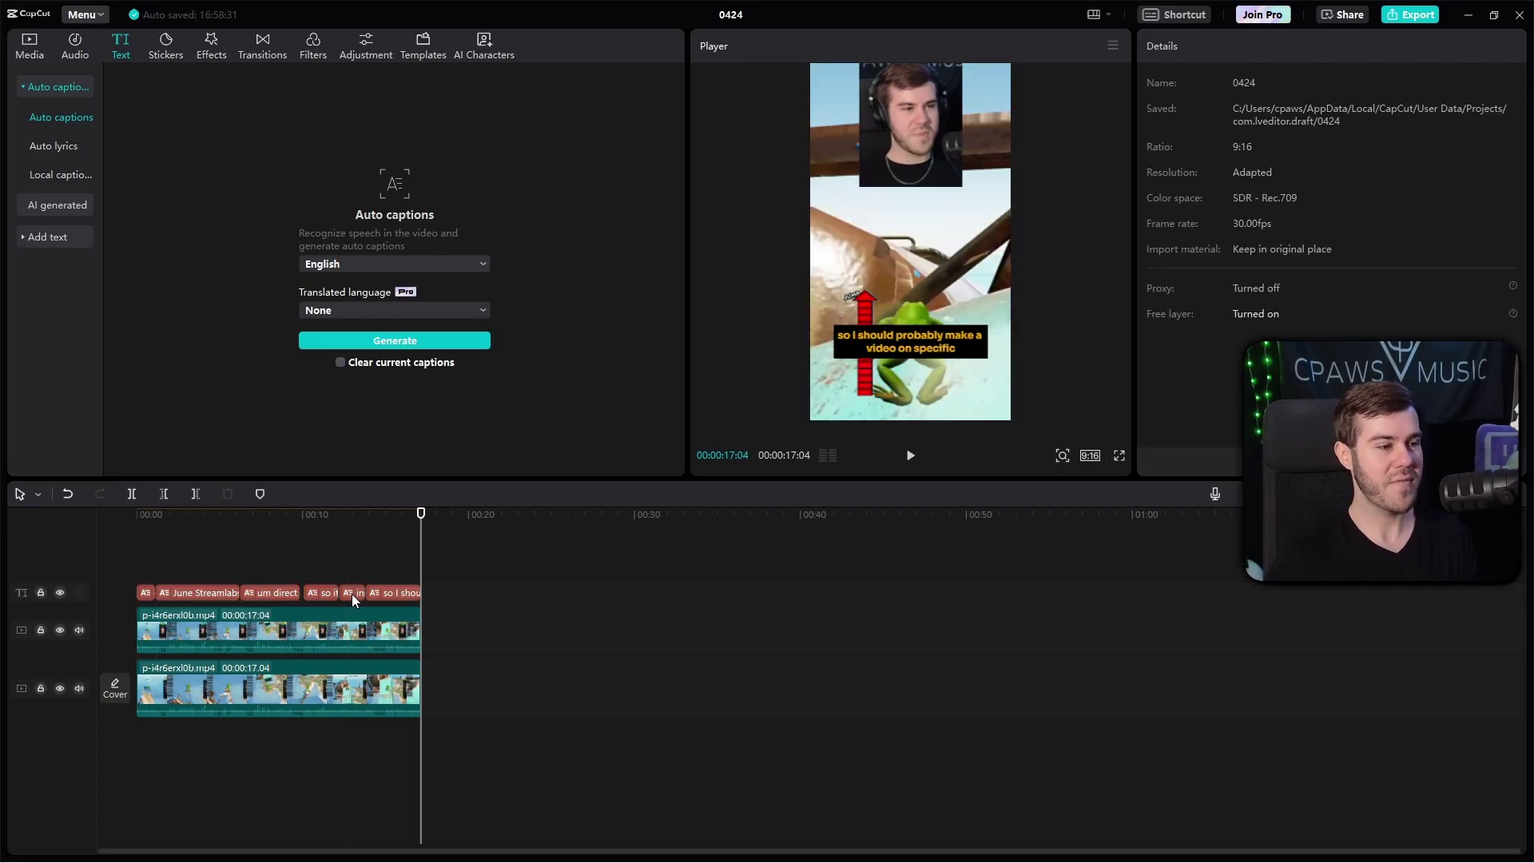
click(357, 592)
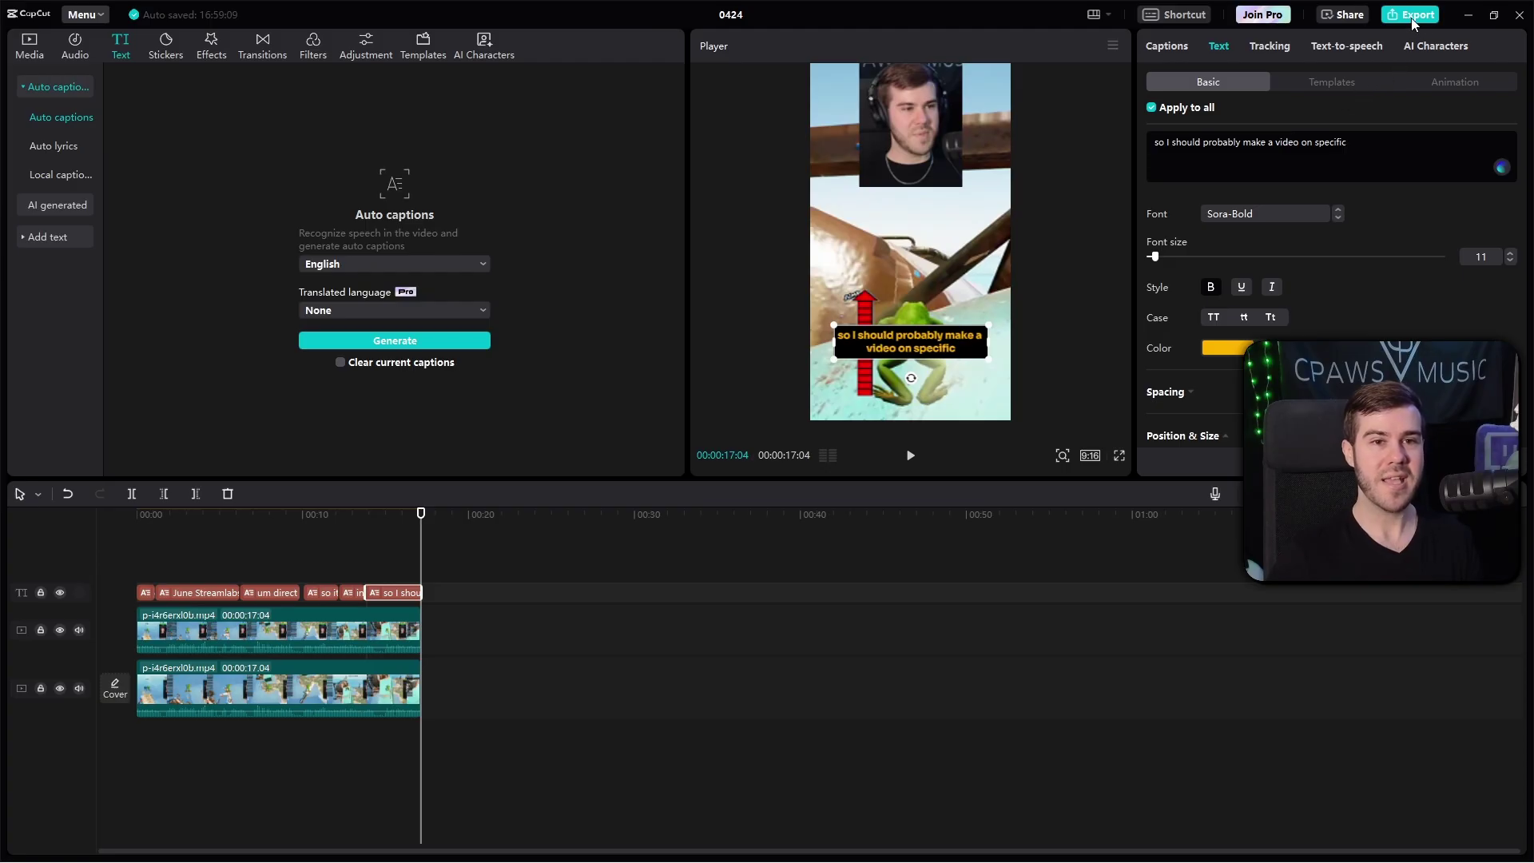
Step: Export the video as a 1080P H.264 mp4 at 30fps
click(1416, 15)
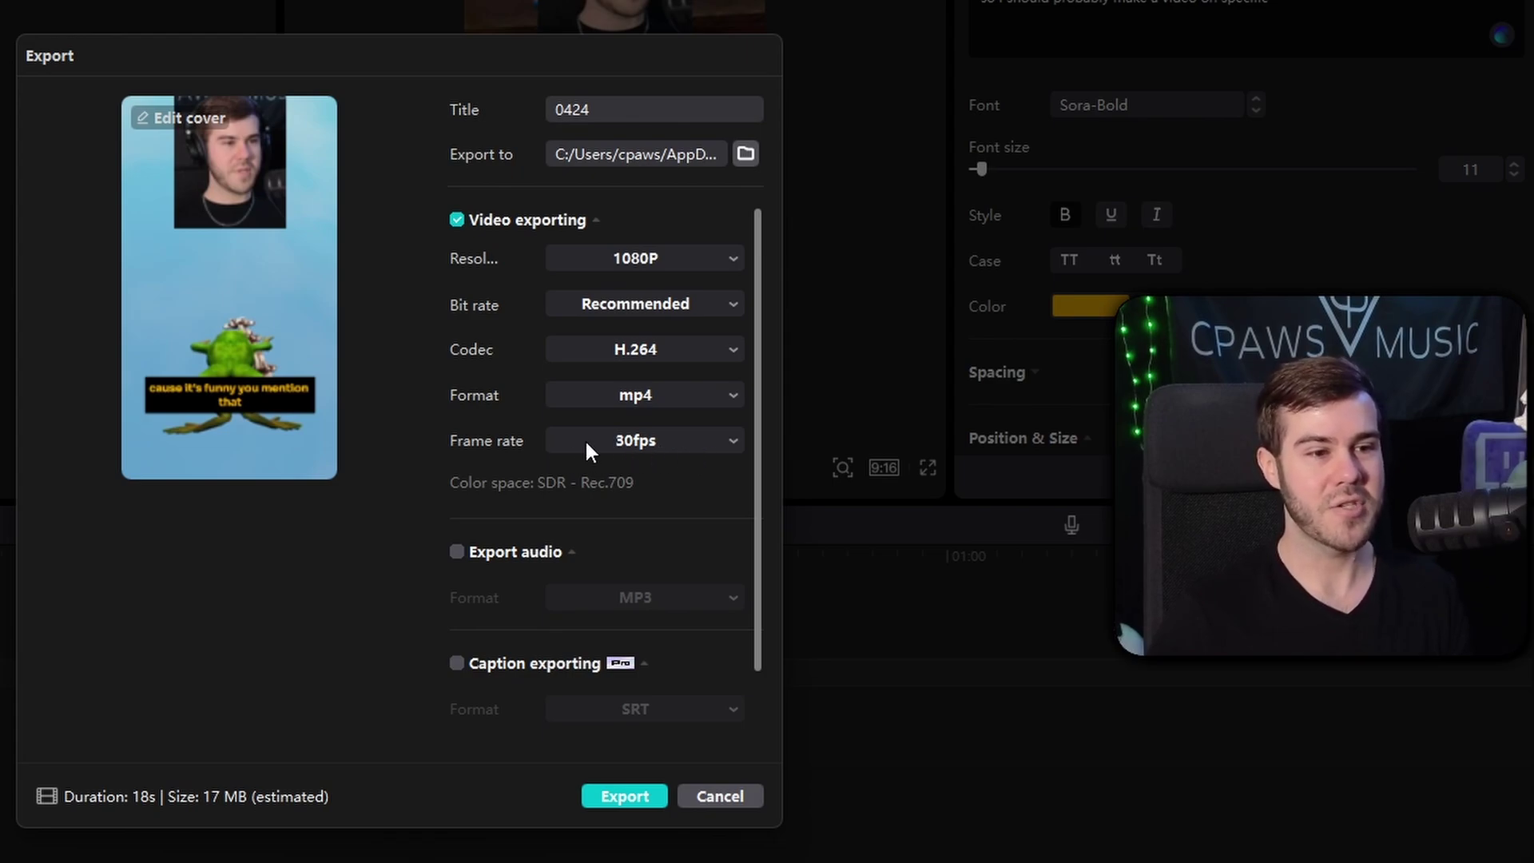
click(650, 442)
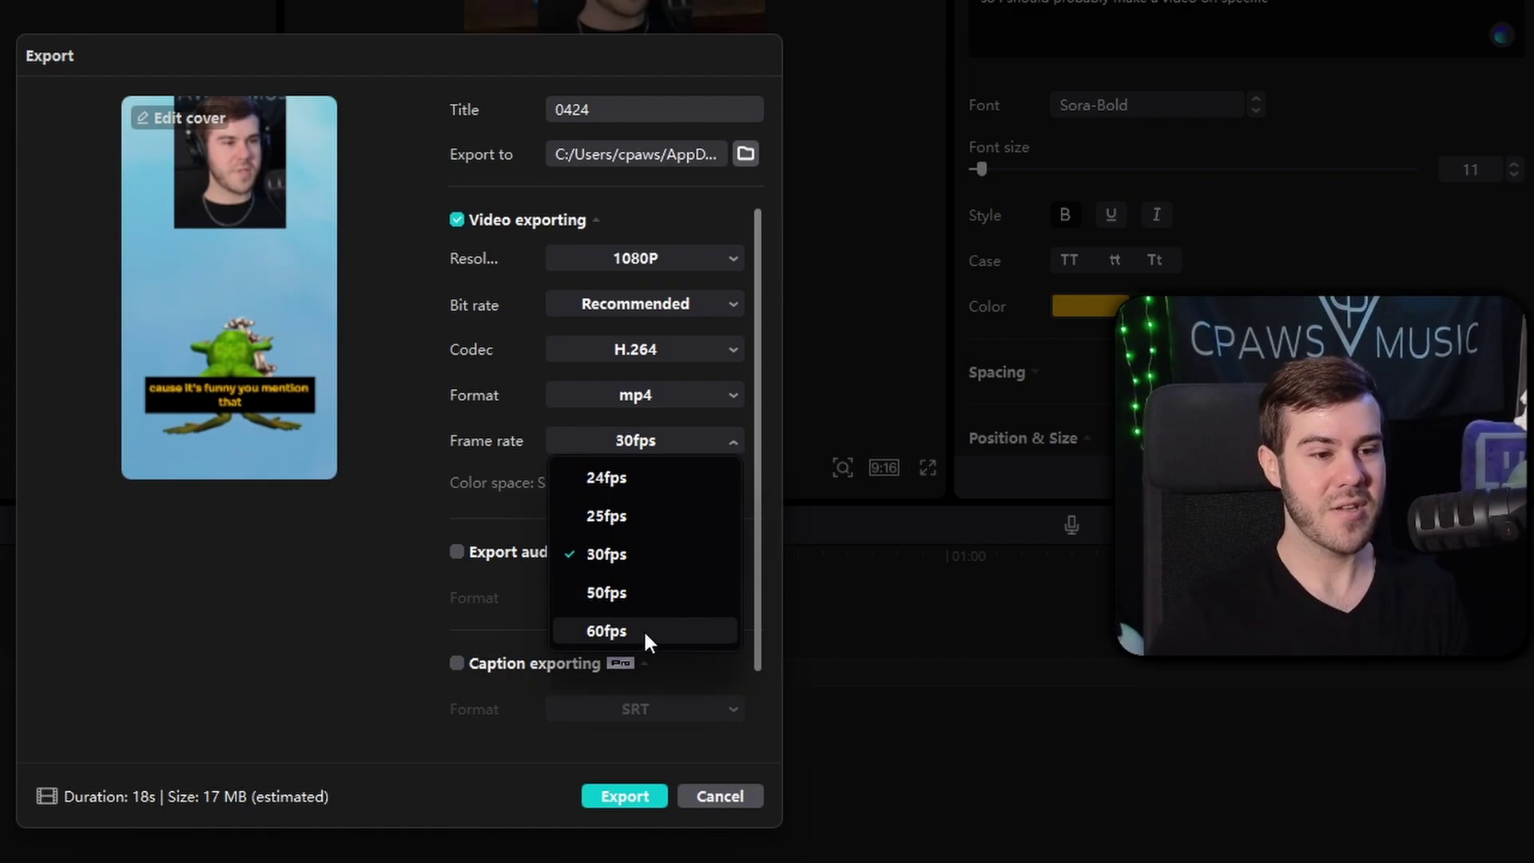
click(477, 420)
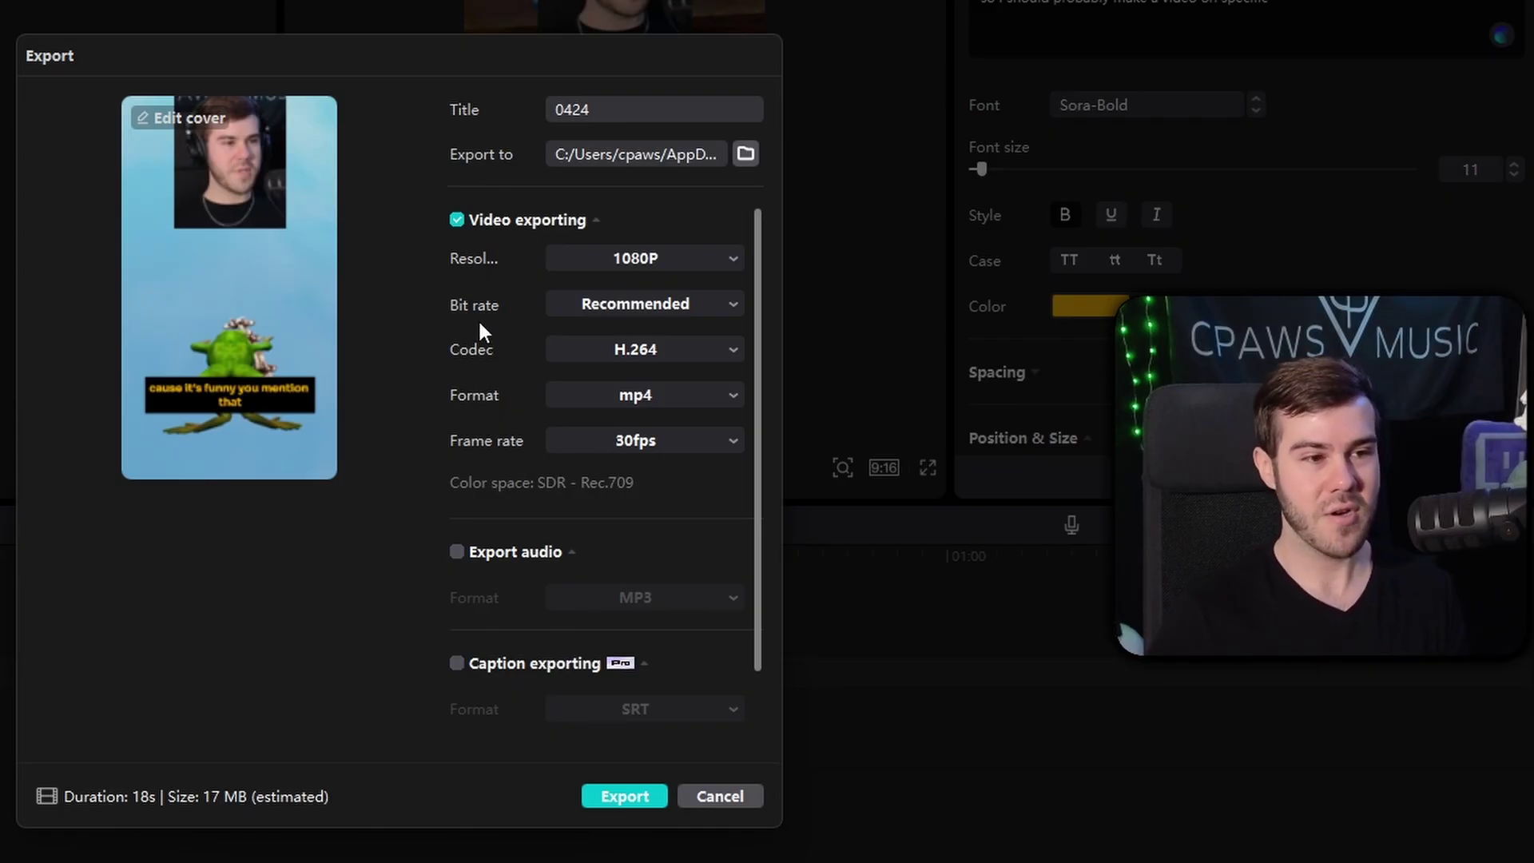
scroll(477, 404, down, 2)
scroll(476, 404, up, 2)
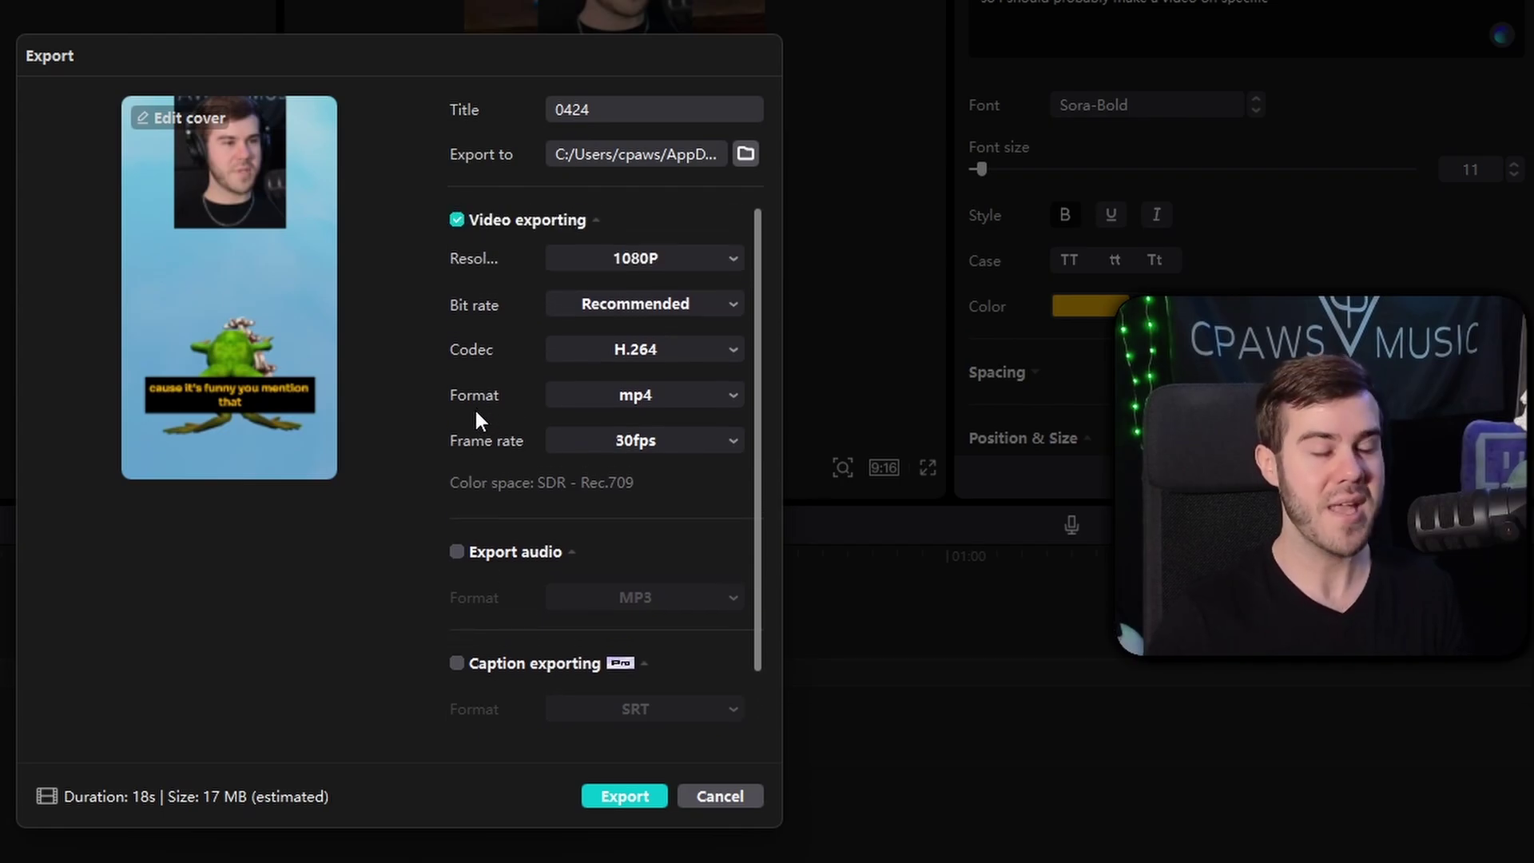
click(626, 796)
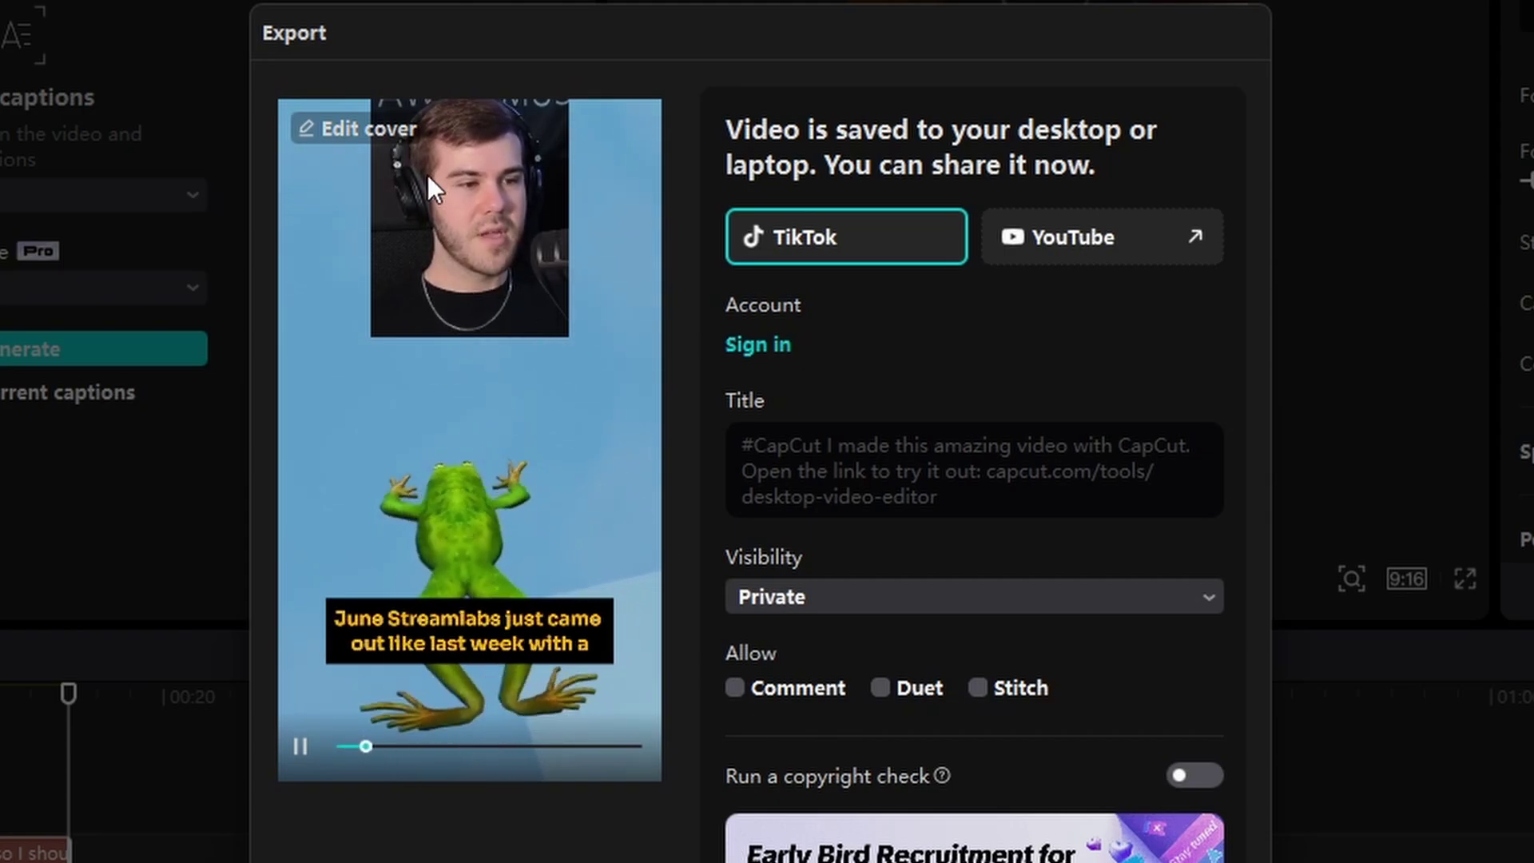